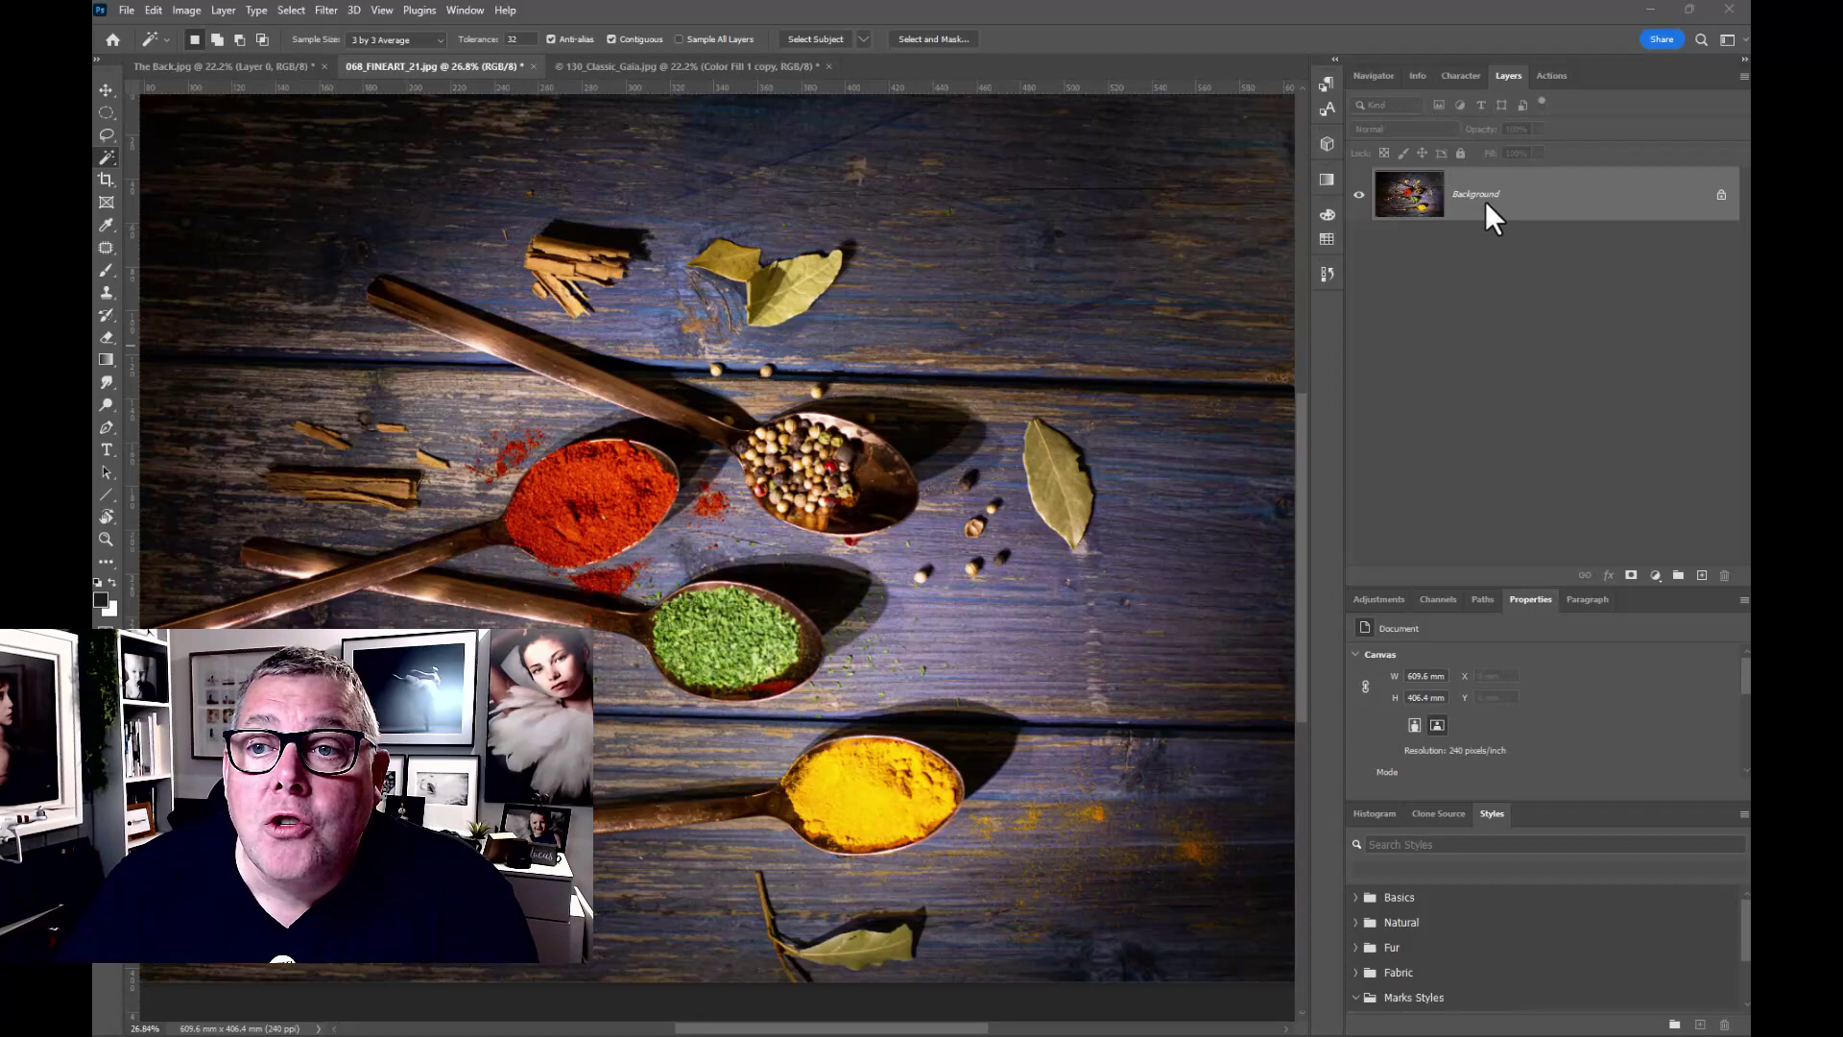
Duplicate the spice photo's Background layer to create Background copy above it.
{"action": "left_click_drag", "start_coordinate": [1585, 207], "coordinate": [1702, 574]}
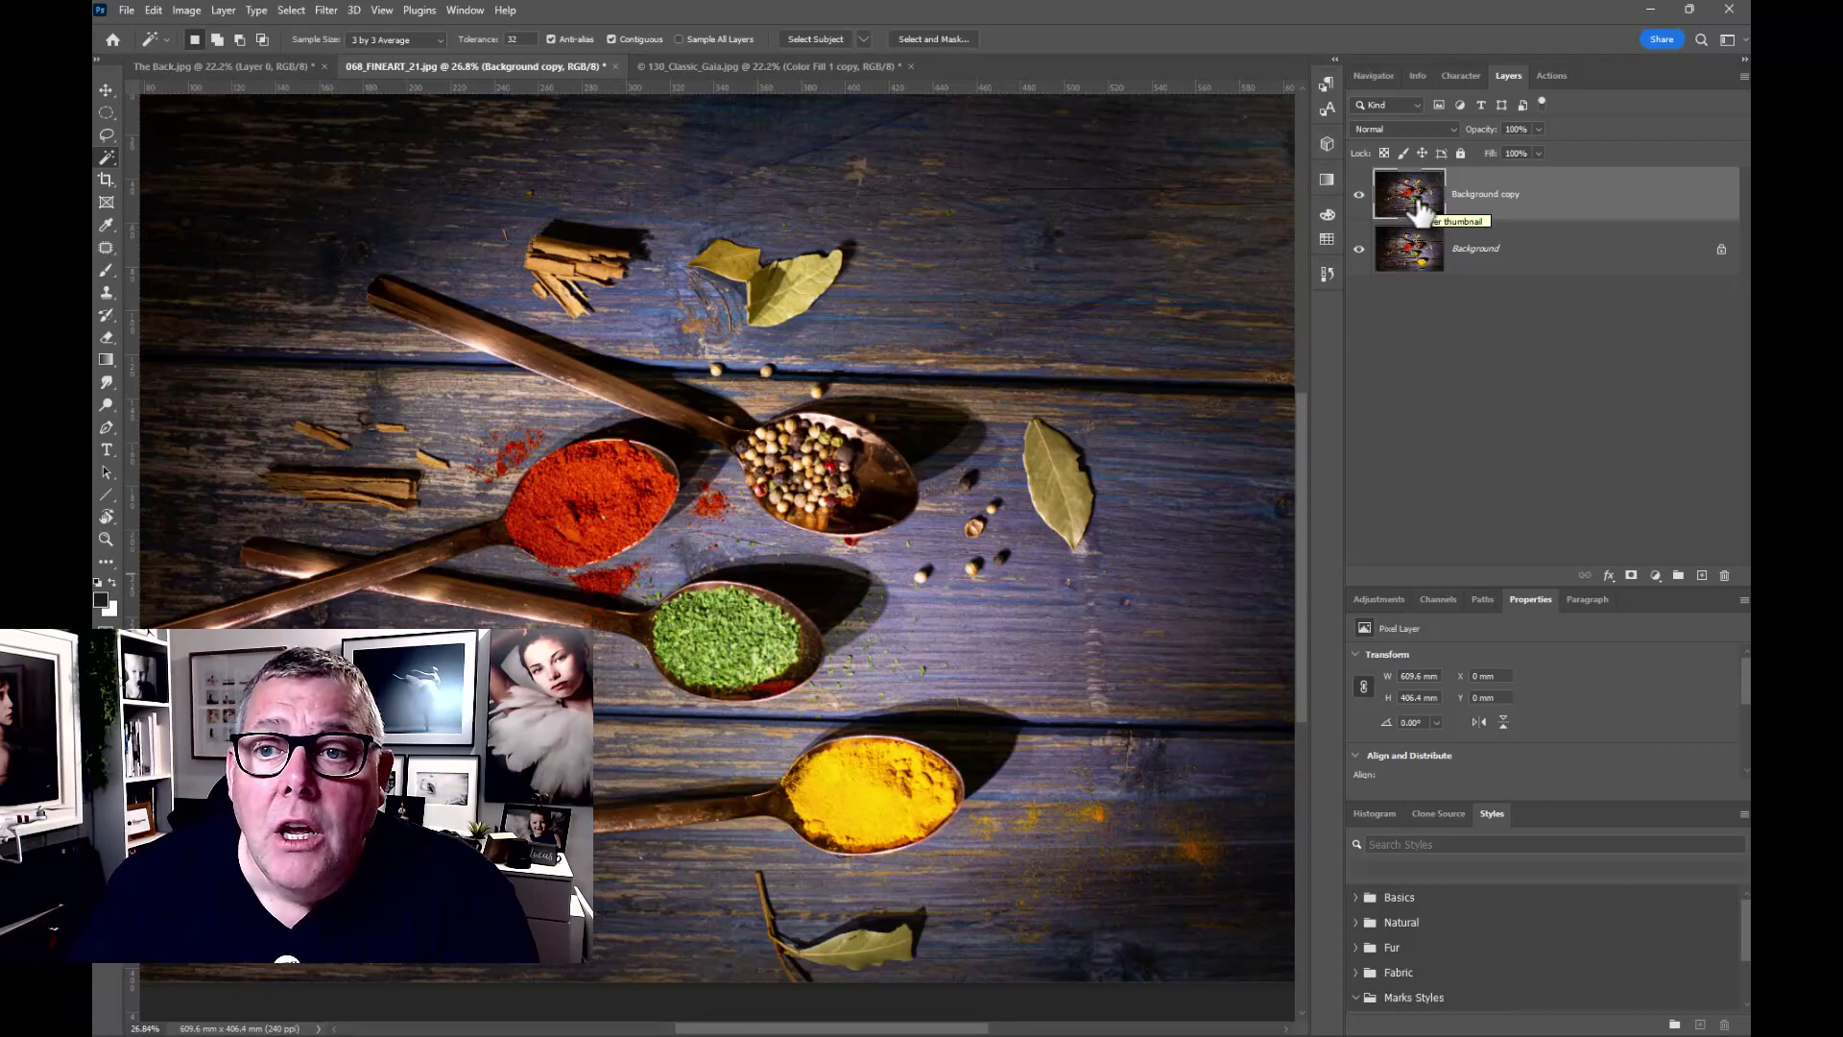
Open the Filter Gallery's Artistic Cutout filter and zoom the preview out to show the whole photo.
{"action": "left_click", "coordinate": [328, 11]}
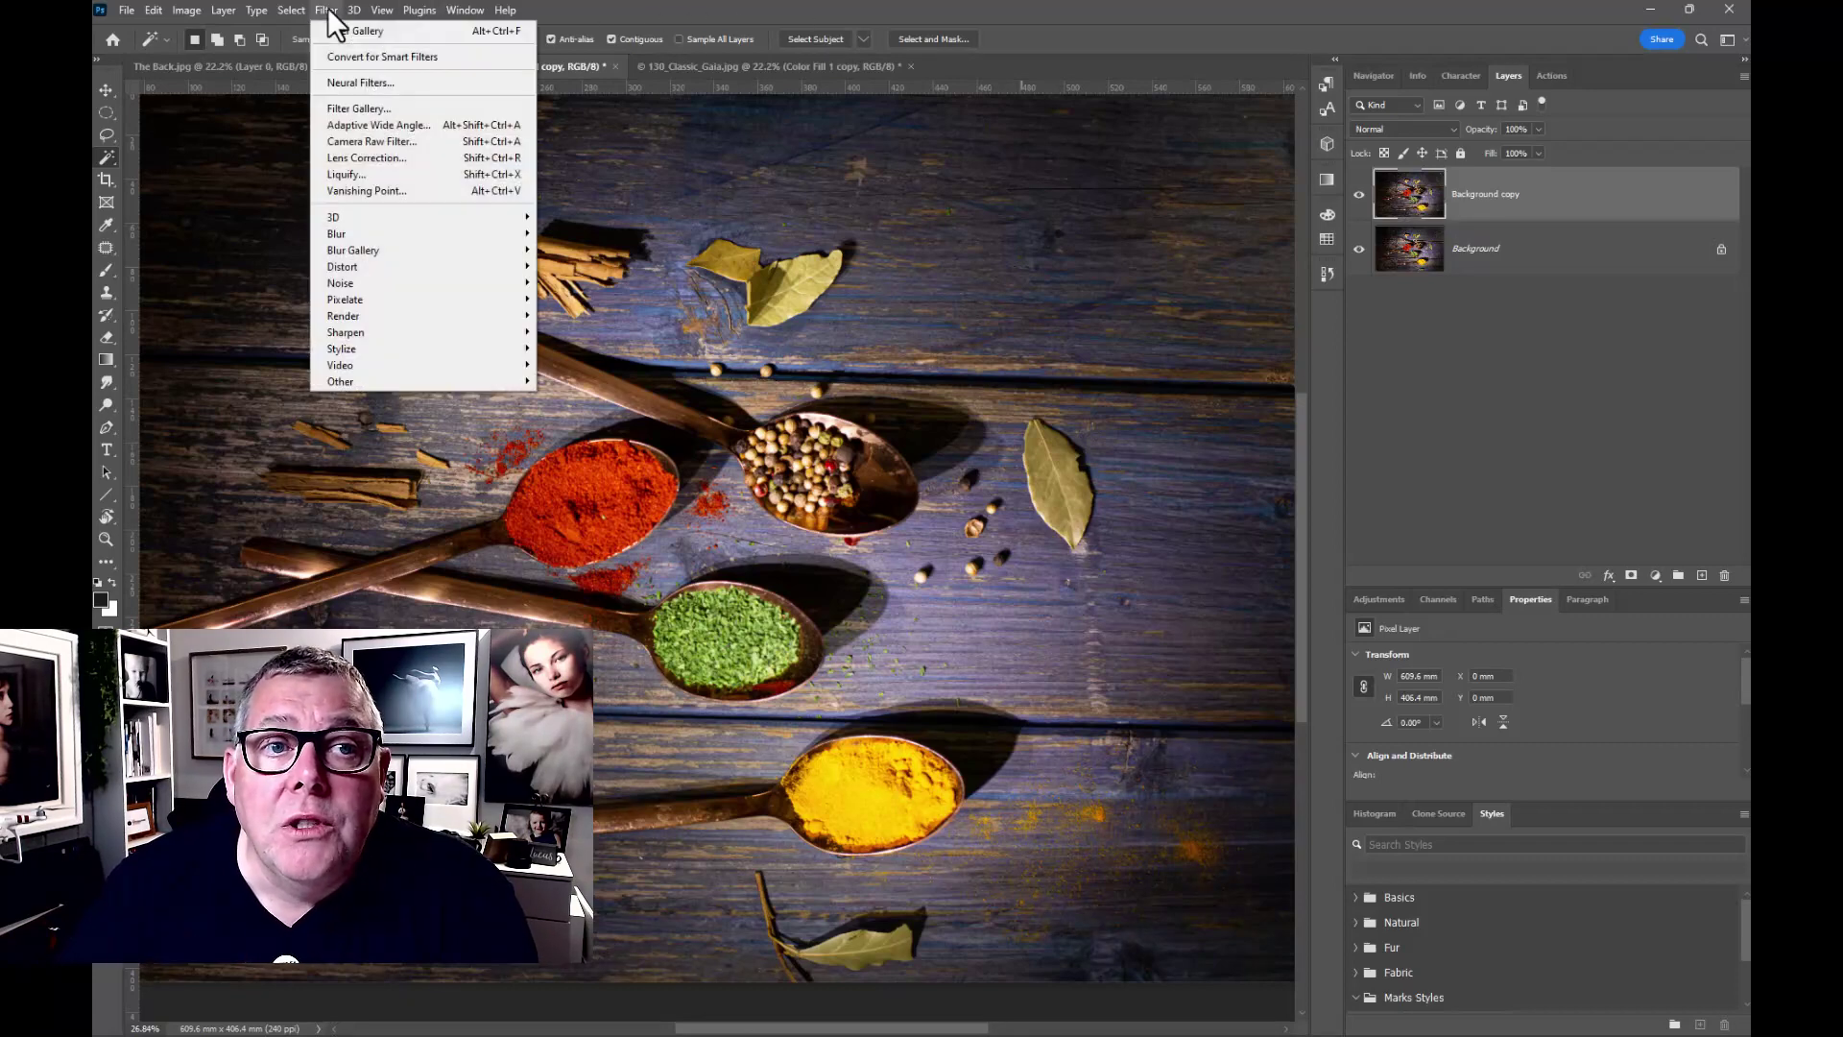
{"action": "left_click", "coordinate": [348, 108]}
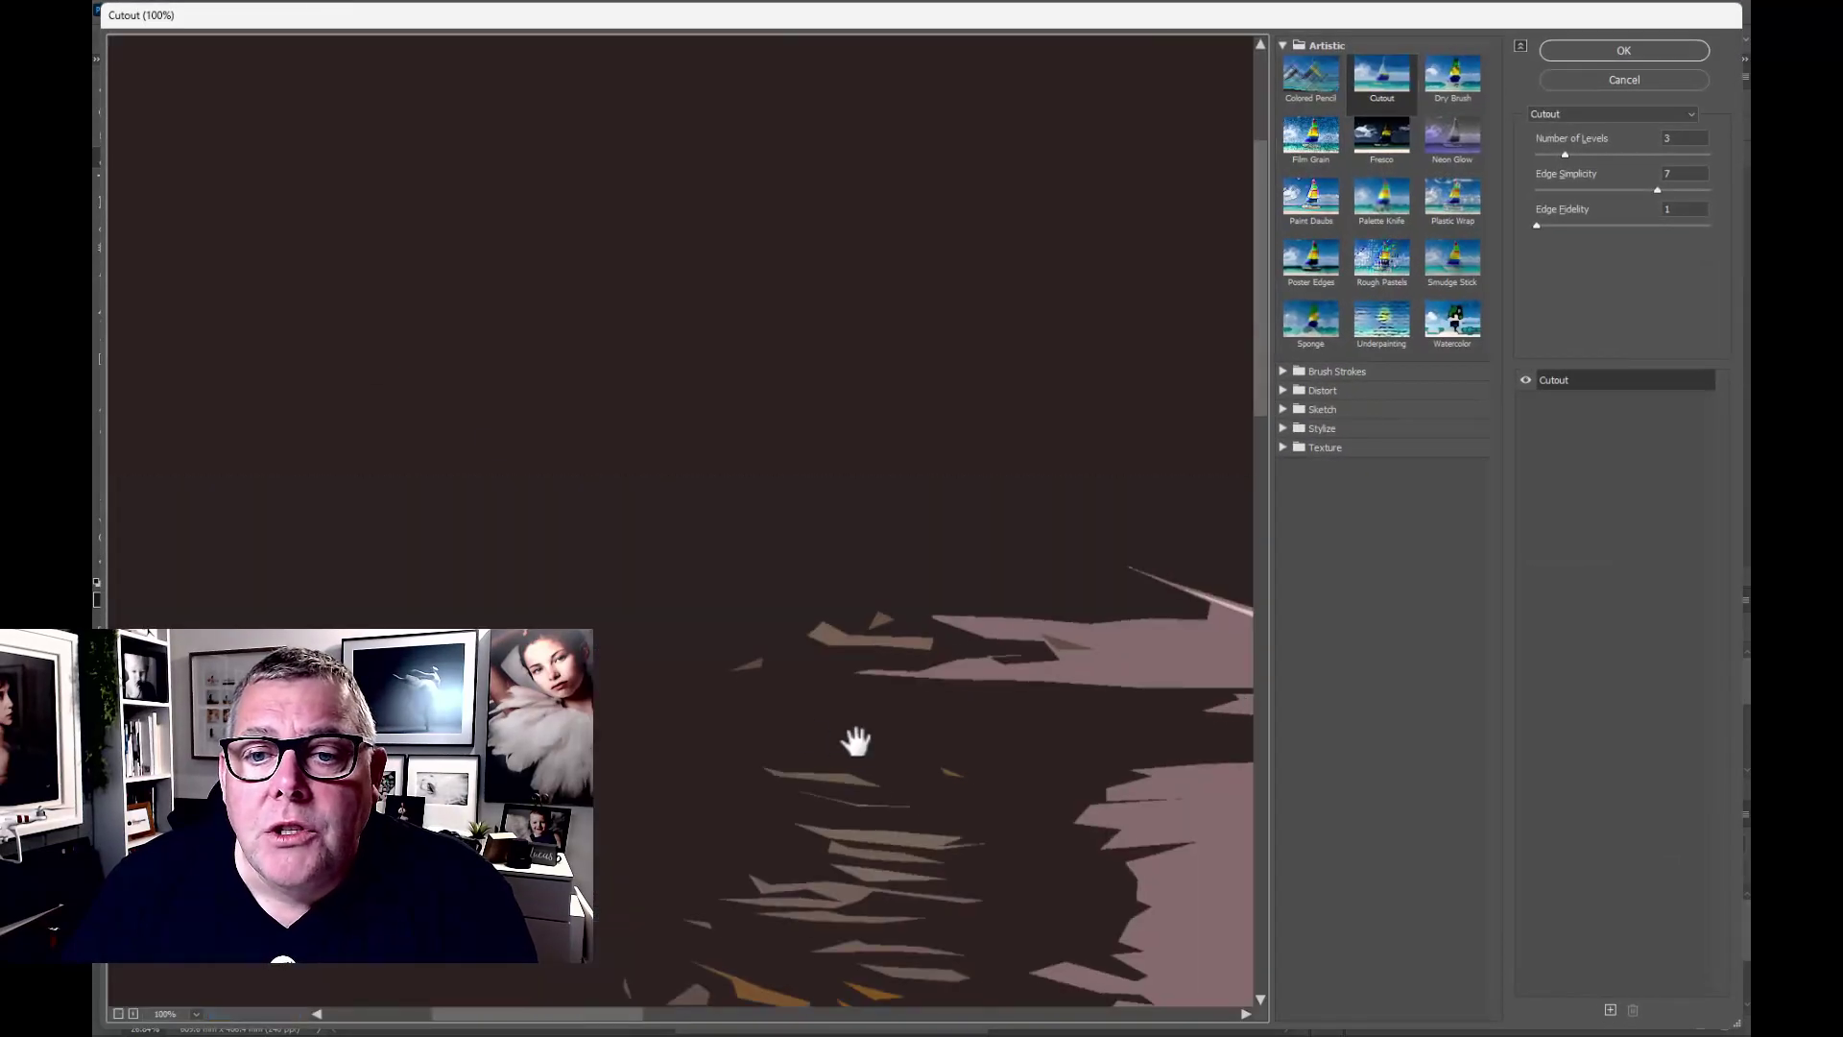
{"action": "key", "text": "ctrl+0"}
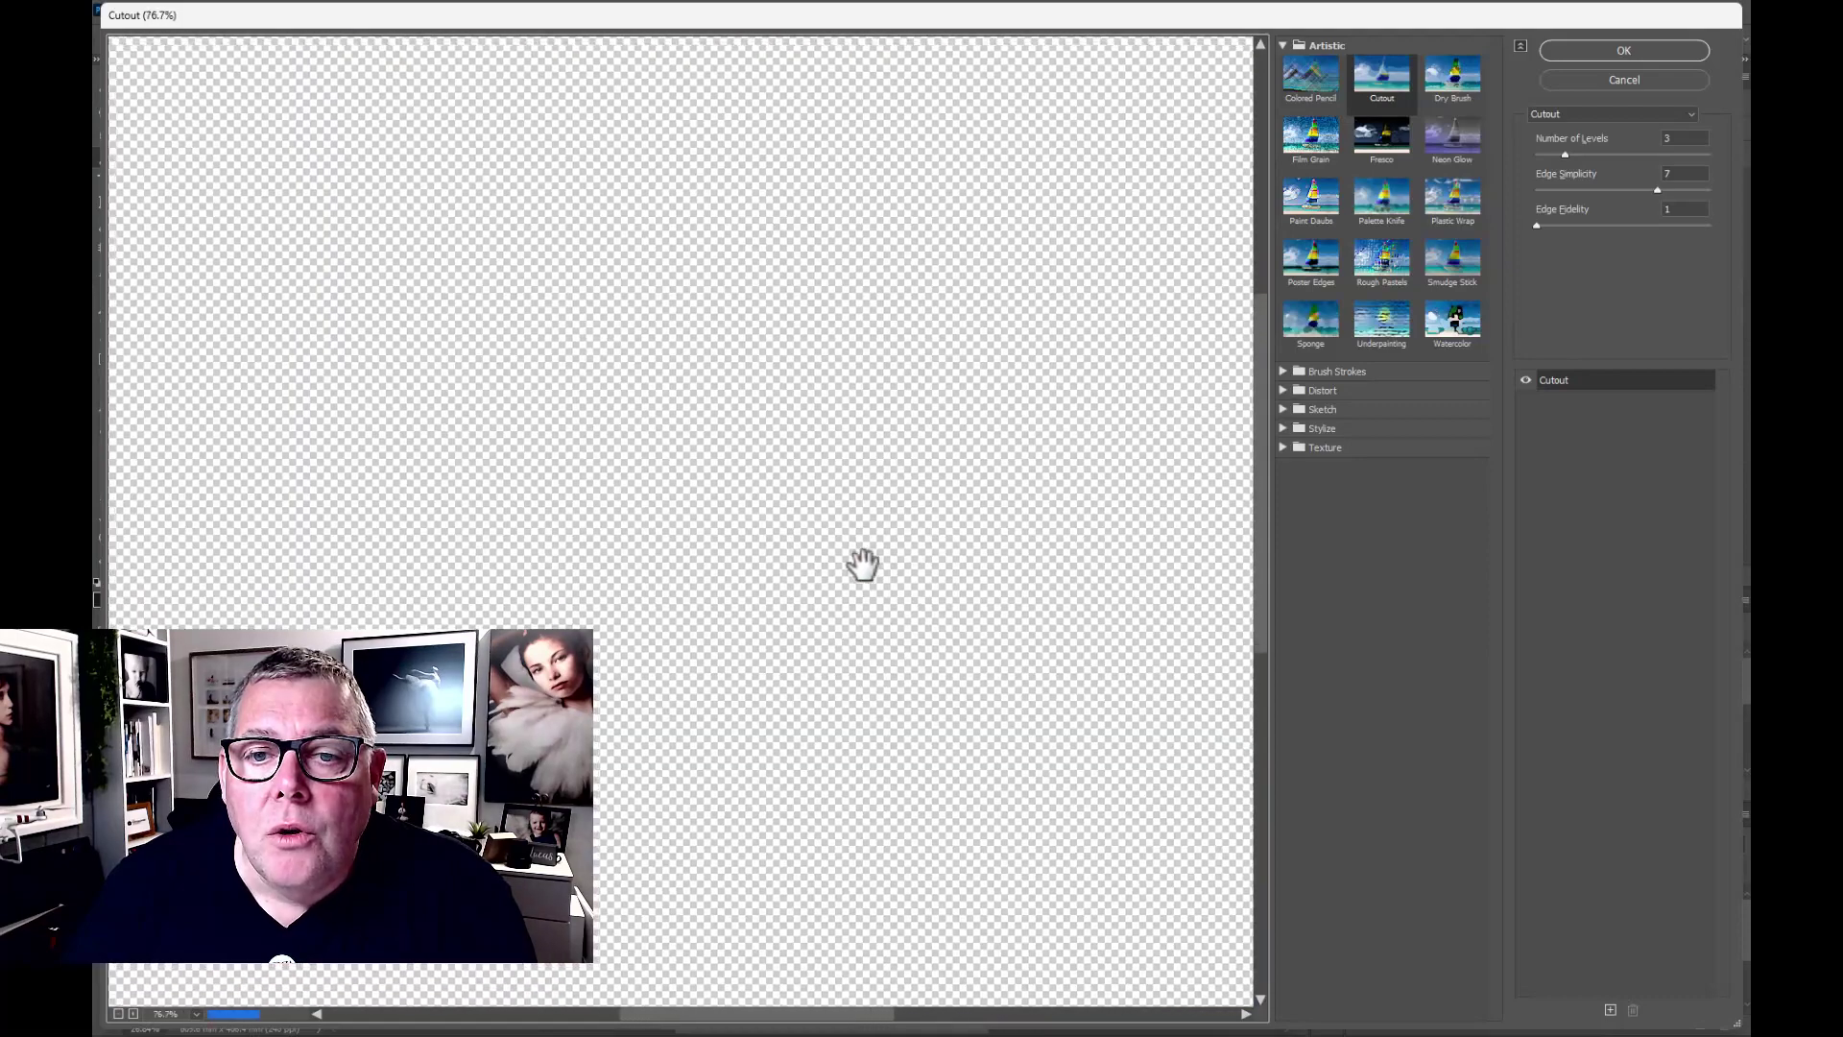
{"action": "scroll", "coordinate": [861, 568], "scroll_direction": "down", "scroll_amount": 2}
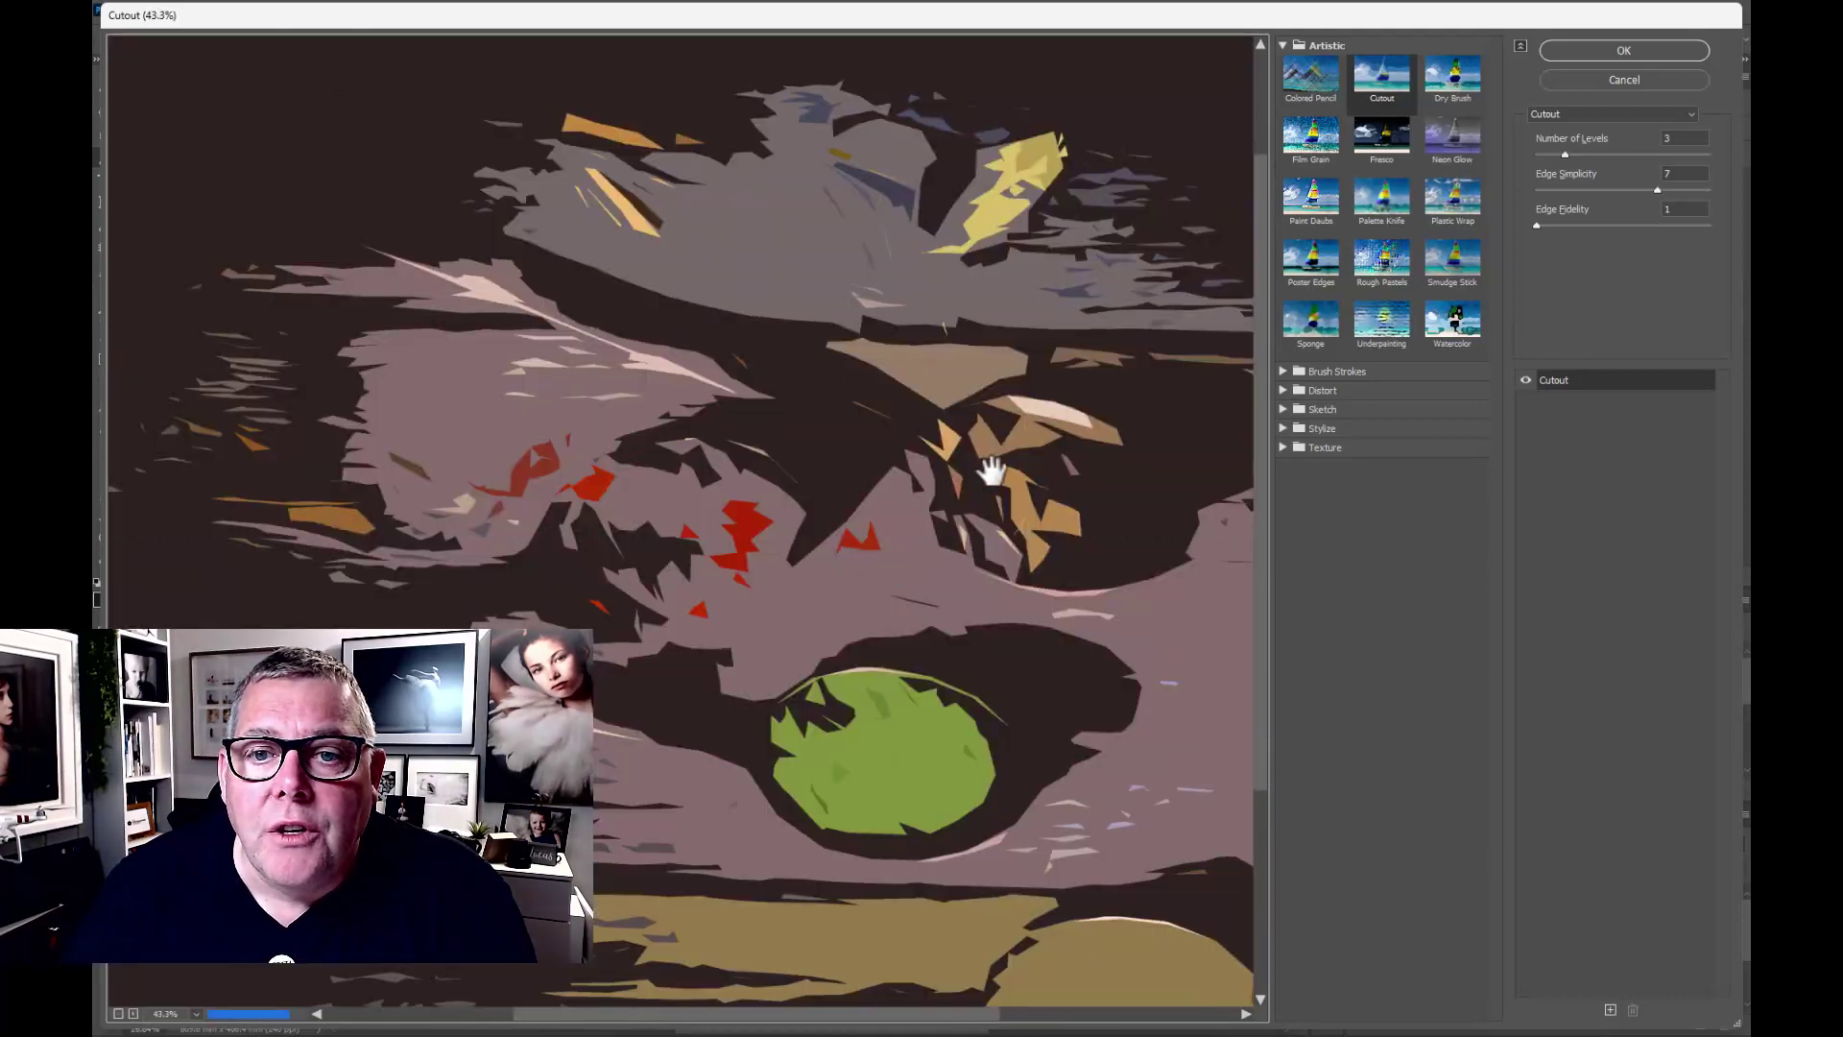
{"action": "left_click_drag", "start_coordinate": [987, 474], "coordinate": [761, 308]}
{"action": "scroll", "coordinate": [896, 491], "scroll_direction": "down", "scroll_amount": 1}
{"action": "scroll", "coordinate": [896, 490], "scroll_direction": "down", "scroll_amount": 1}
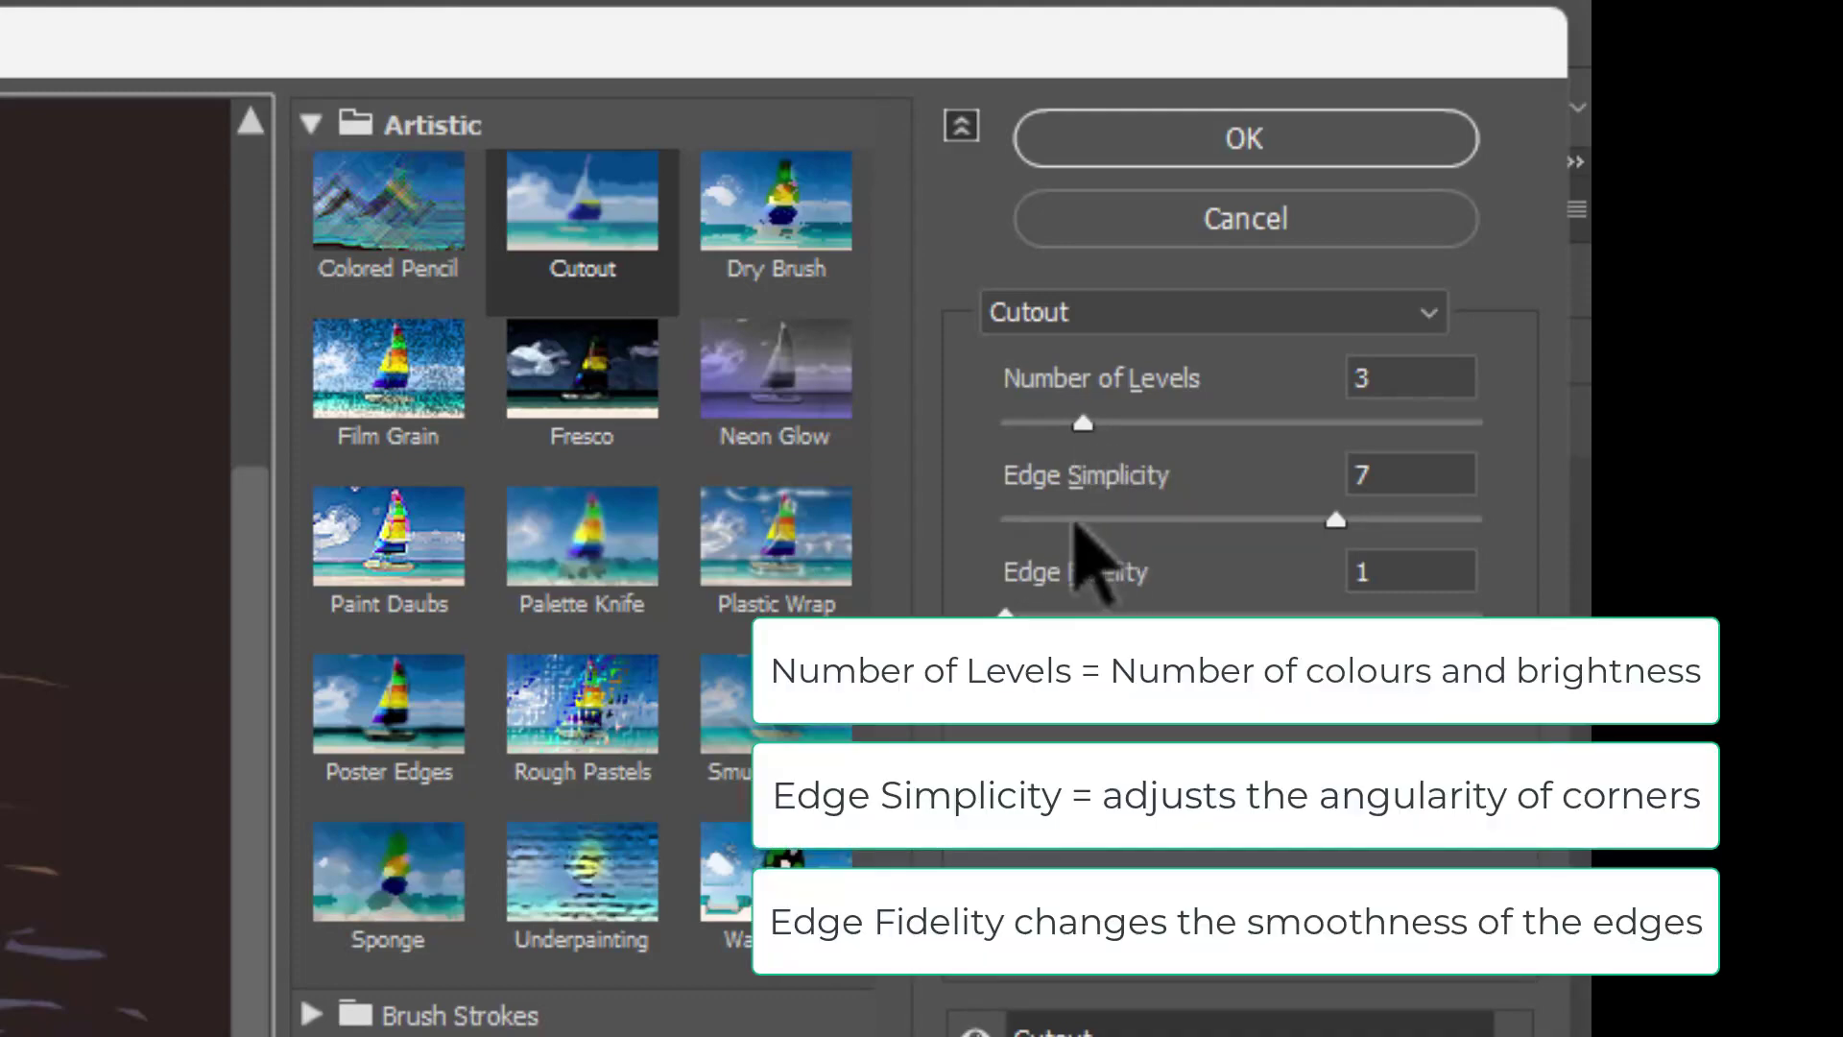
Try several Cutout settings, settle on Levels 3, Edge Simplicity 6, Edge Fidelity 2, and apply.
{"action": "left_click", "coordinate": [1433, 520]}
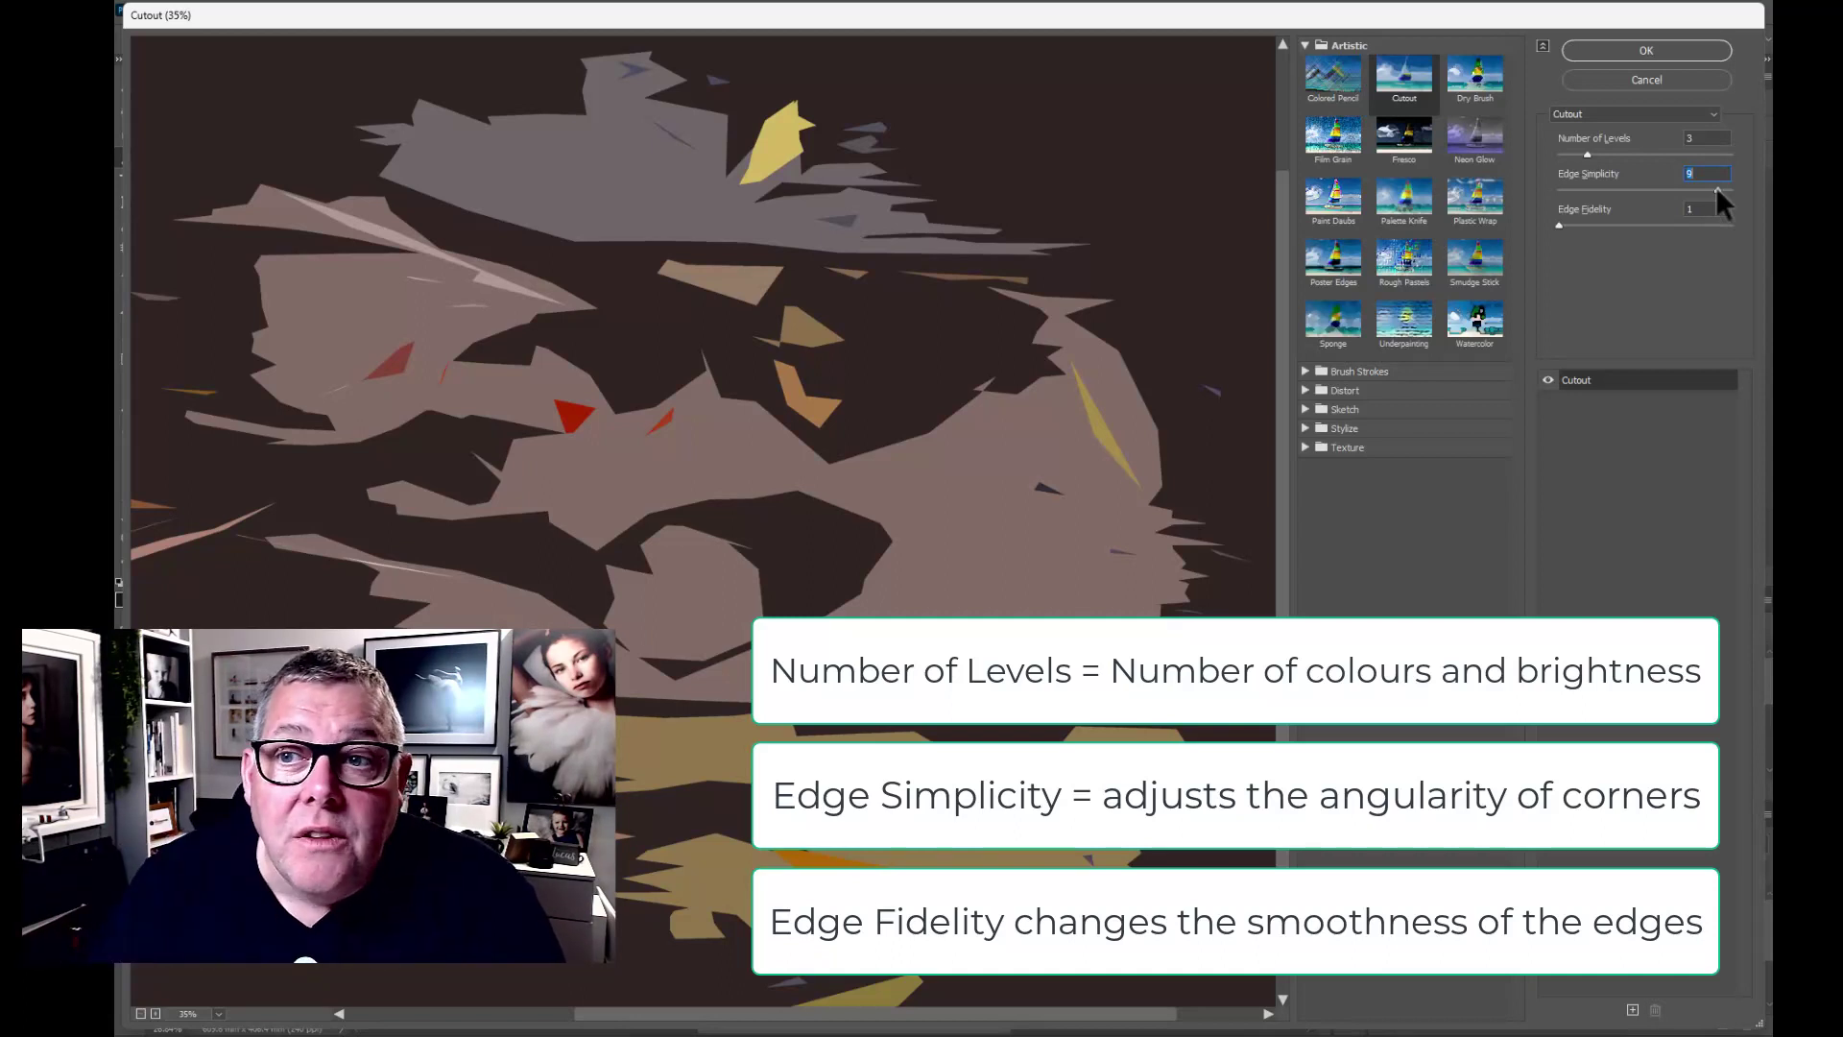
{"action": "left_click", "coordinate": [1624, 190]}
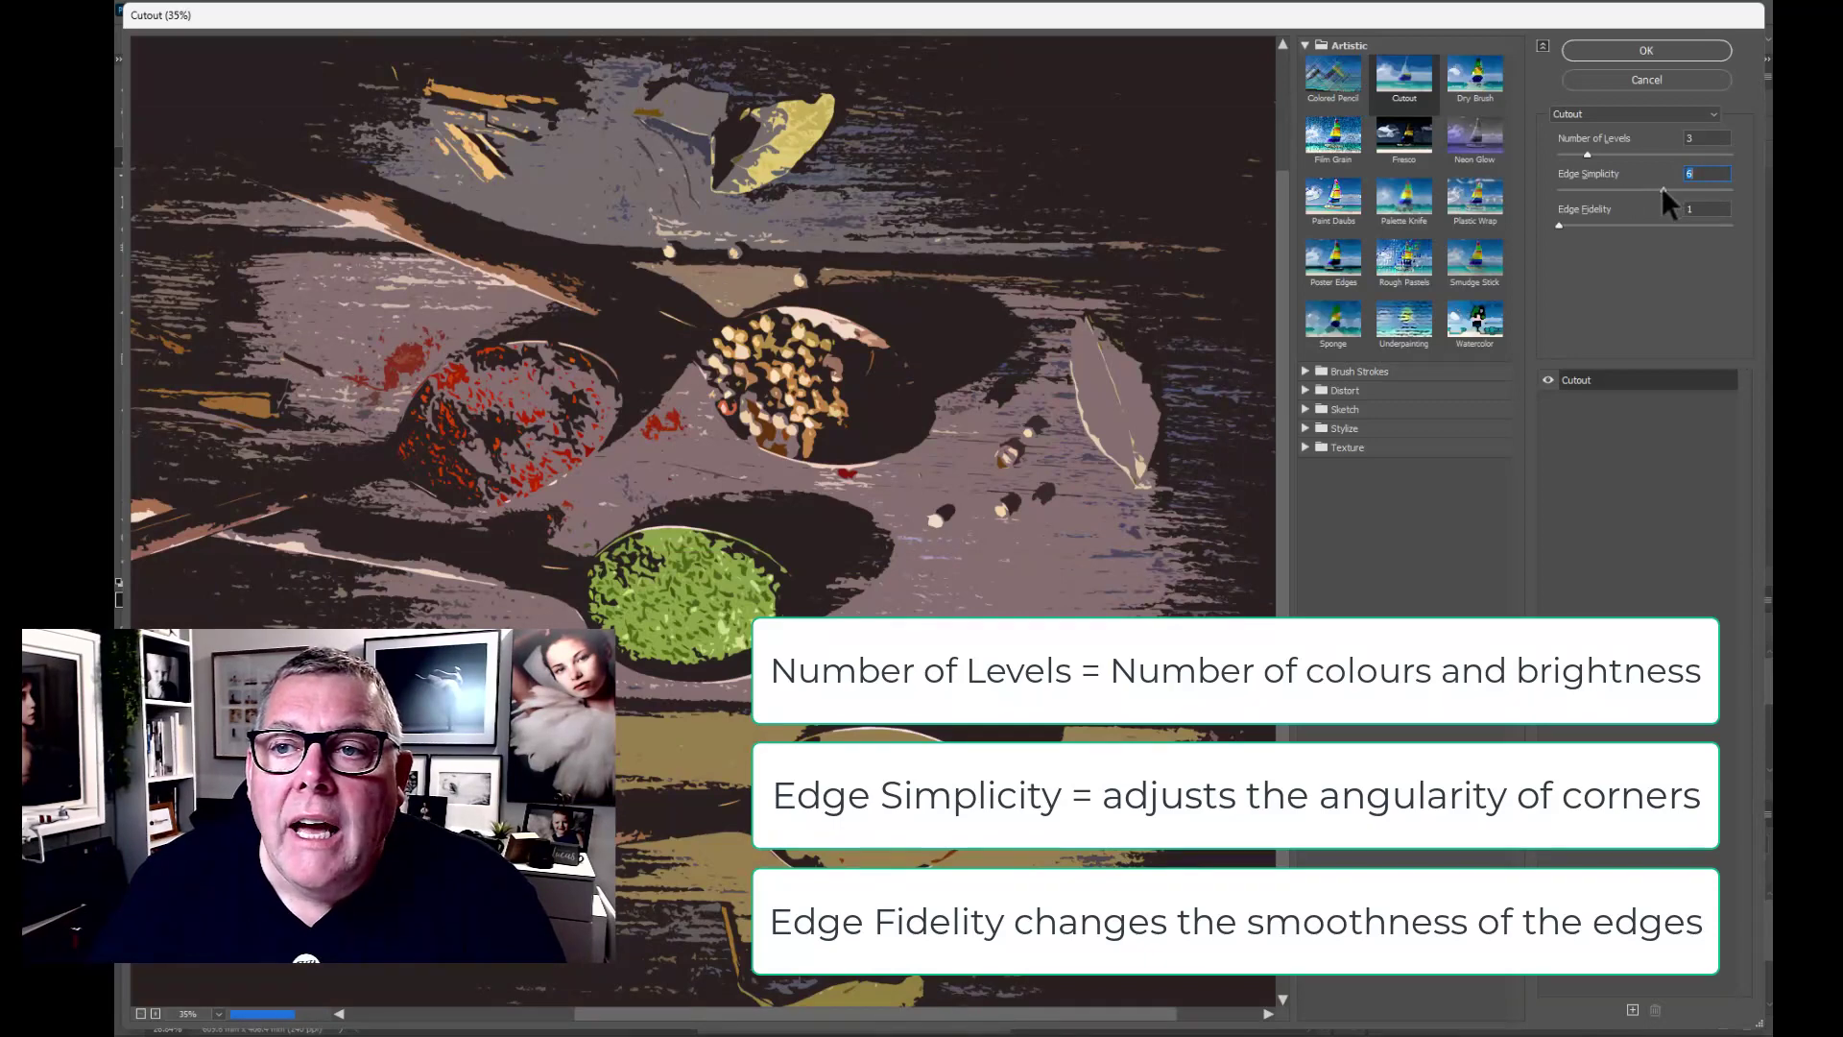
{"action": "left_click", "coordinate": [1662, 188]}
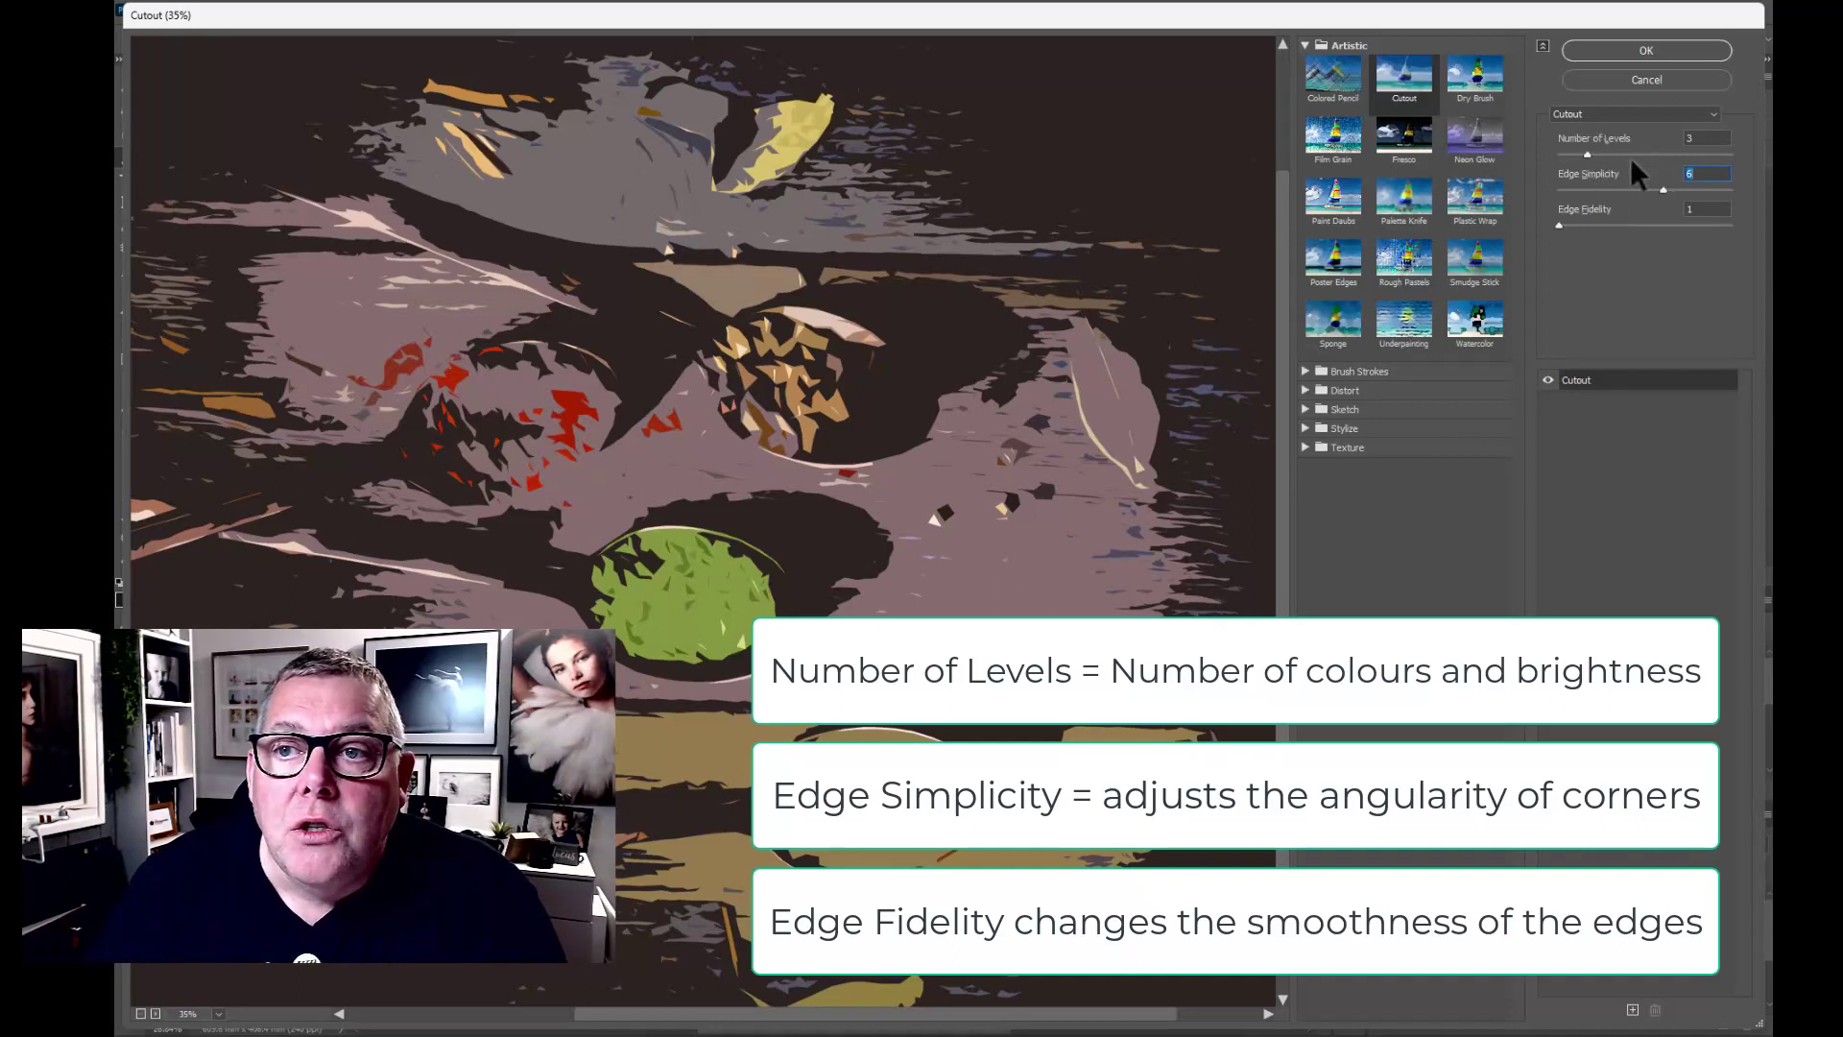
{"action": "left_click_drag", "start_coordinate": [1617, 152], "coordinate": [1633, 152]}
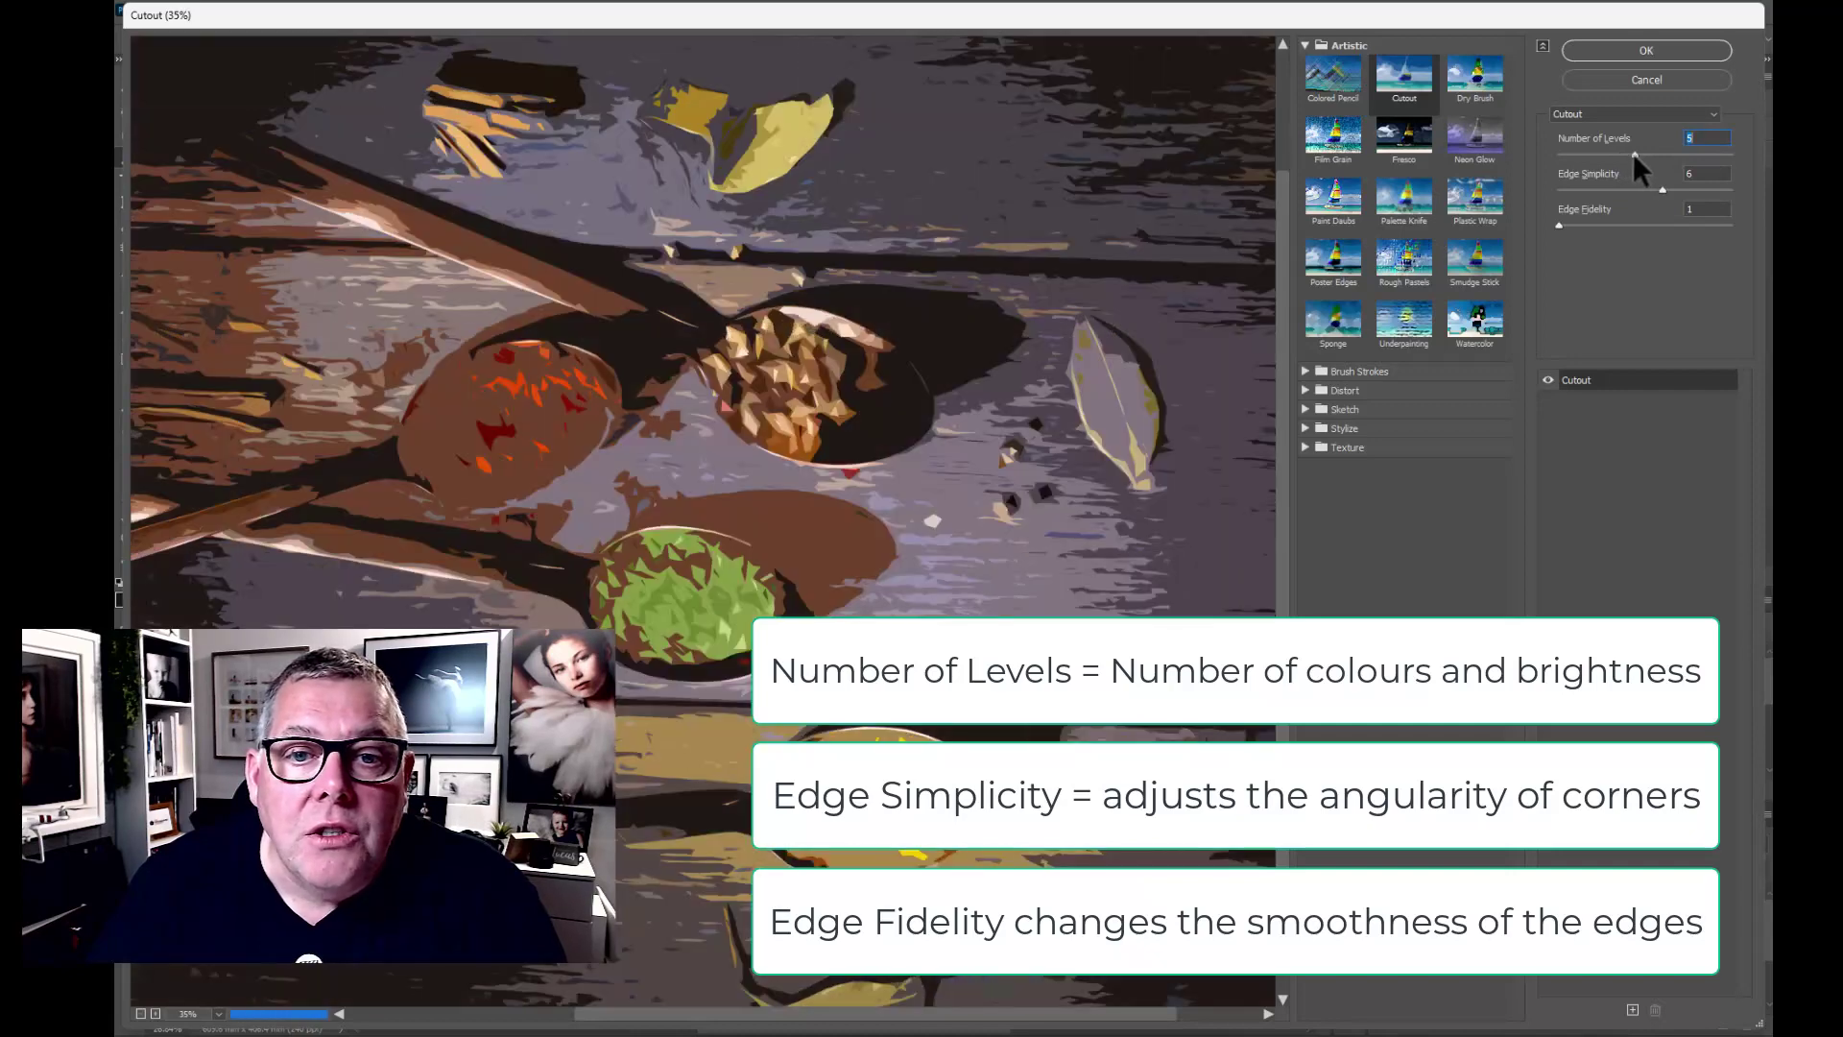
{"action": "left_click", "coordinate": [1582, 154]}
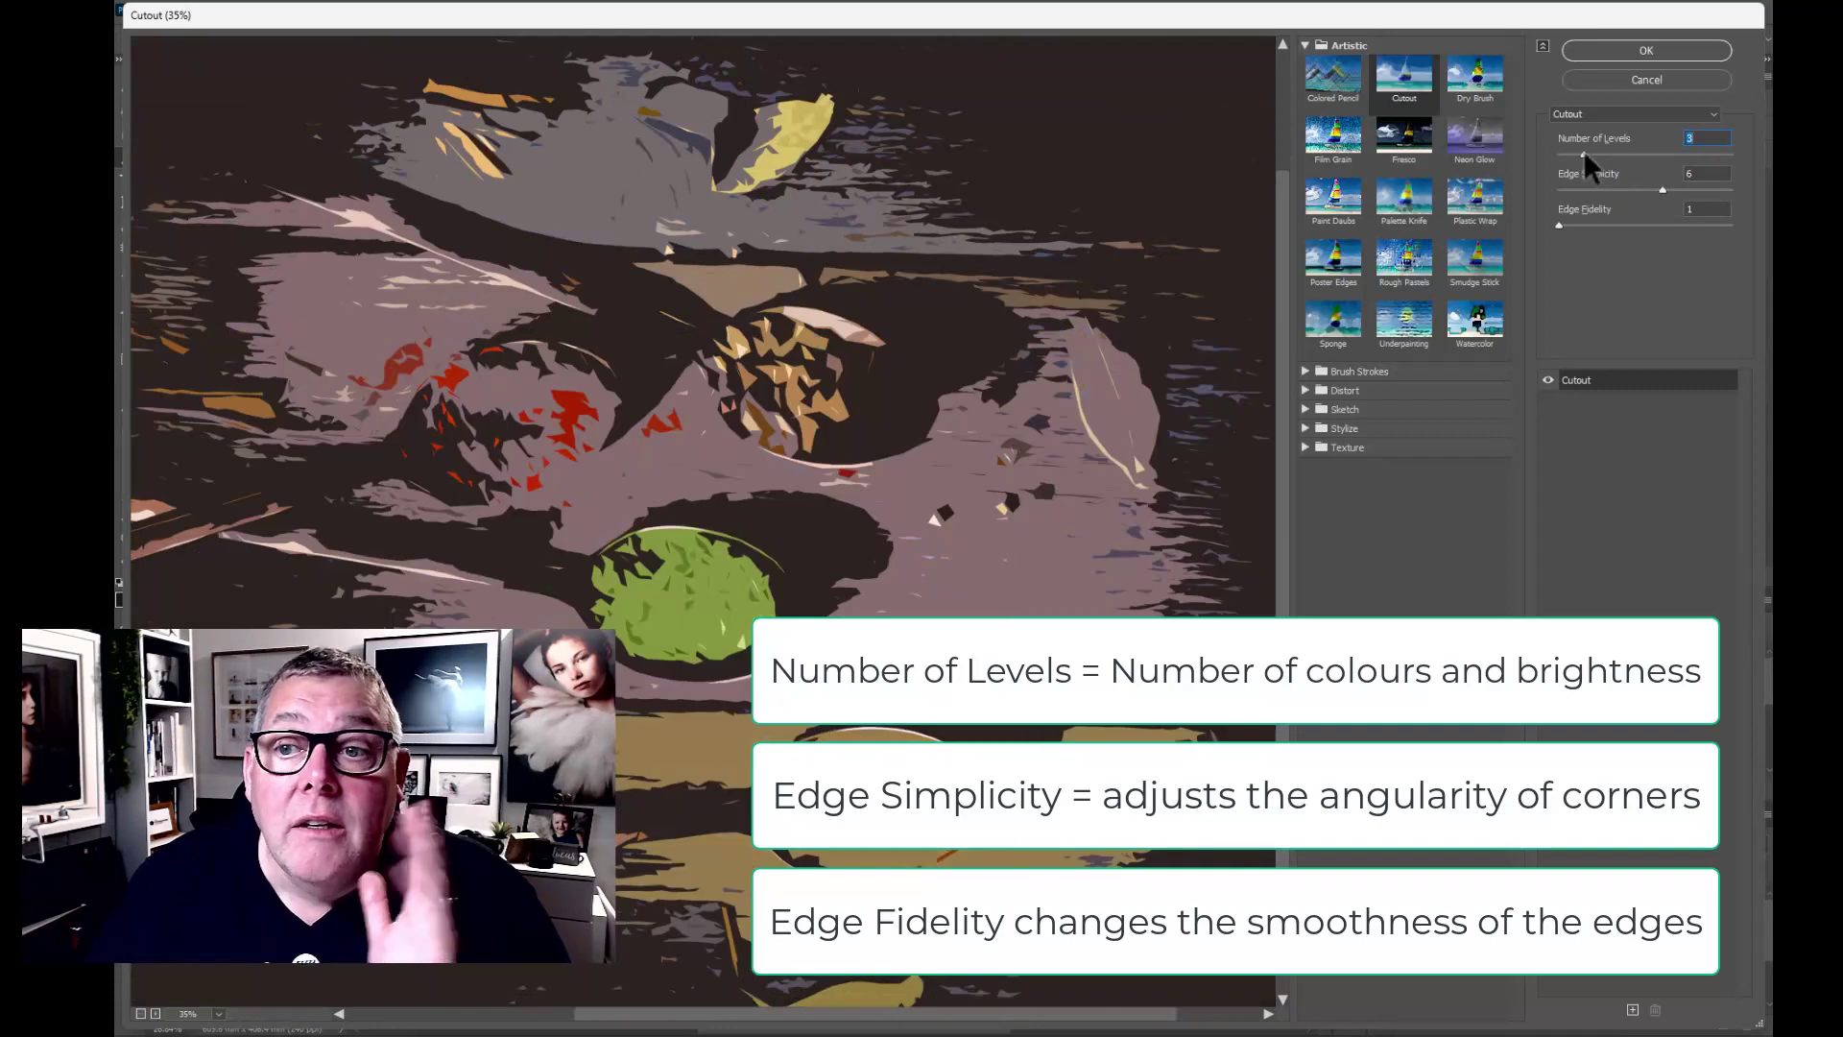
{"action": "left_click", "coordinate": [1598, 224]}
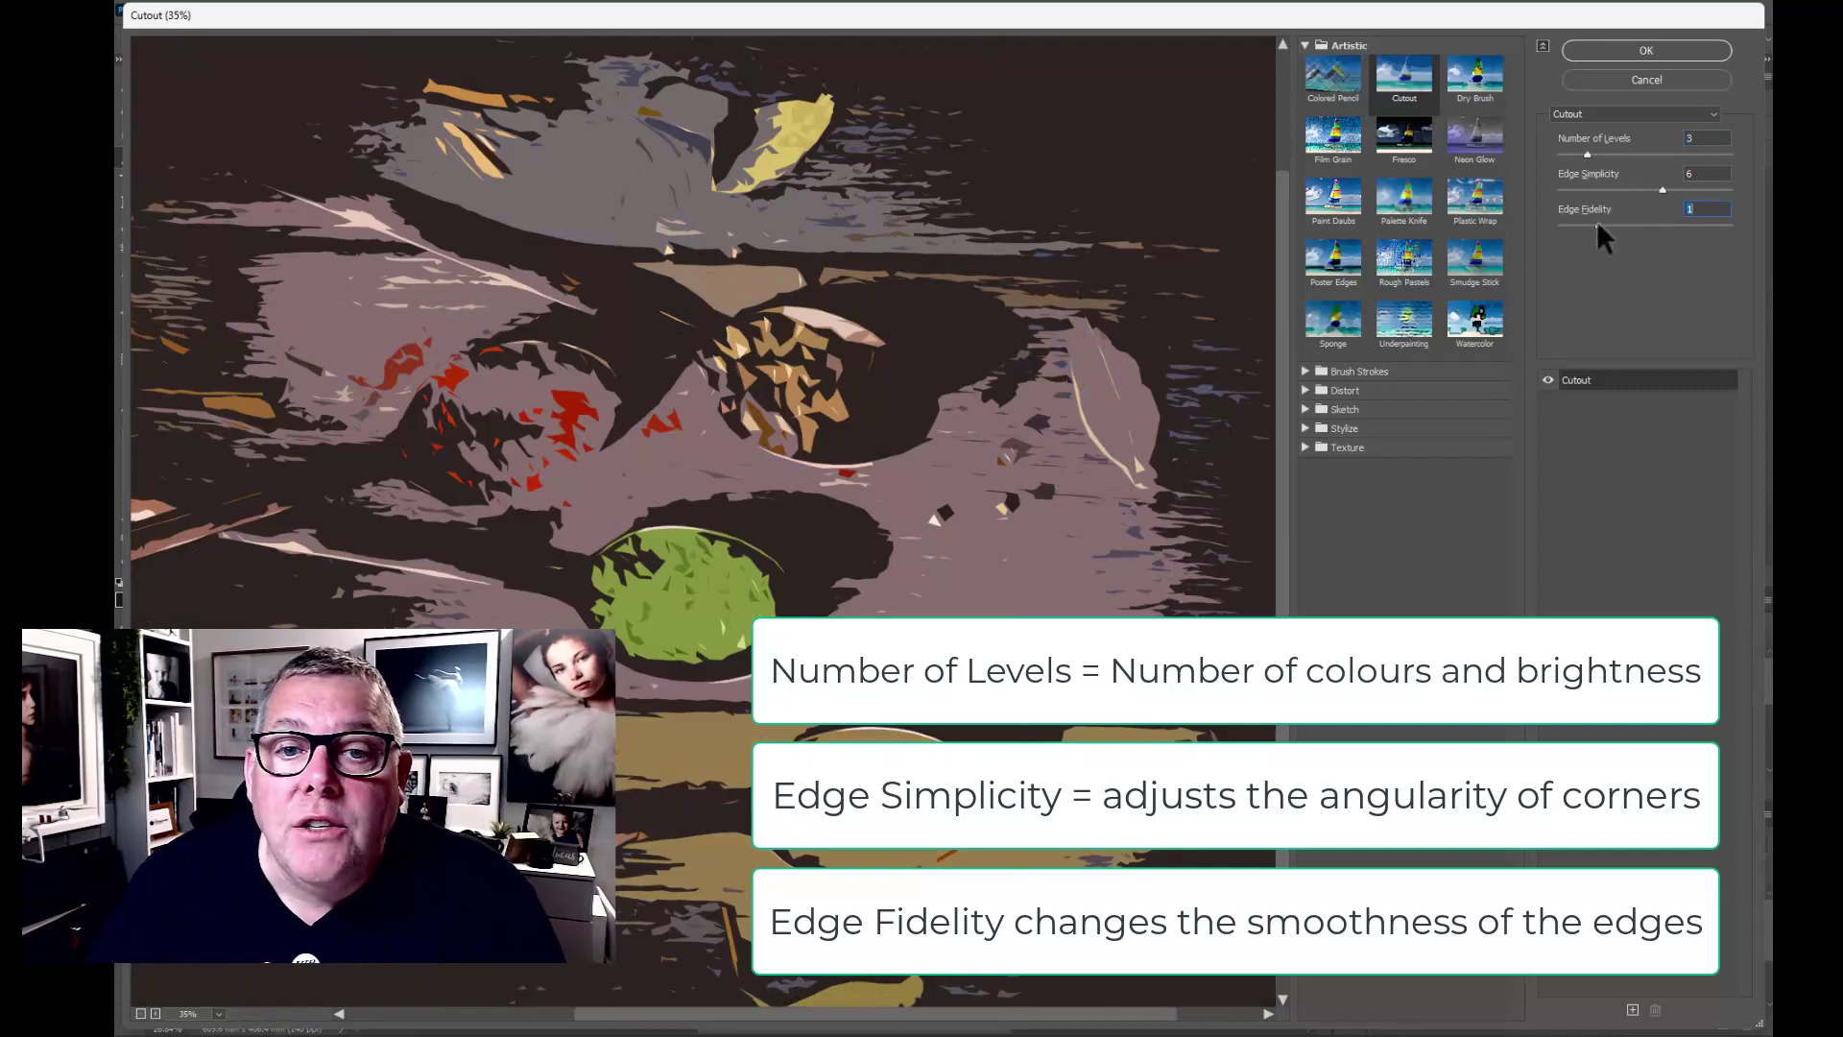
{"action": "left_click", "coordinate": [1678, 225]}
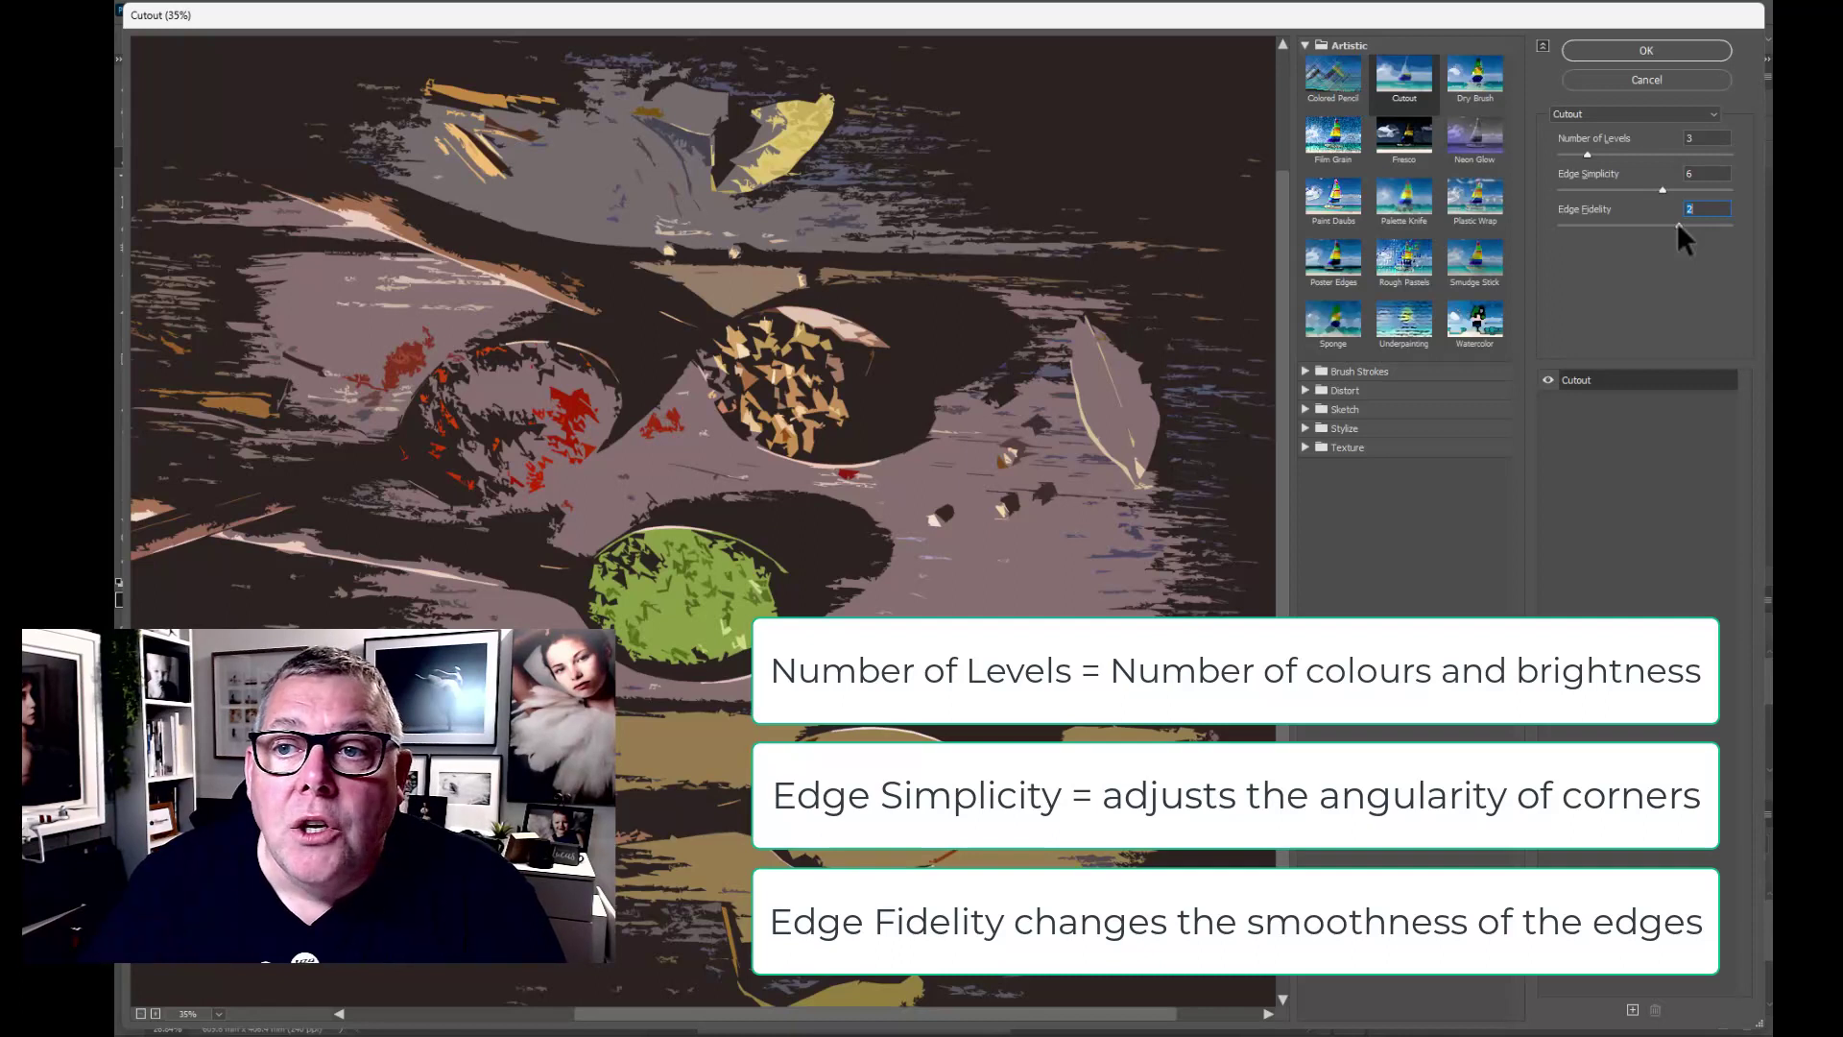
{"action": "left_click", "coordinate": [1701, 226]}
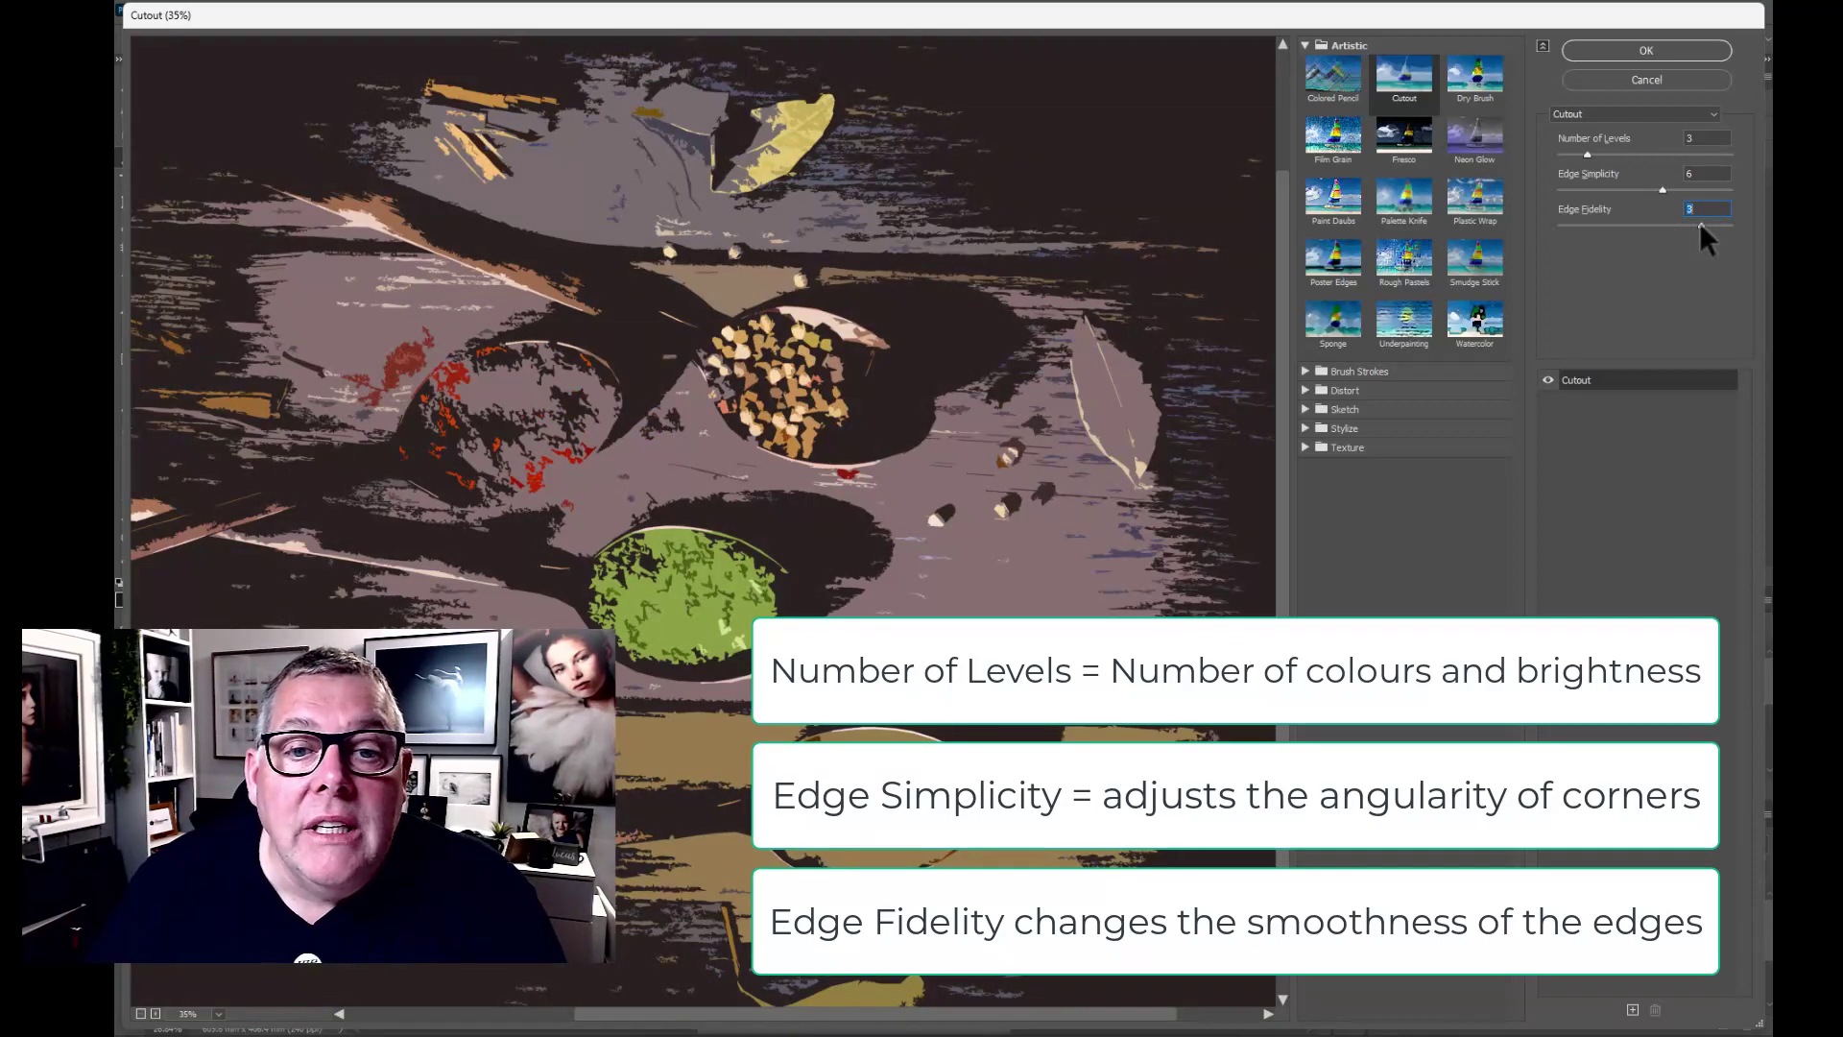
{"action": "left_click", "coordinate": [1592, 227]}
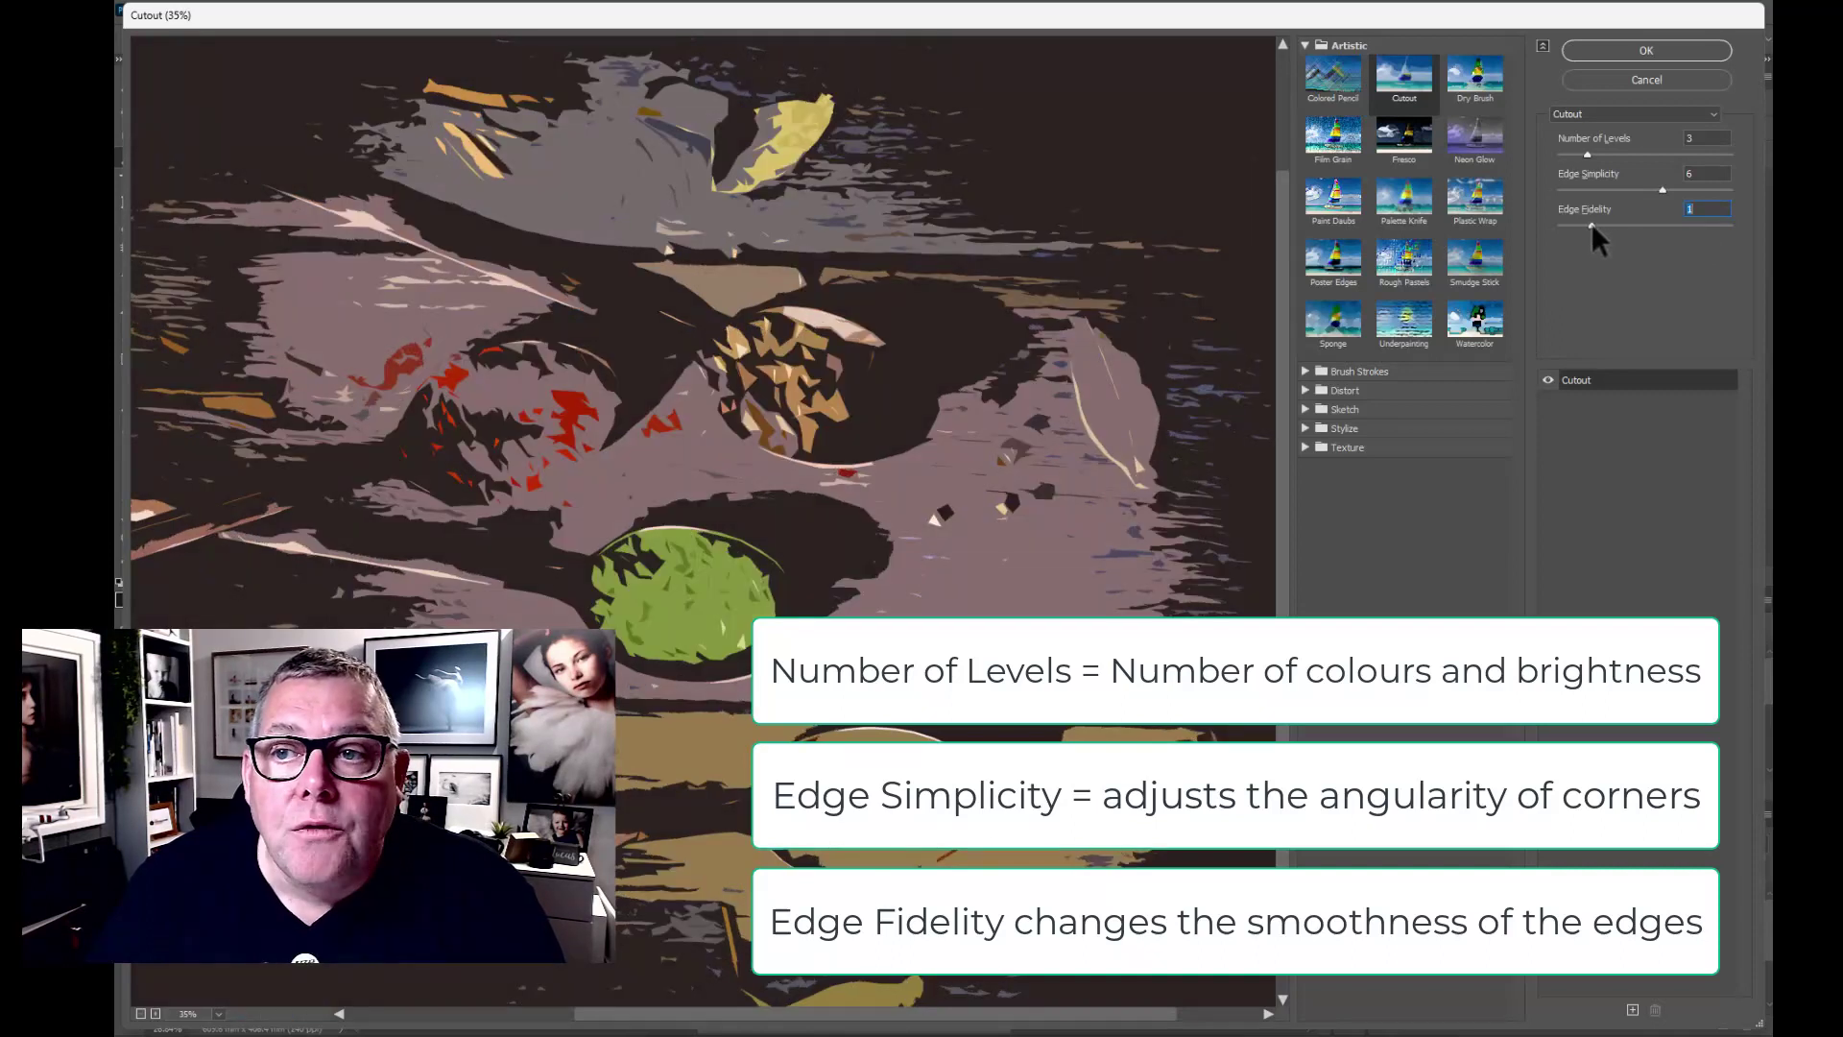
{"action": "left_click", "coordinate": [1640, 189]}
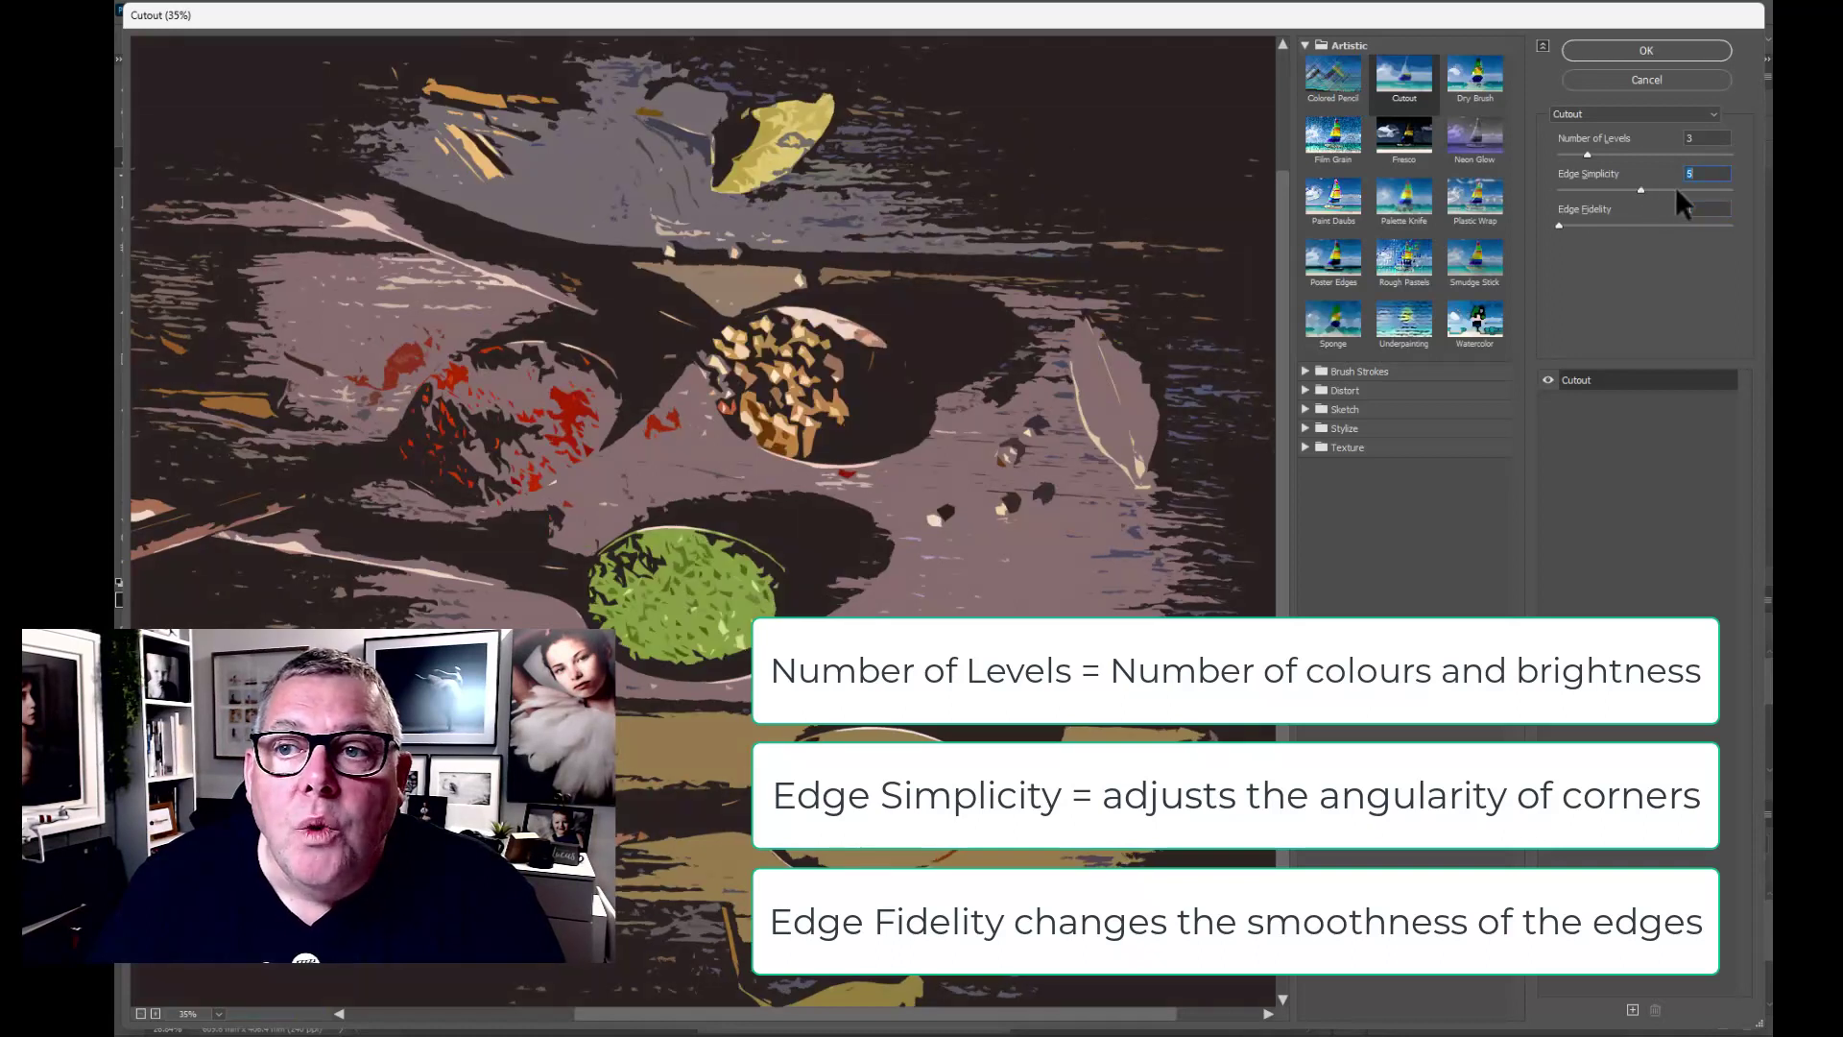
{"action": "left_click", "coordinate": [1680, 190]}
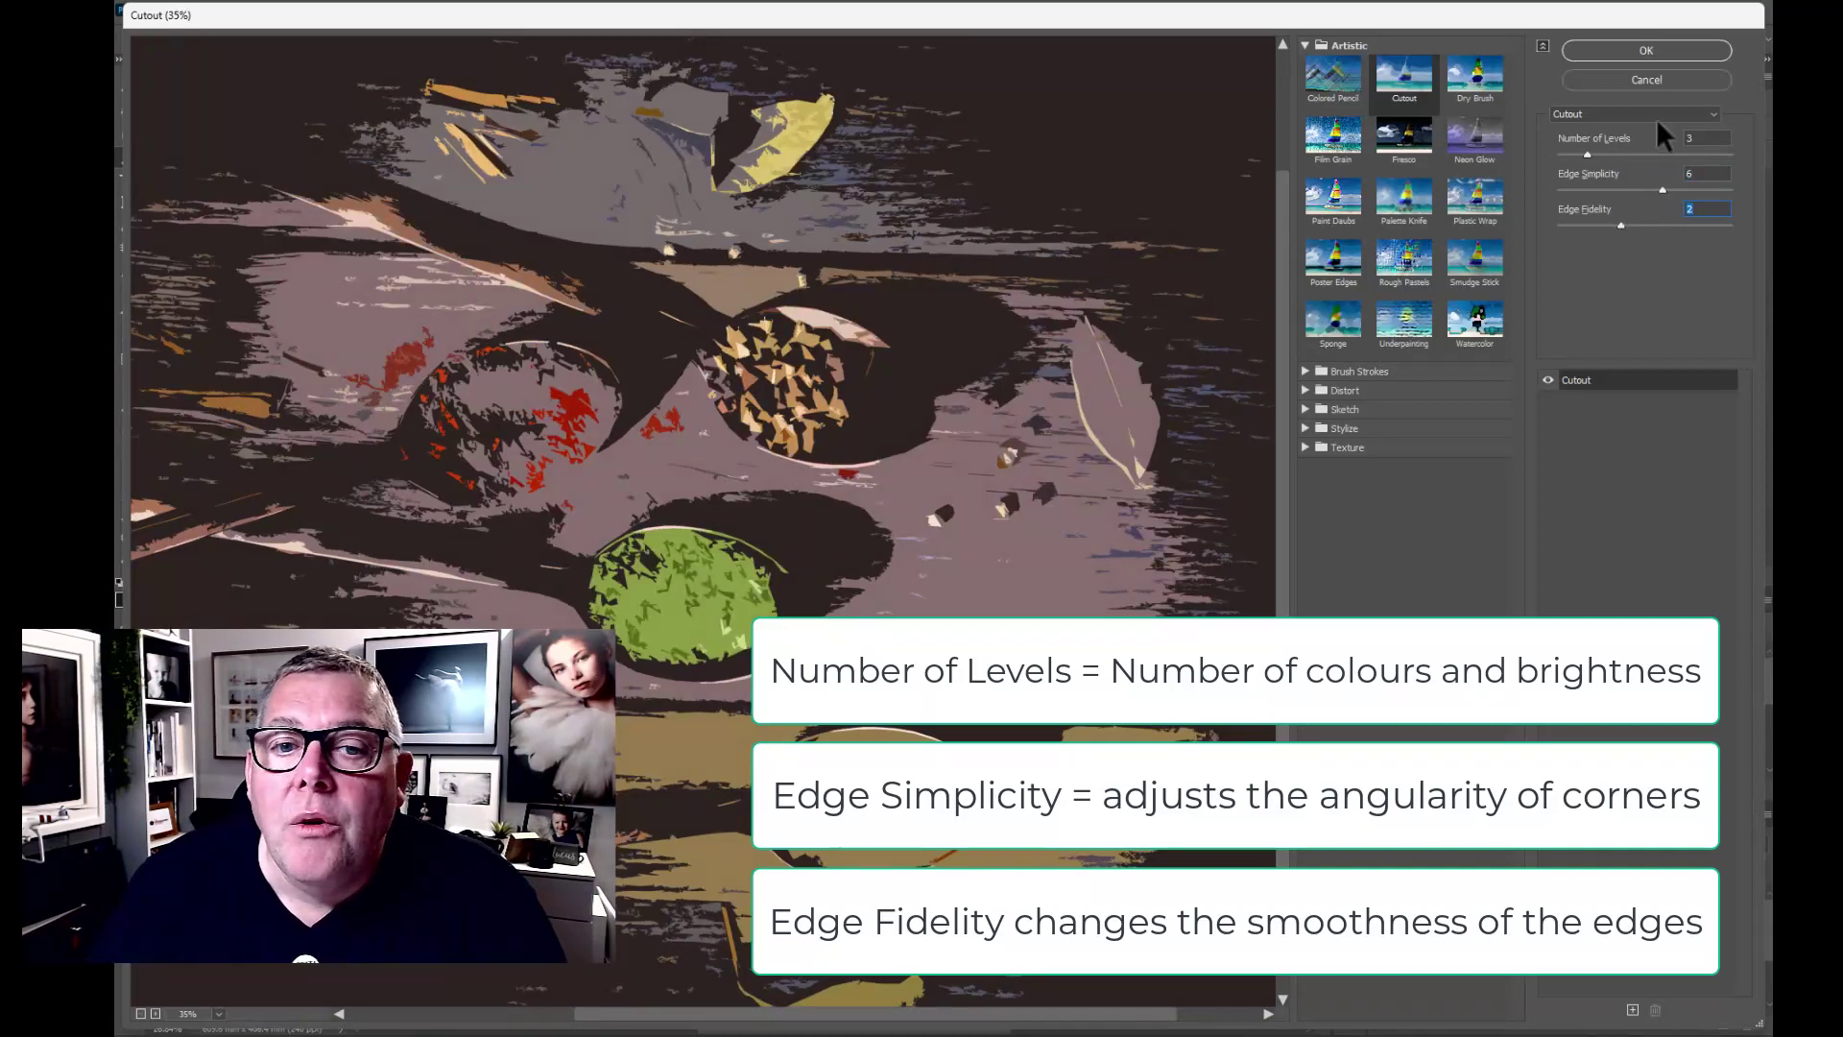
{"action": "left_click", "coordinate": [1642, 52]}
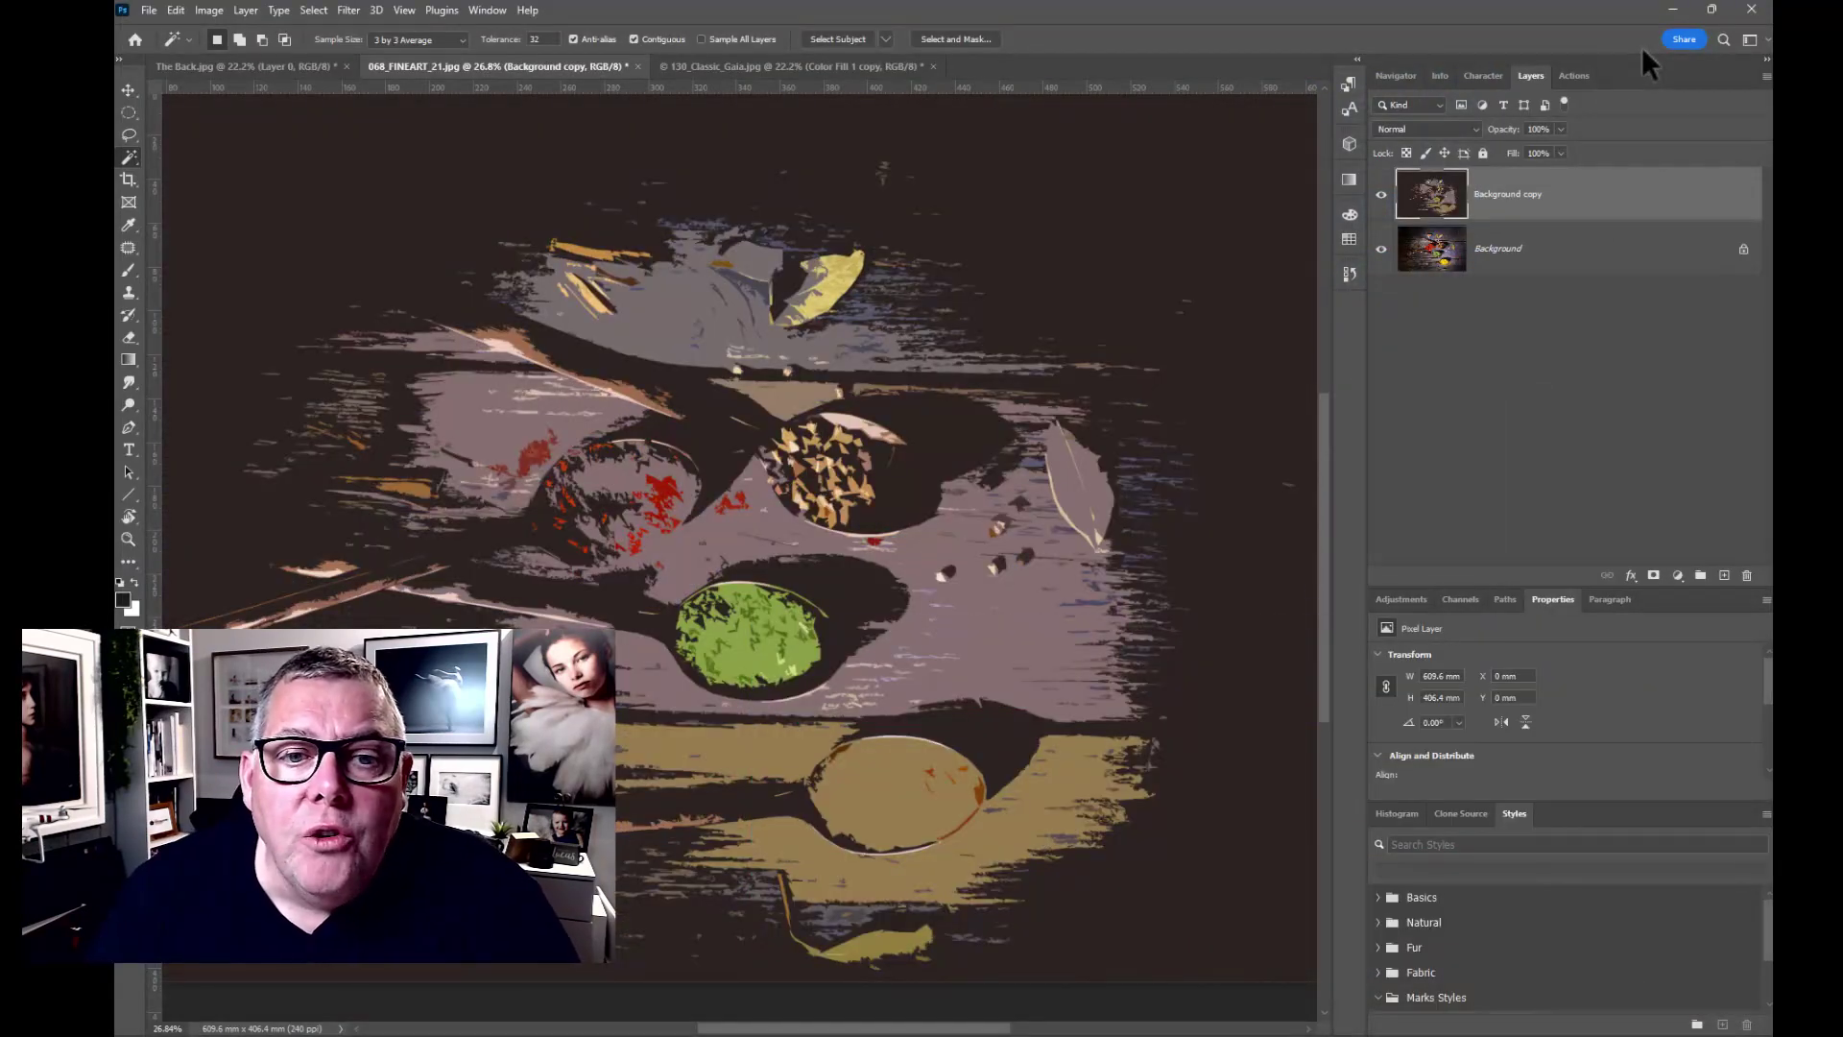
{"action": "left_click", "coordinate": [1383, 197]}
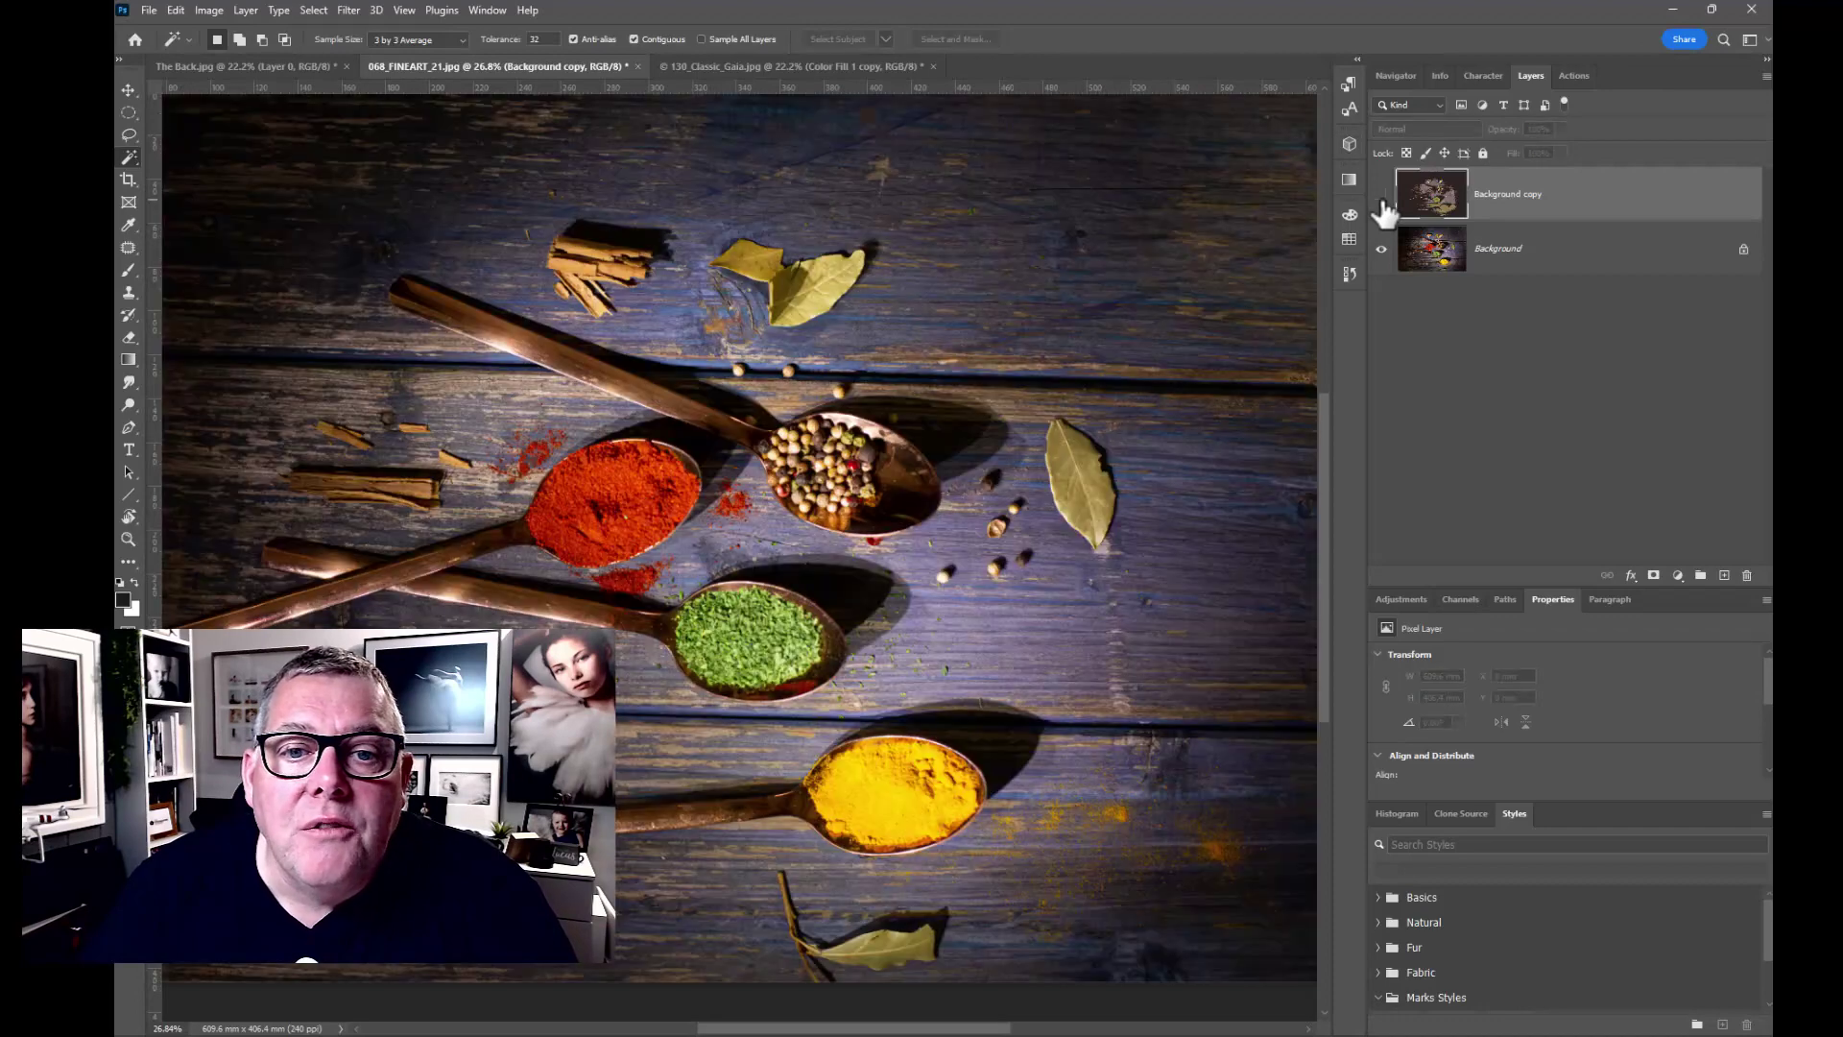
{"action": "left_click", "coordinate": [1383, 197]}
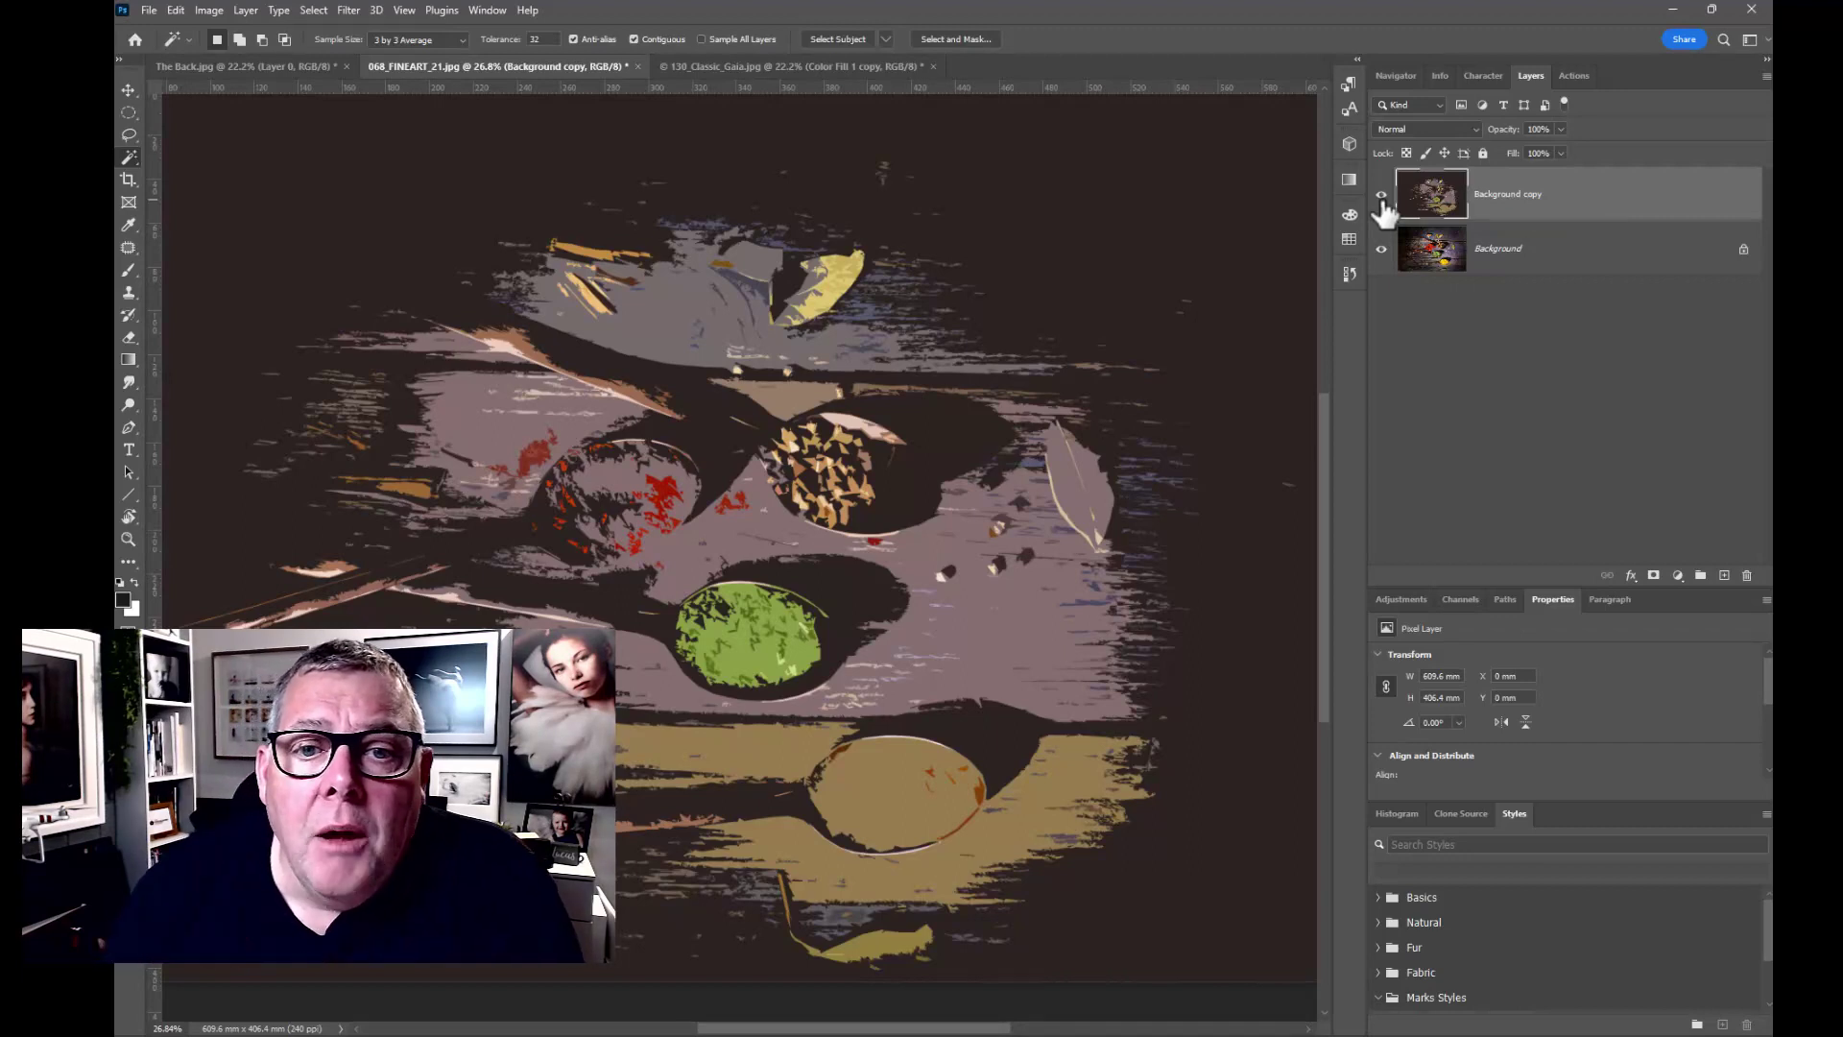
Add a Hue/Saturation adjustment layer, float its Properties panel, and enable the Targeted Adjustment tool.
{"action": "left_click", "coordinate": [1679, 575]}
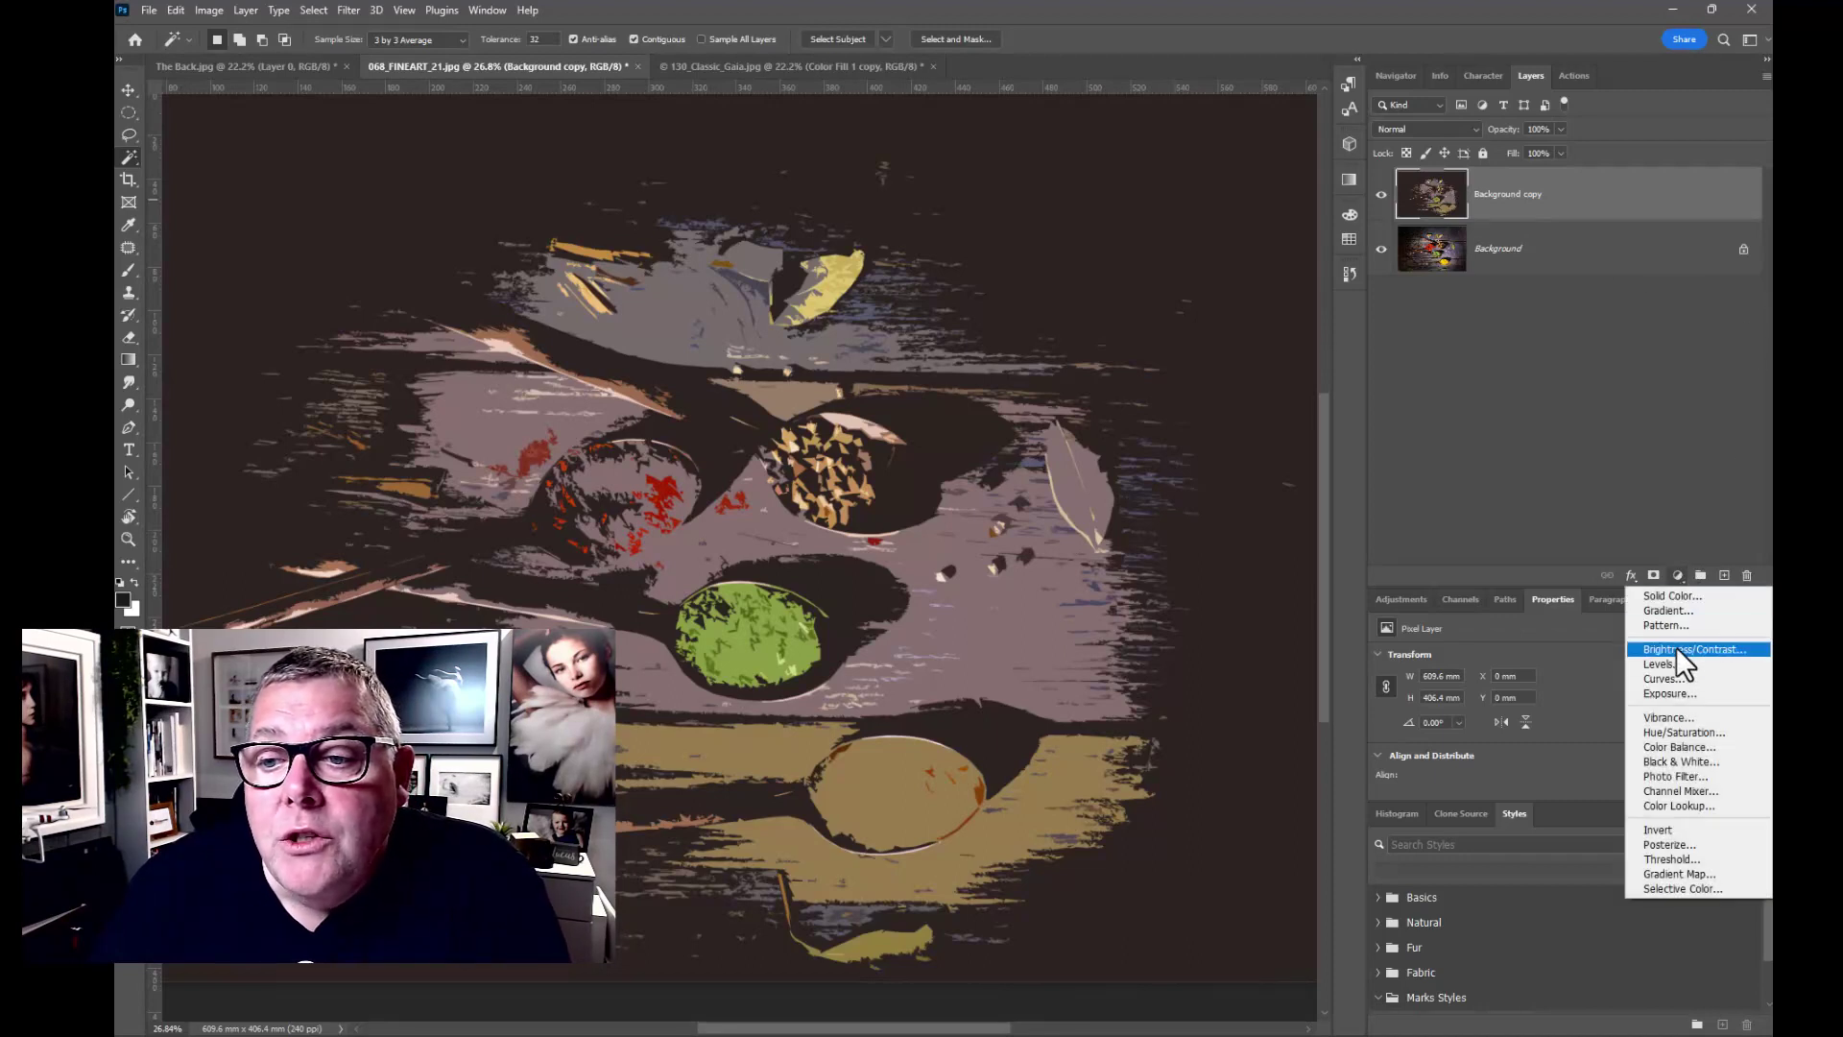
{"action": "left_click", "coordinate": [1669, 732]}
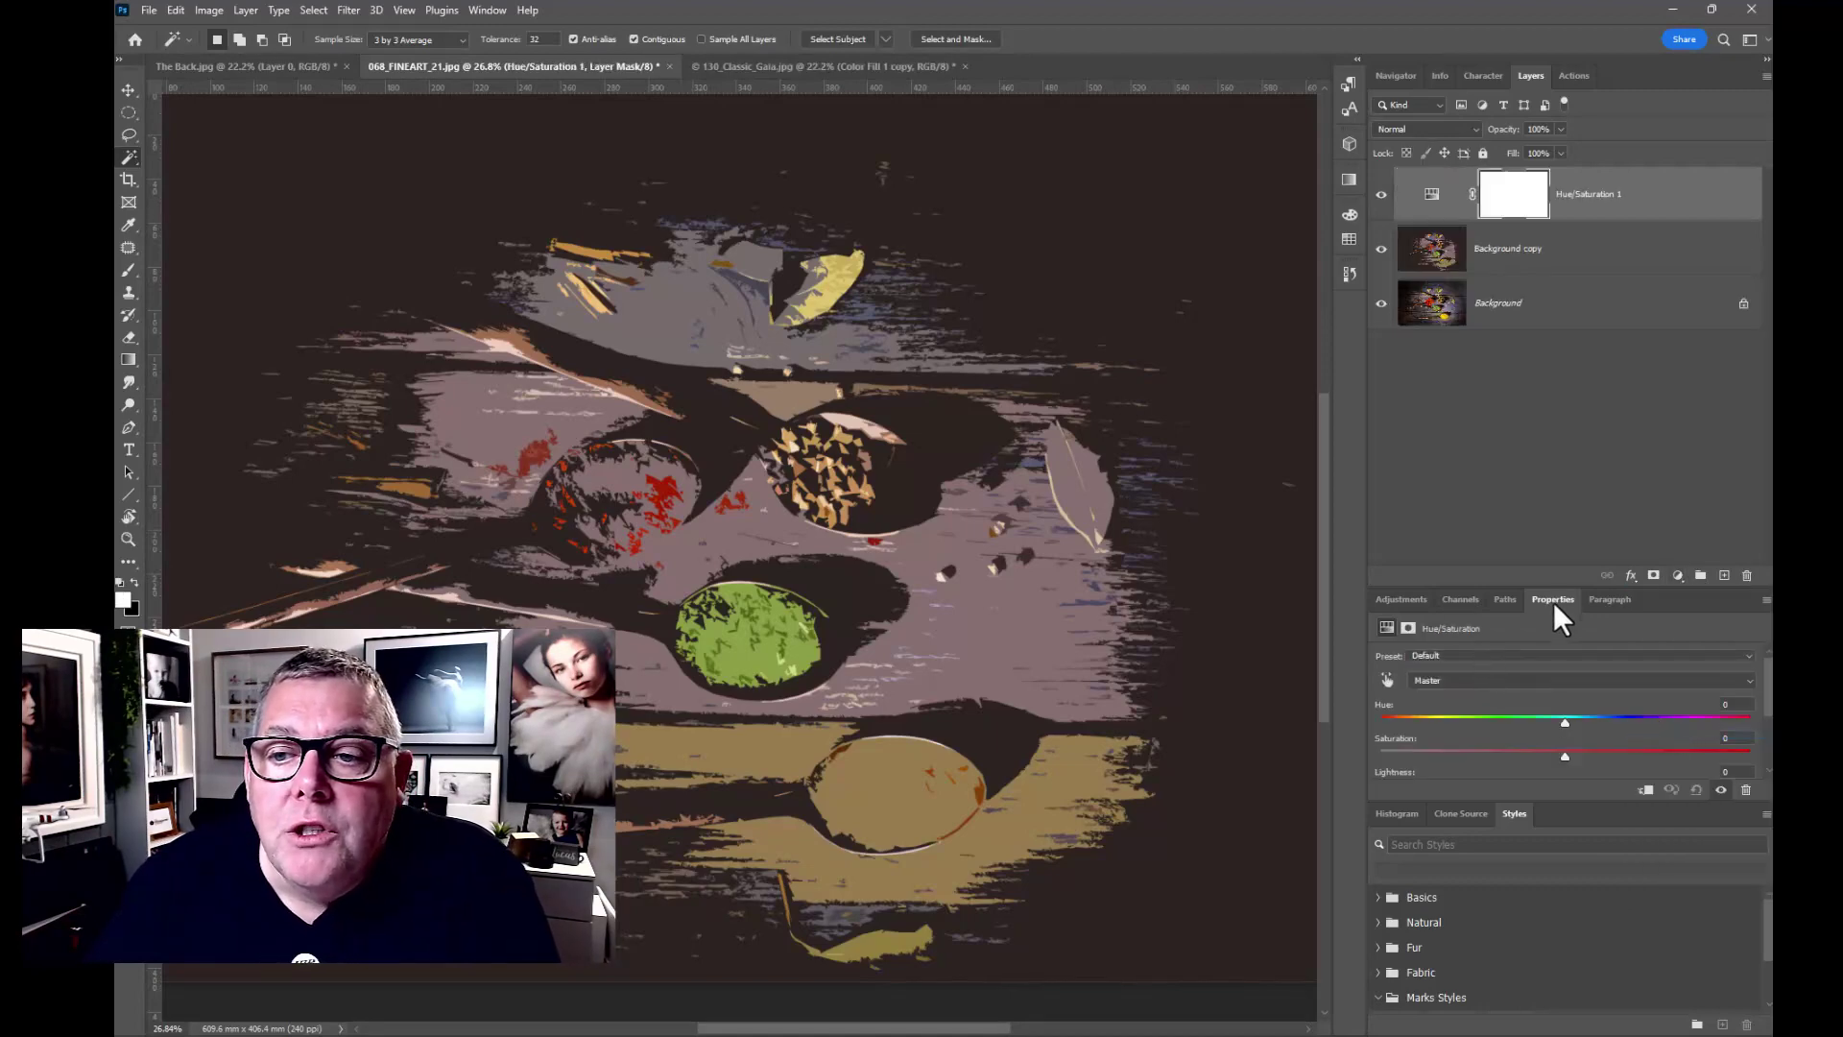
{"action": "left_click_drag", "start_coordinate": [1554, 602], "coordinate": [1097, 228]}
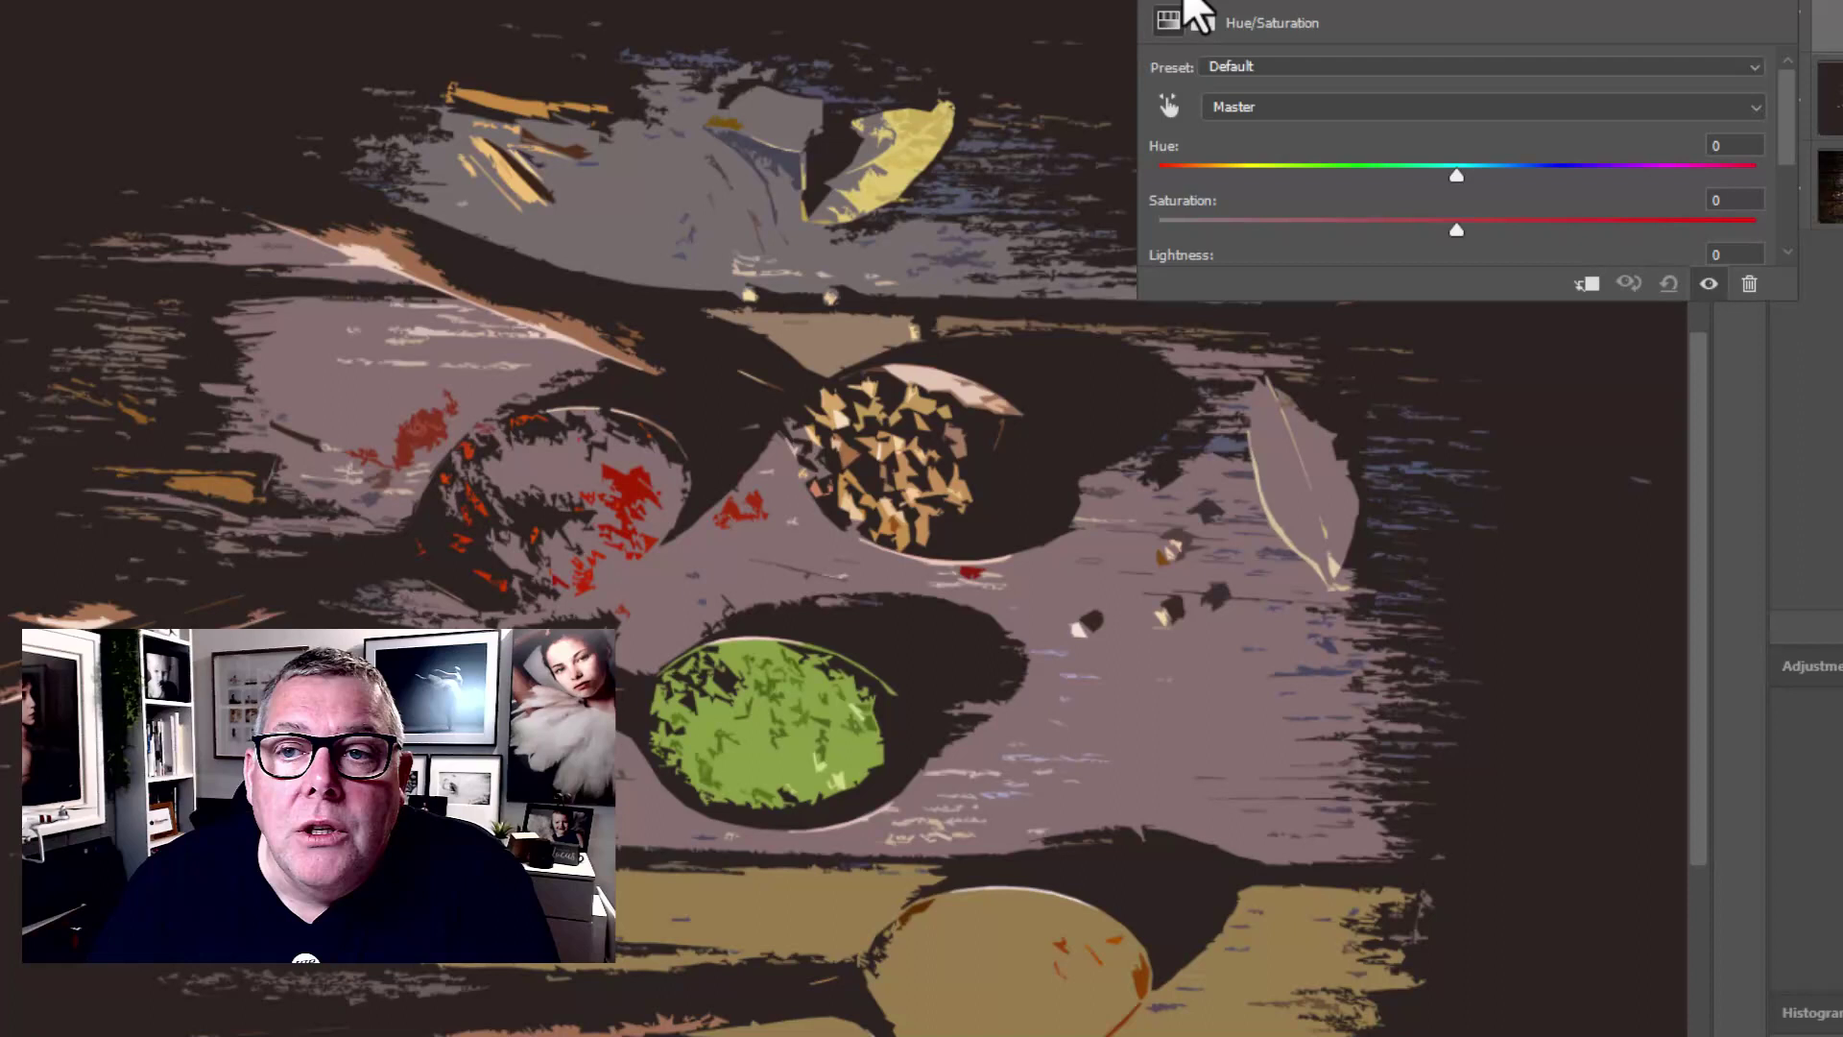
{"action": "left_click_drag", "start_coordinate": [1198, 14], "coordinate": [1175, 0]}
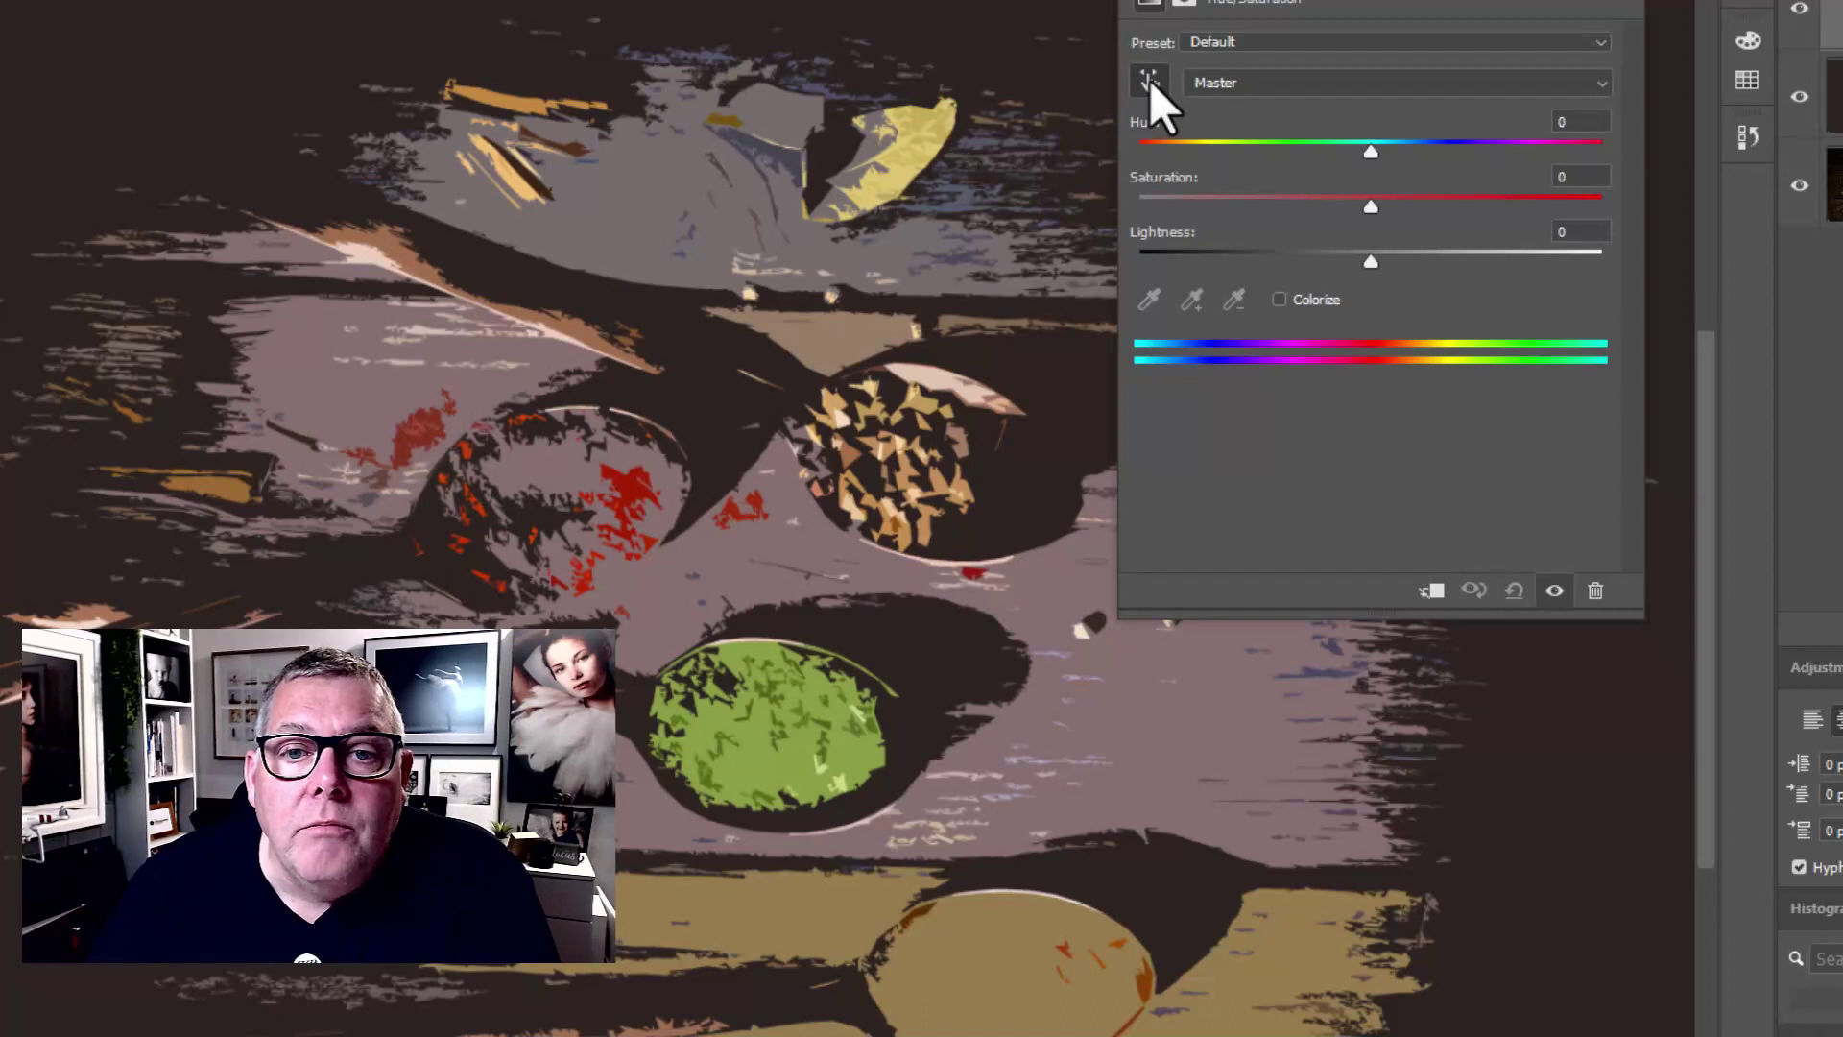
{"action": "left_click", "coordinate": [1151, 81]}
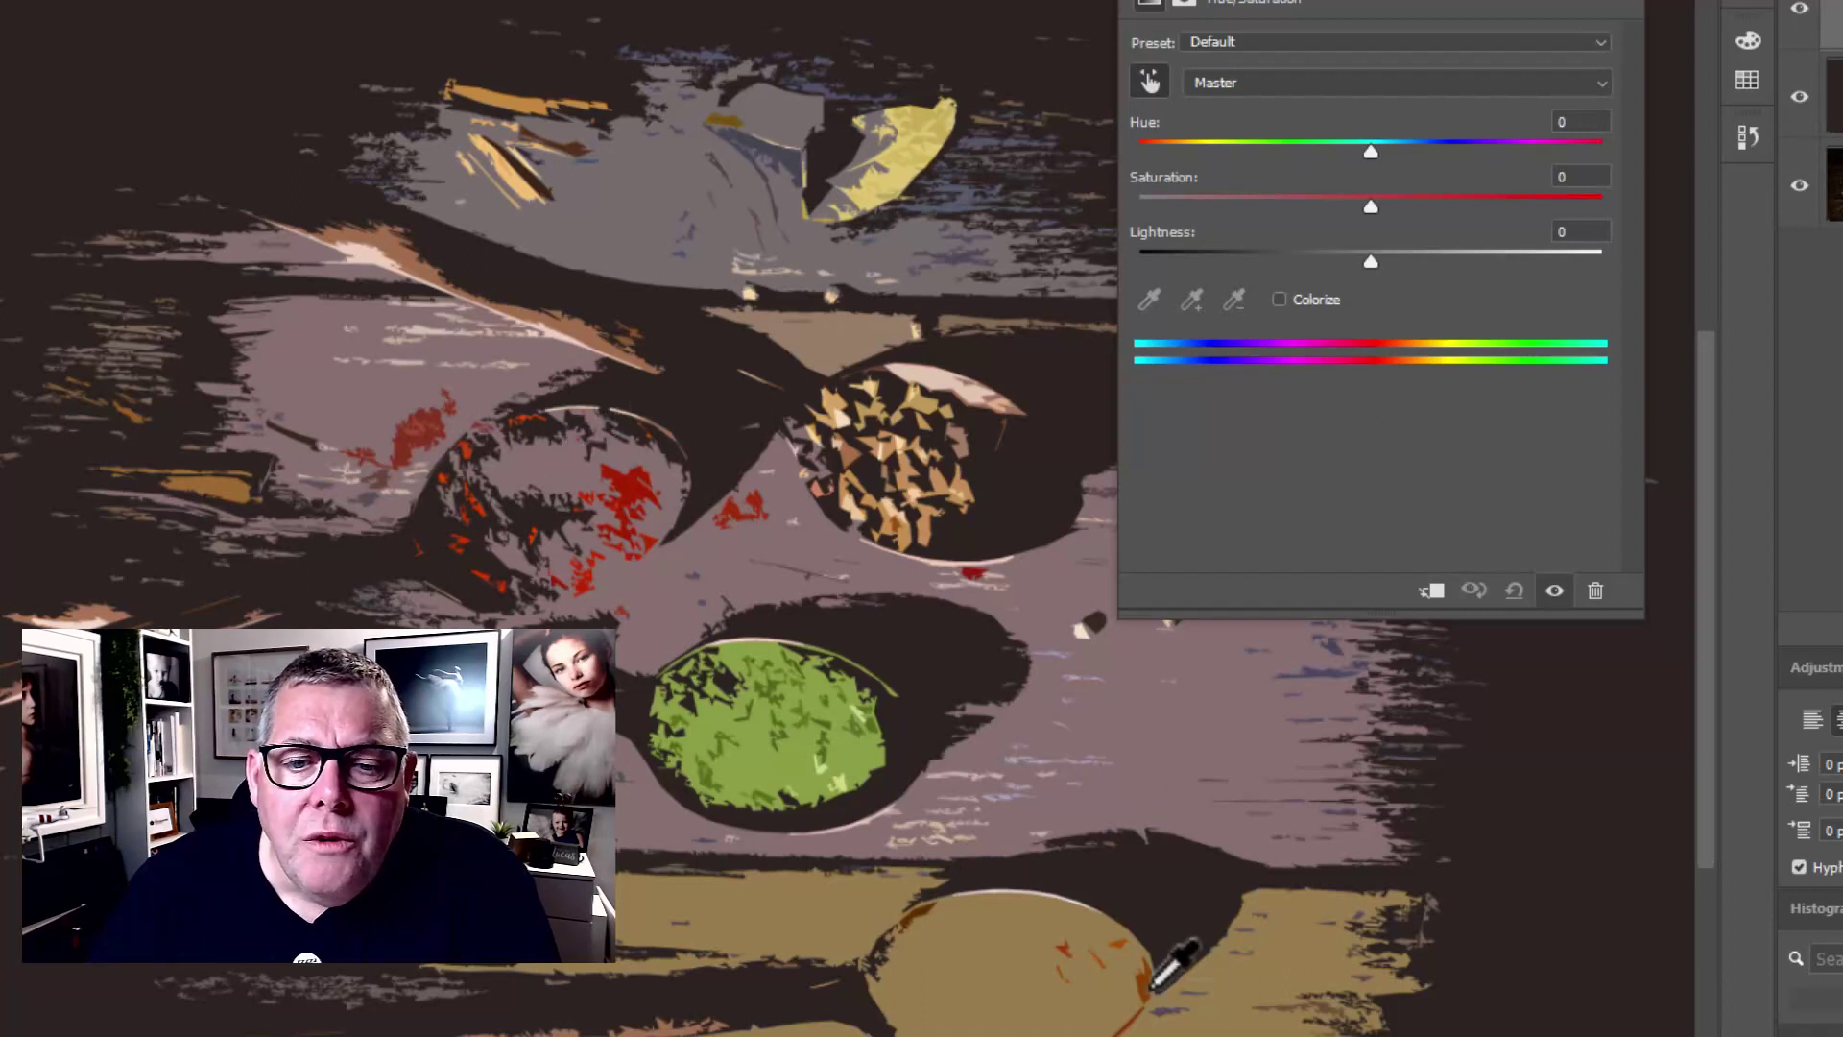
Sample the orange bowl and push the Yellows saturation up to +100.
{"action": "left_click", "coordinate": [1010, 951]}
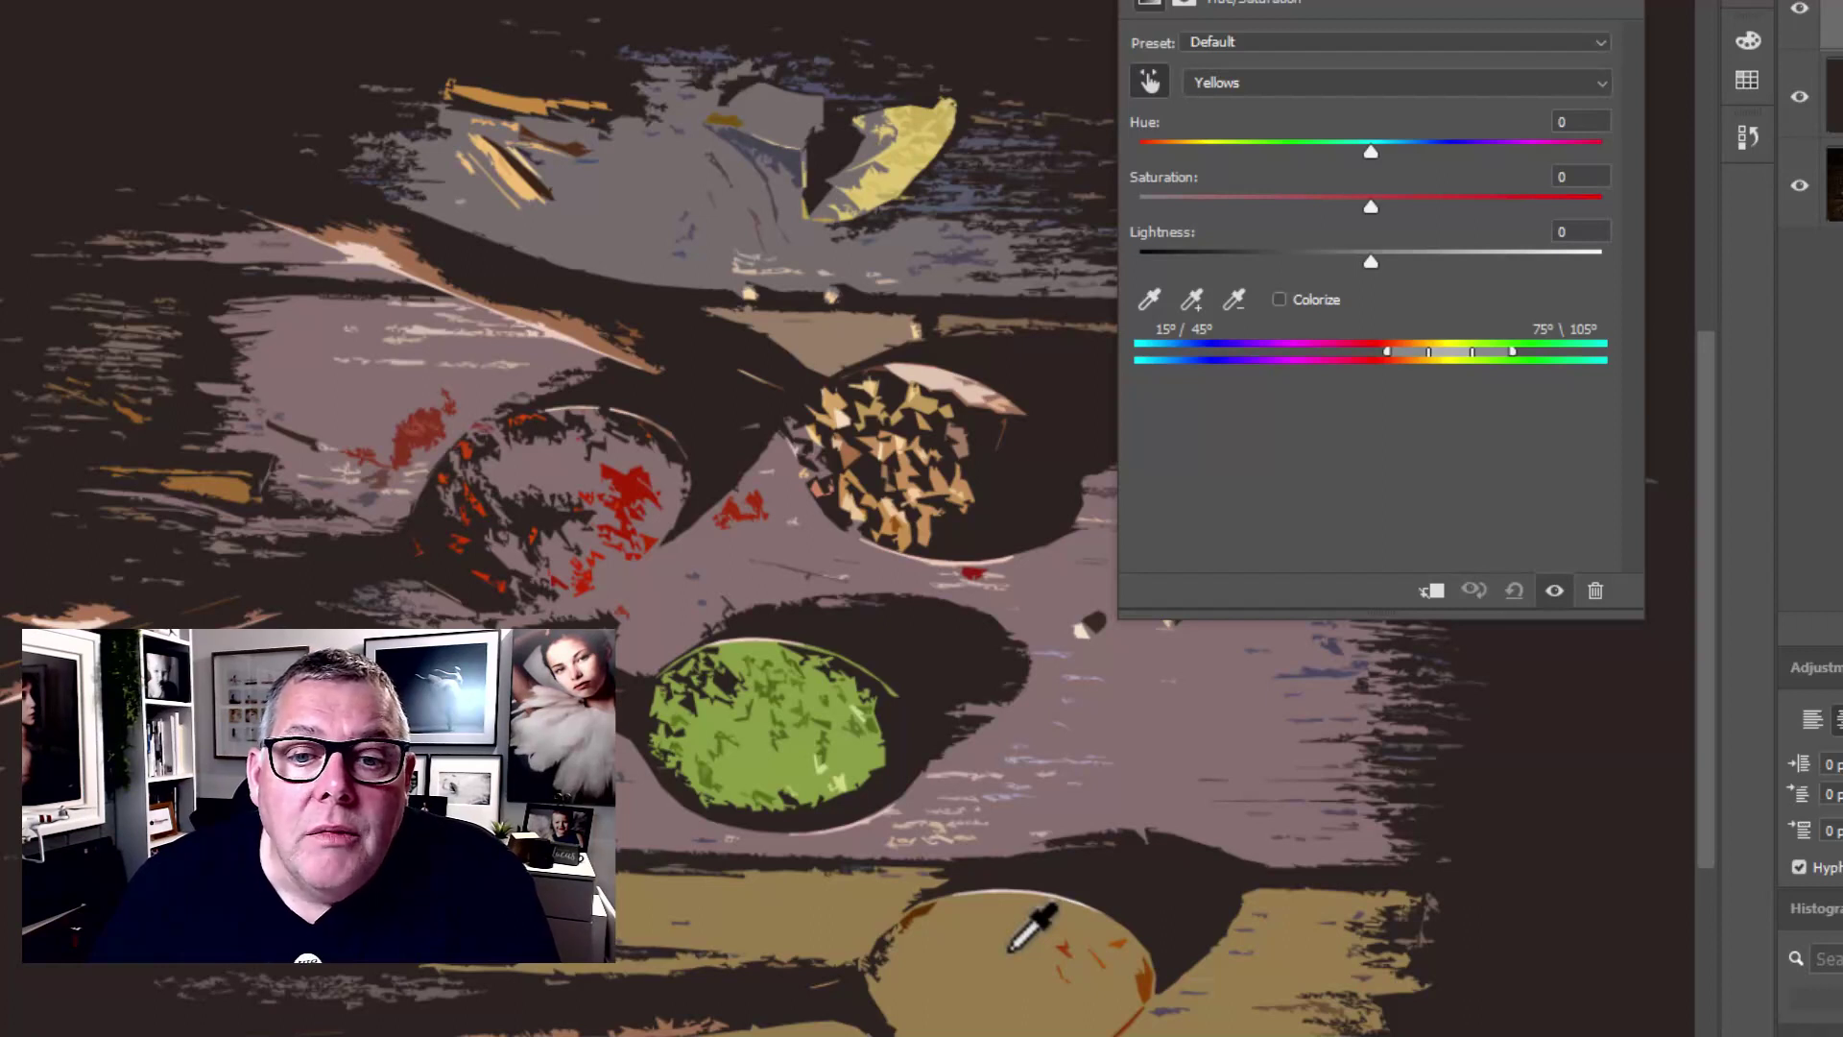
{"action": "mouse_move", "coordinate": [1011, 948]}
{"action": "left_mouse_down"}
{"action": "mouse_move", "coordinate": [1107, 947]}
{"action": "mouse_move", "coordinate": [1032, 928]}
{"action": "left_mouse_up"}
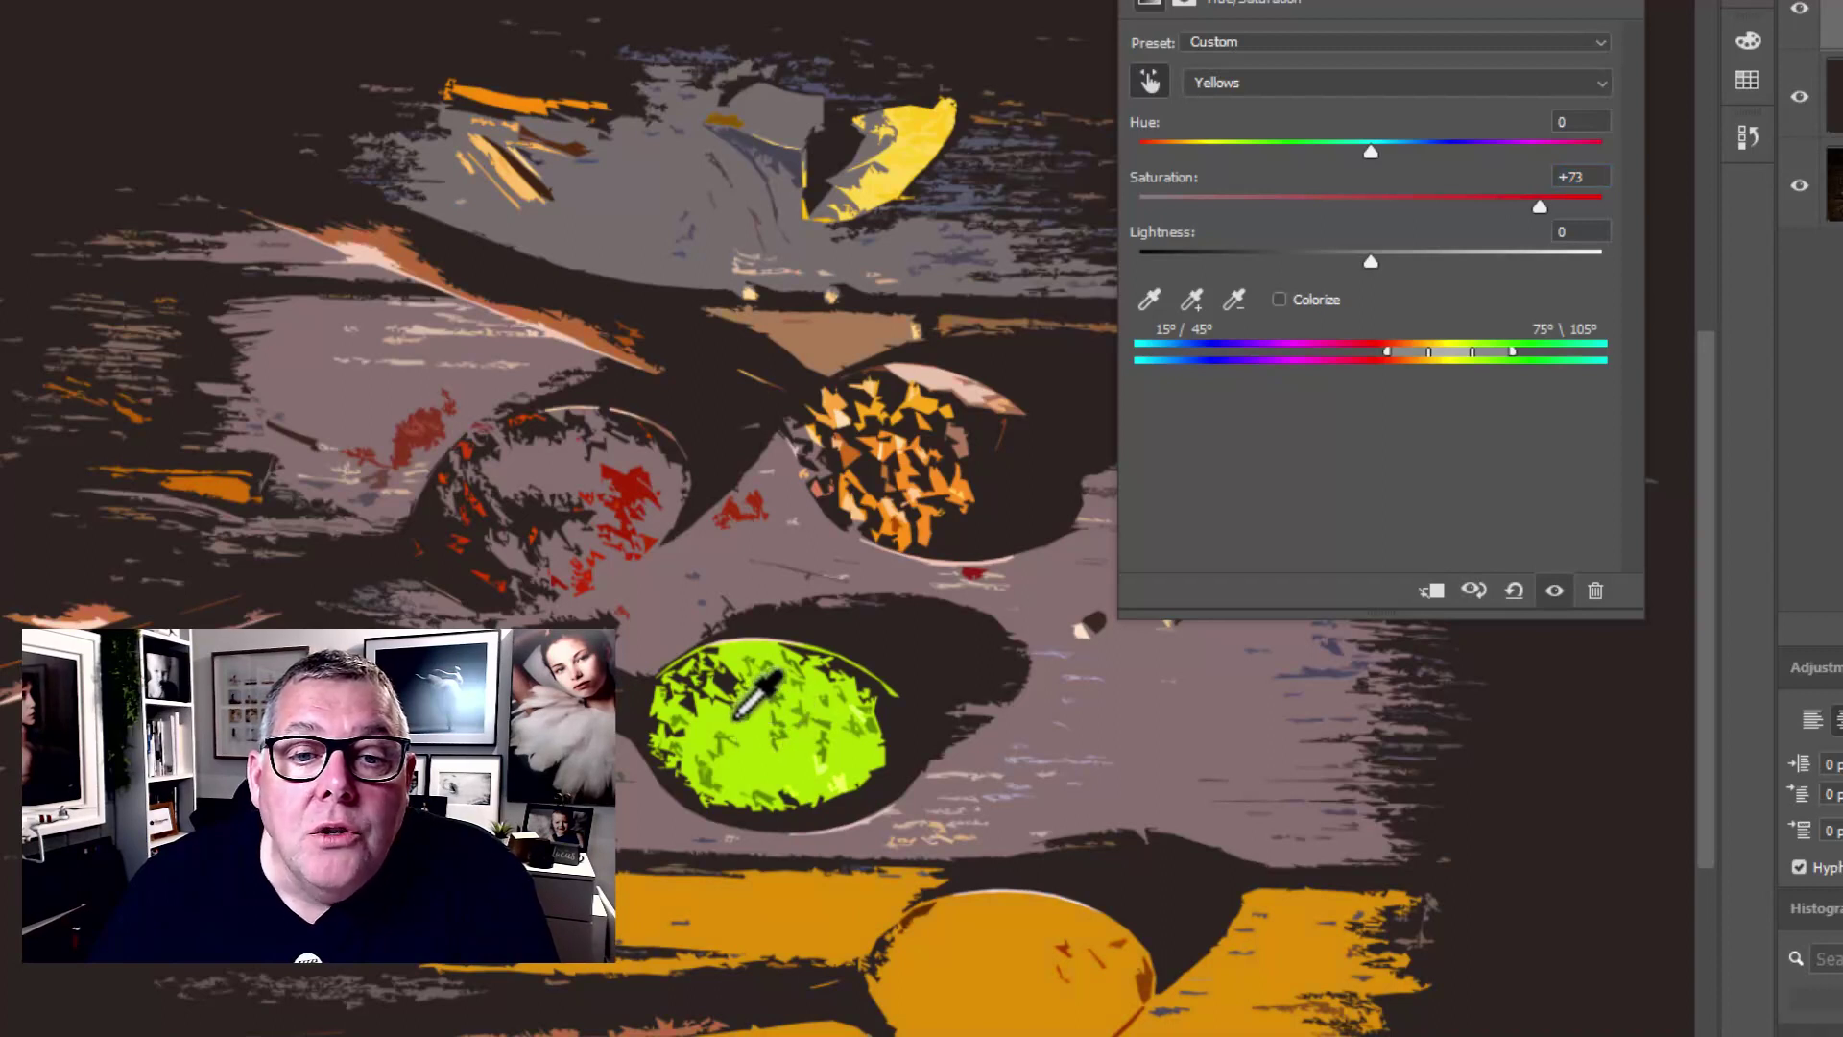
{"action": "left_click_drag", "start_coordinate": [739, 712], "coordinate": [796, 691]}
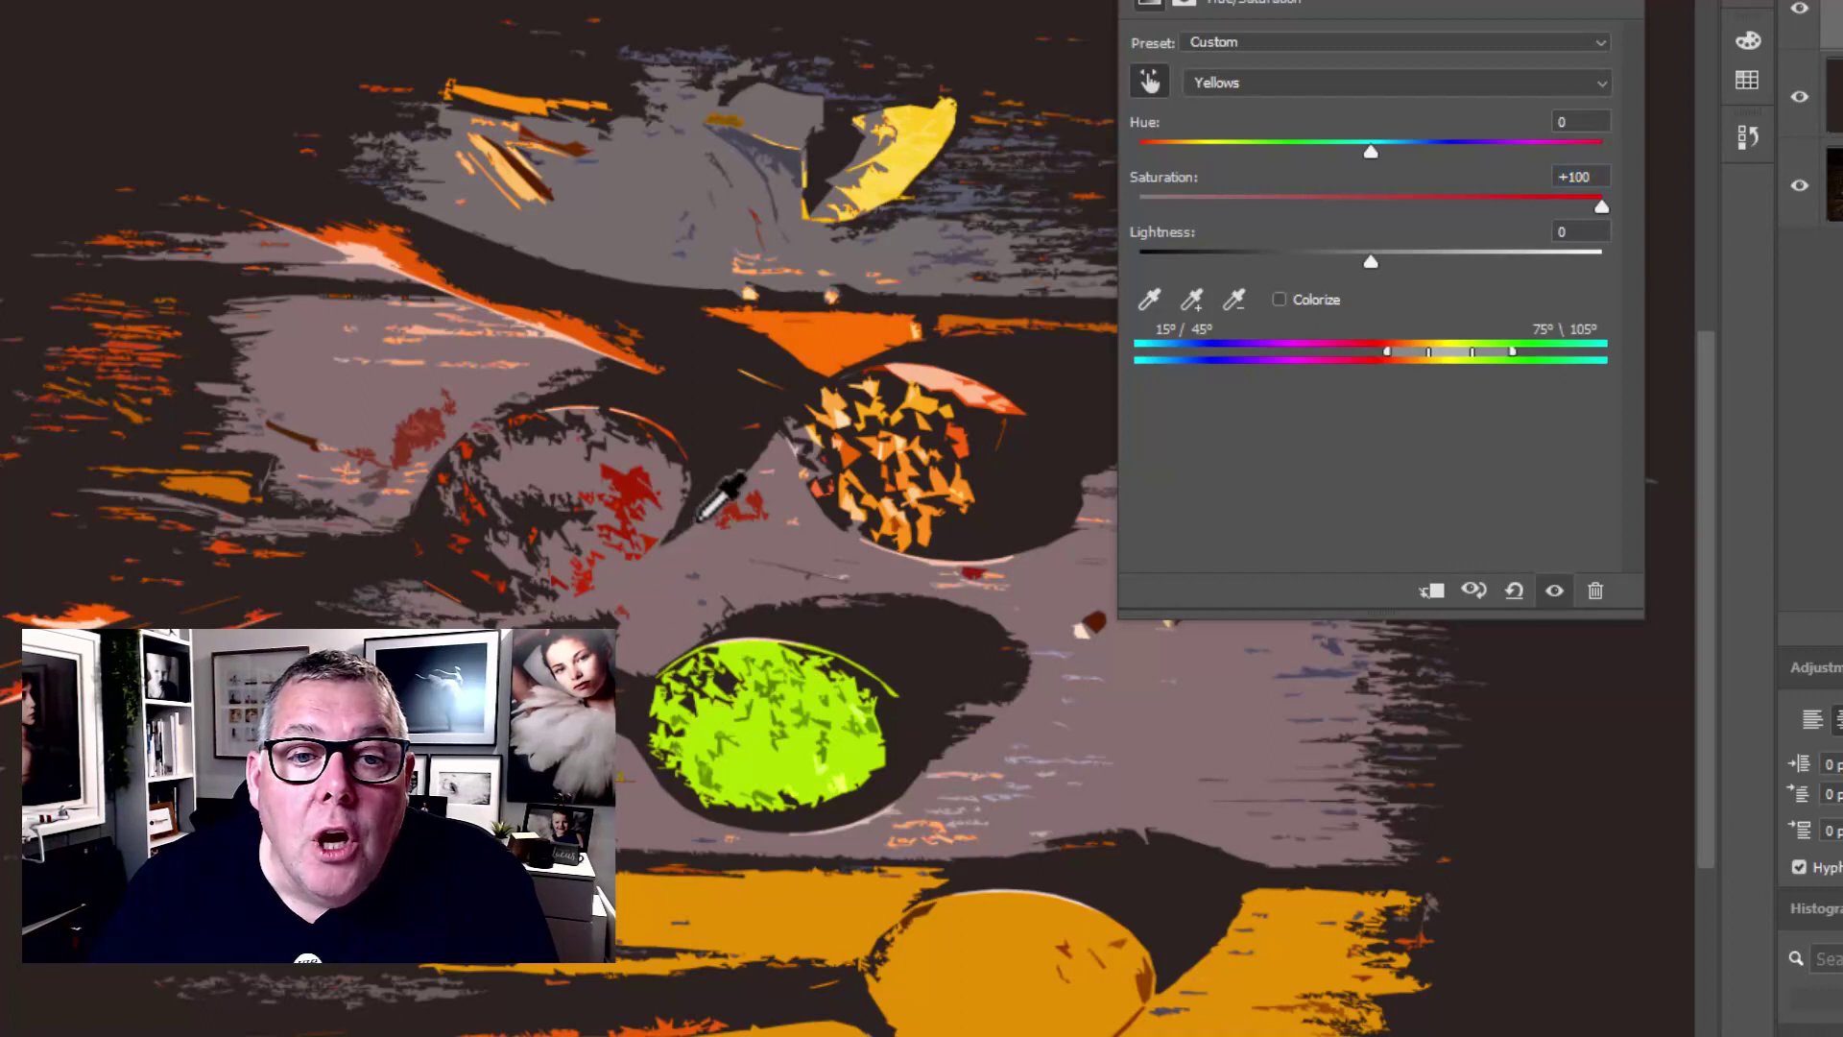
Raise the Reds saturation to +16 and shift the Reds hue to -12.
{"action": "left_click", "coordinate": [631, 482]}
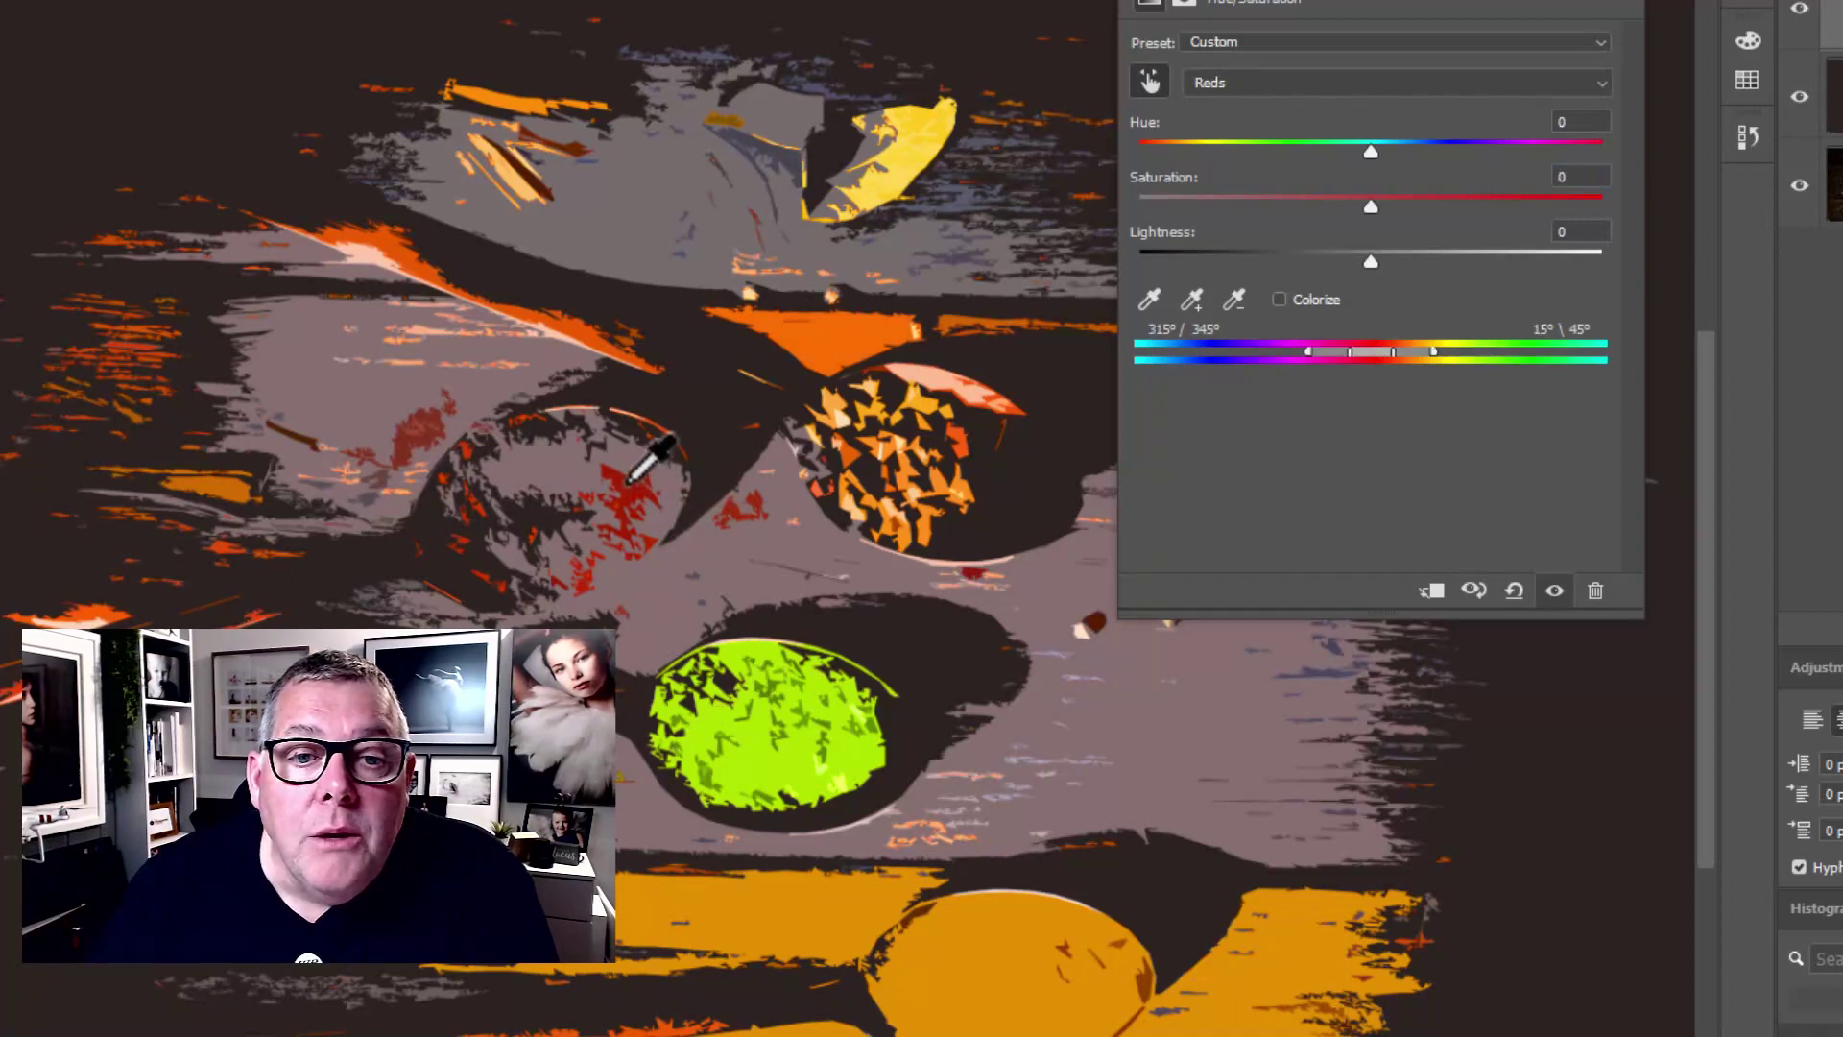
{"action": "left_click_drag", "start_coordinate": [631, 482], "coordinate": [653, 477]}
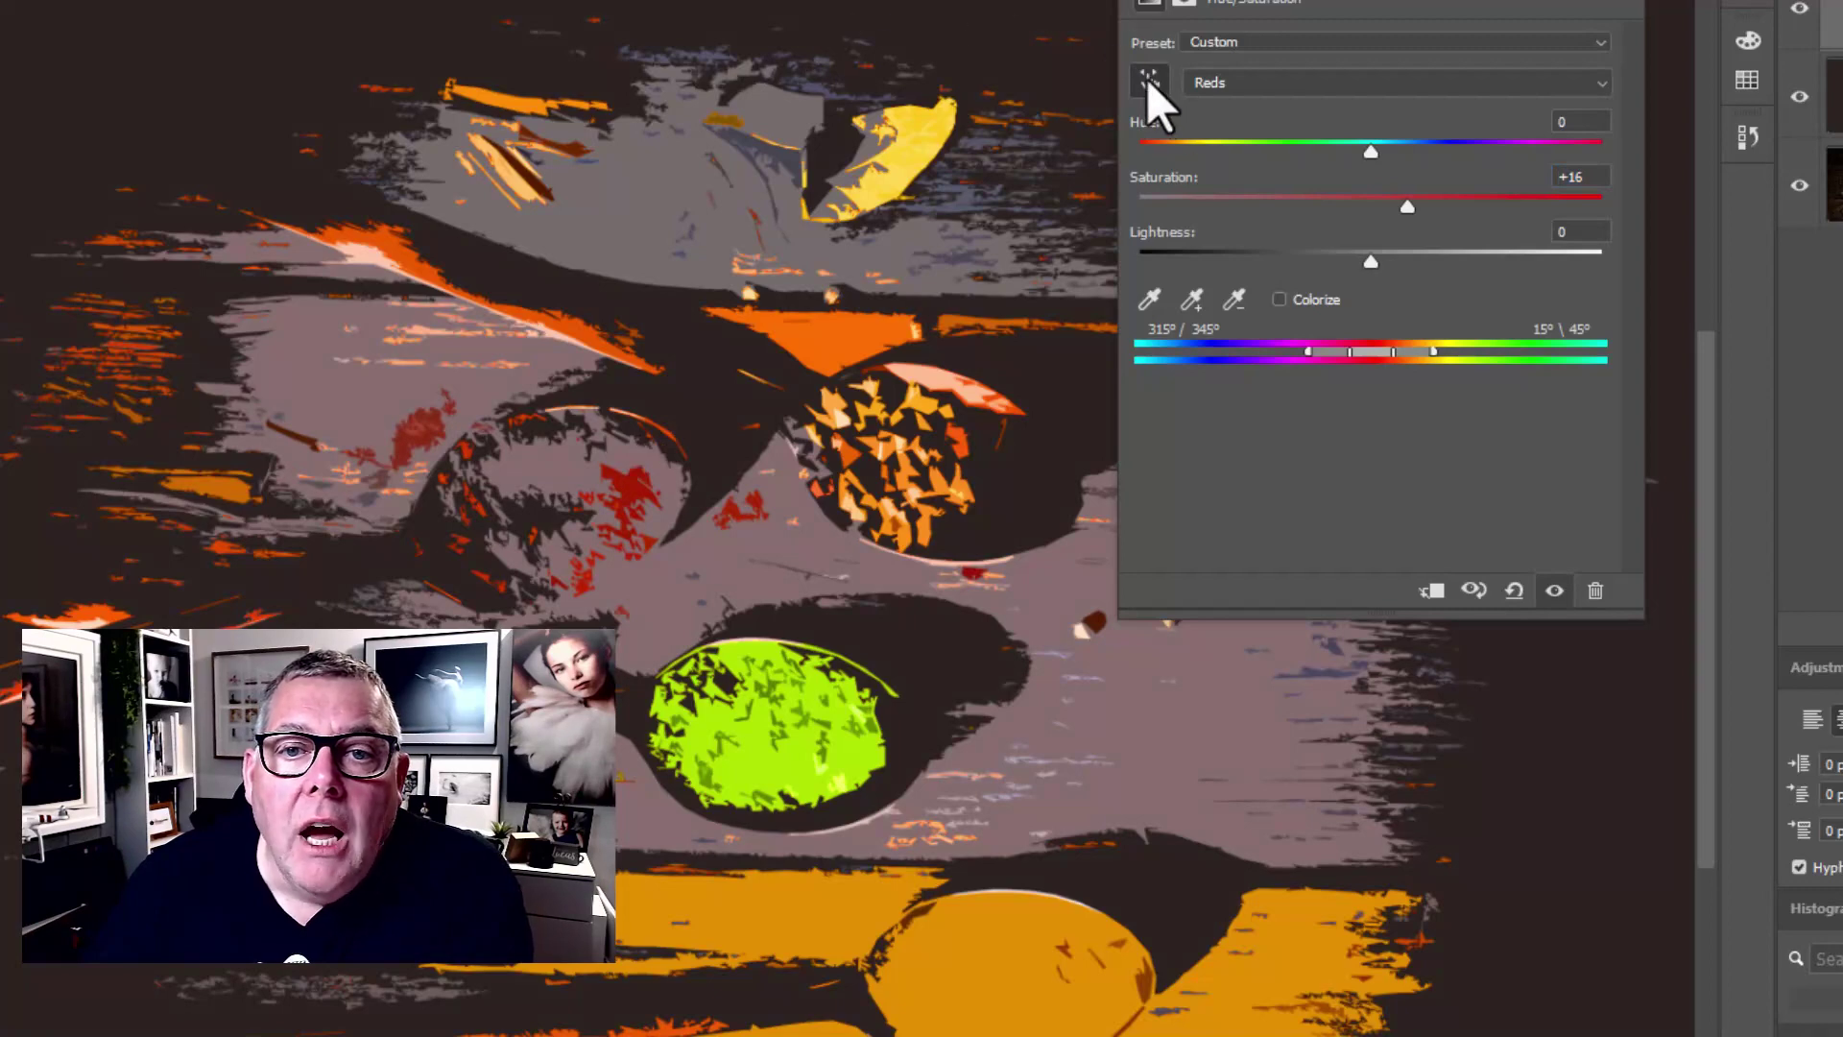
{"action": "left_click", "coordinate": [1116, 666]}
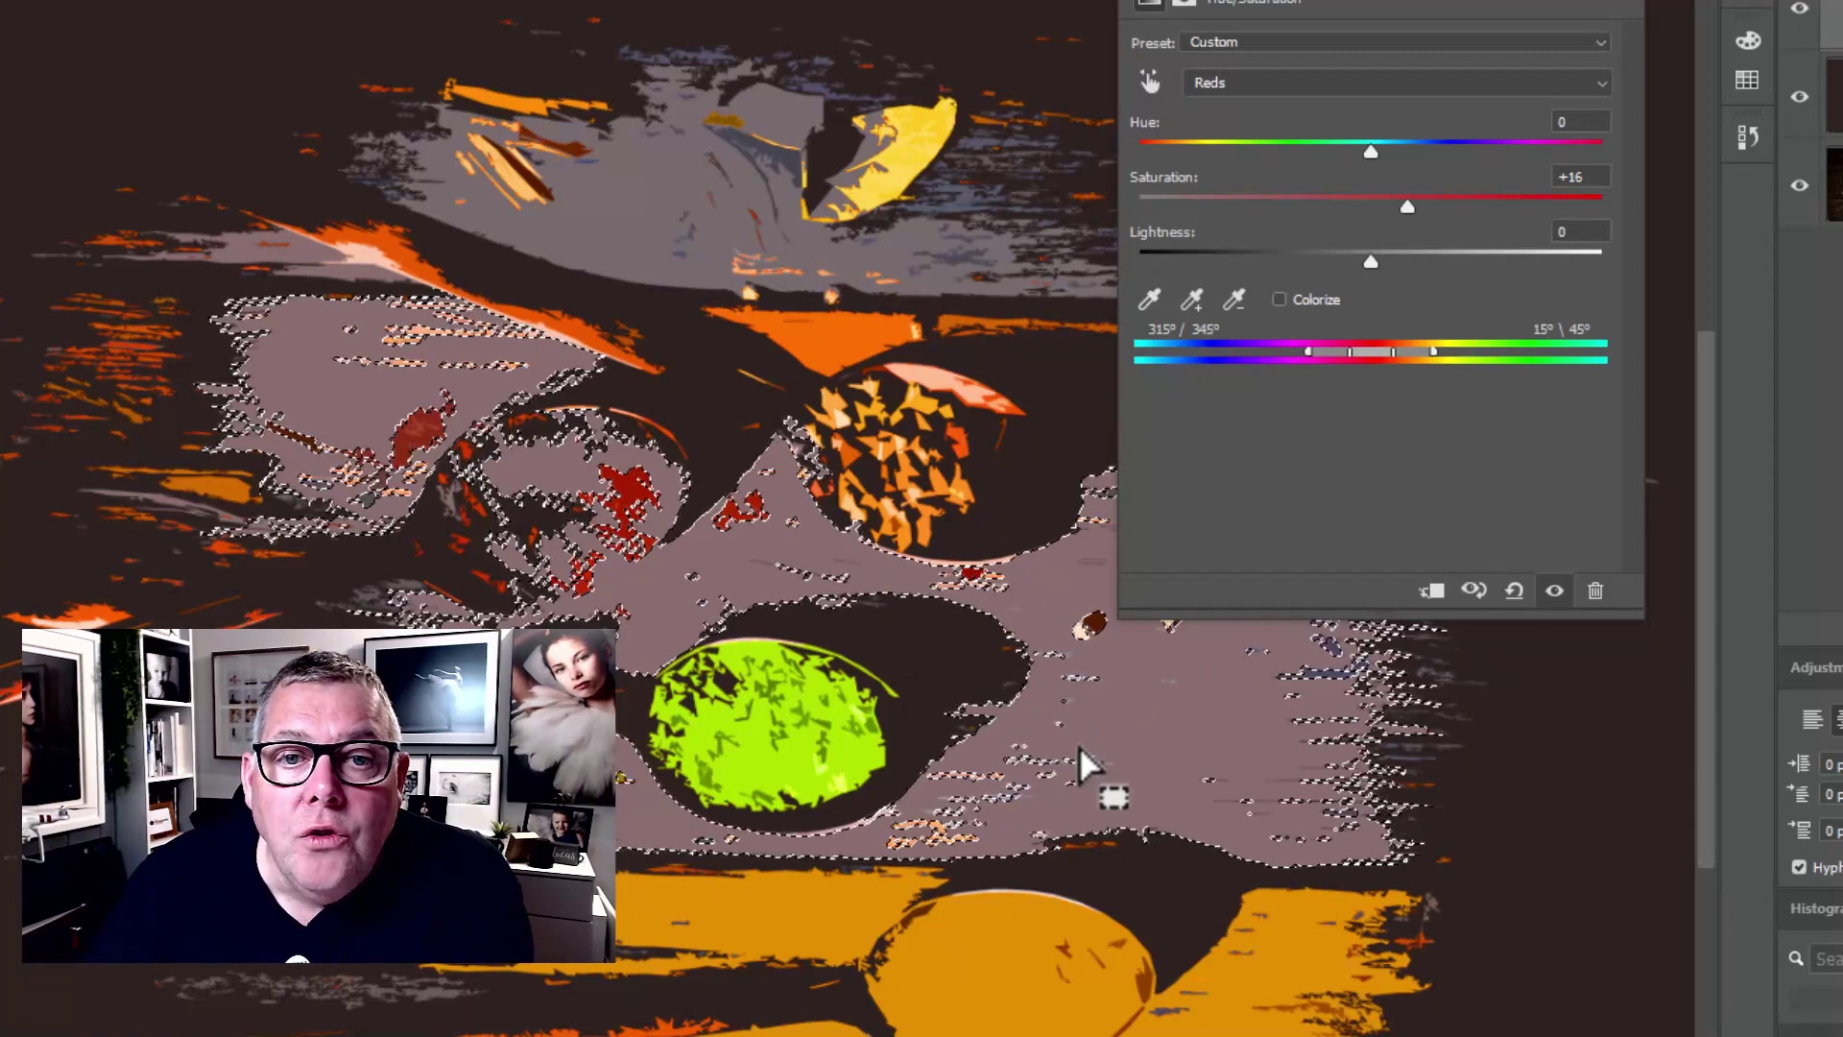
{"action": "left_click", "coordinate": [650, 213]}
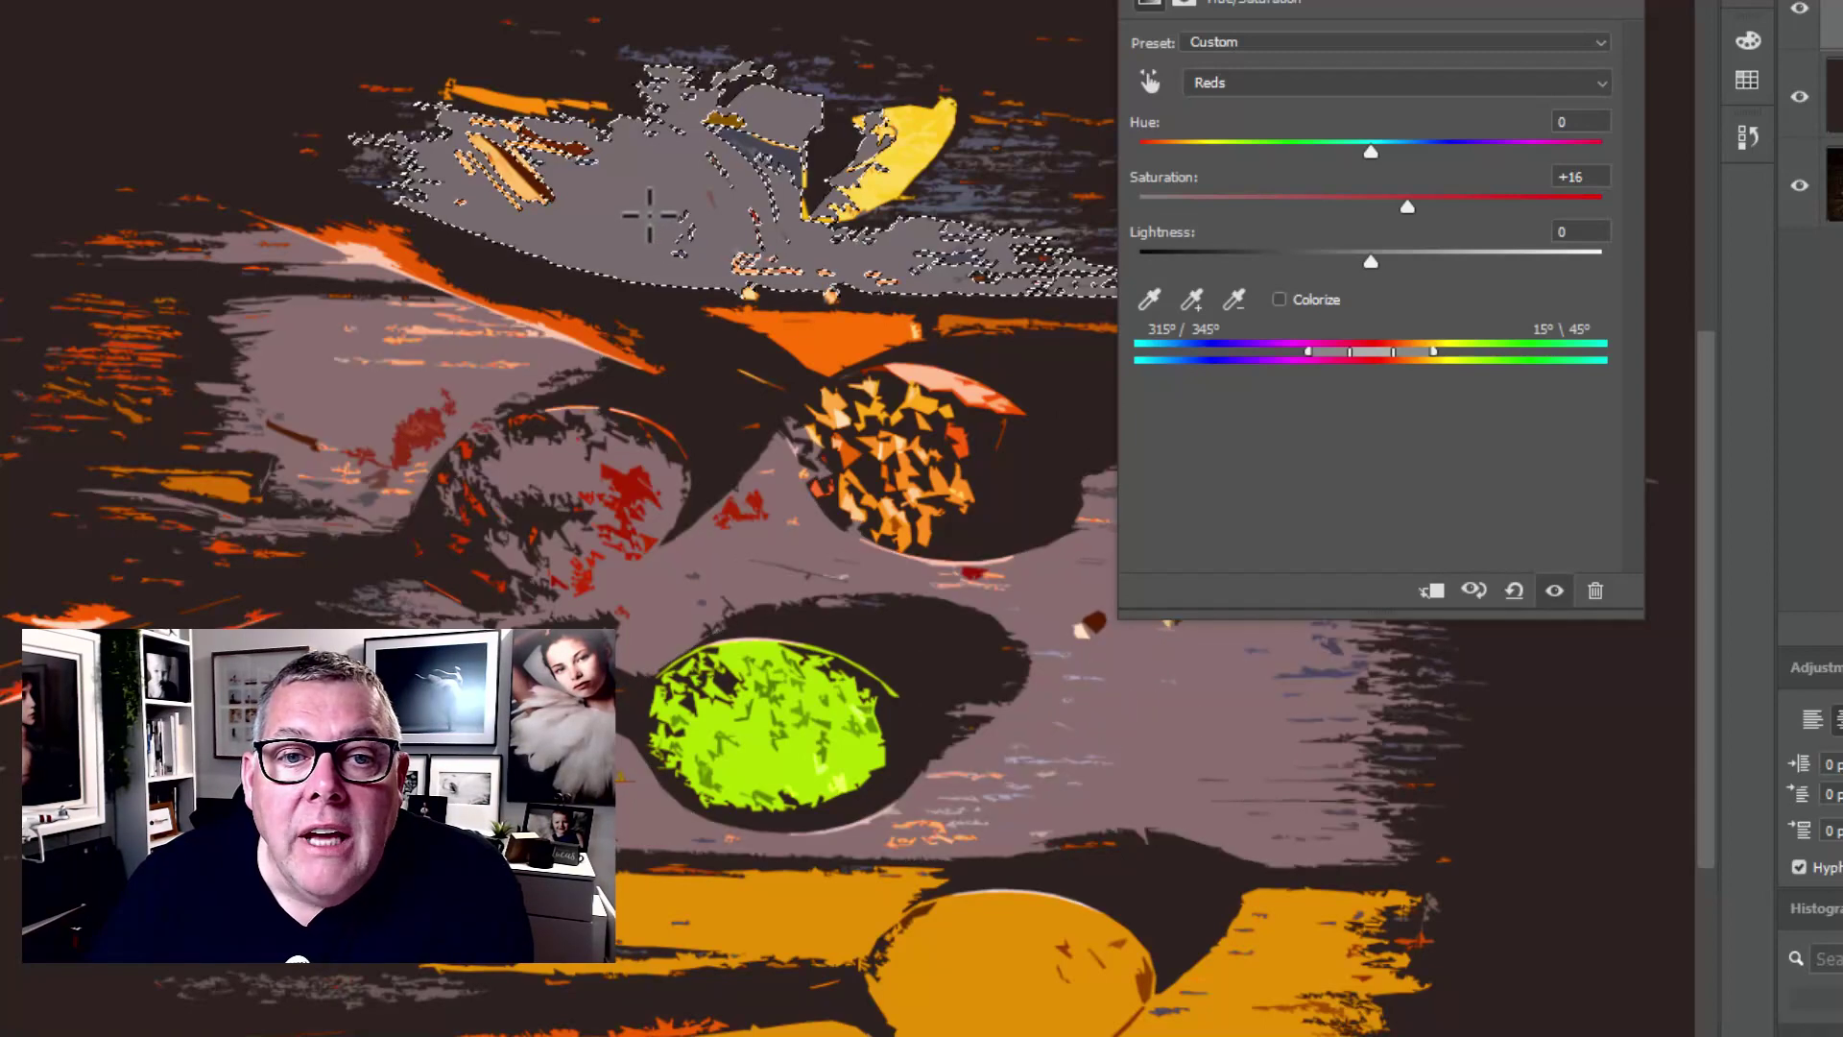
{"action": "left_click", "coordinate": [1020, 927]}
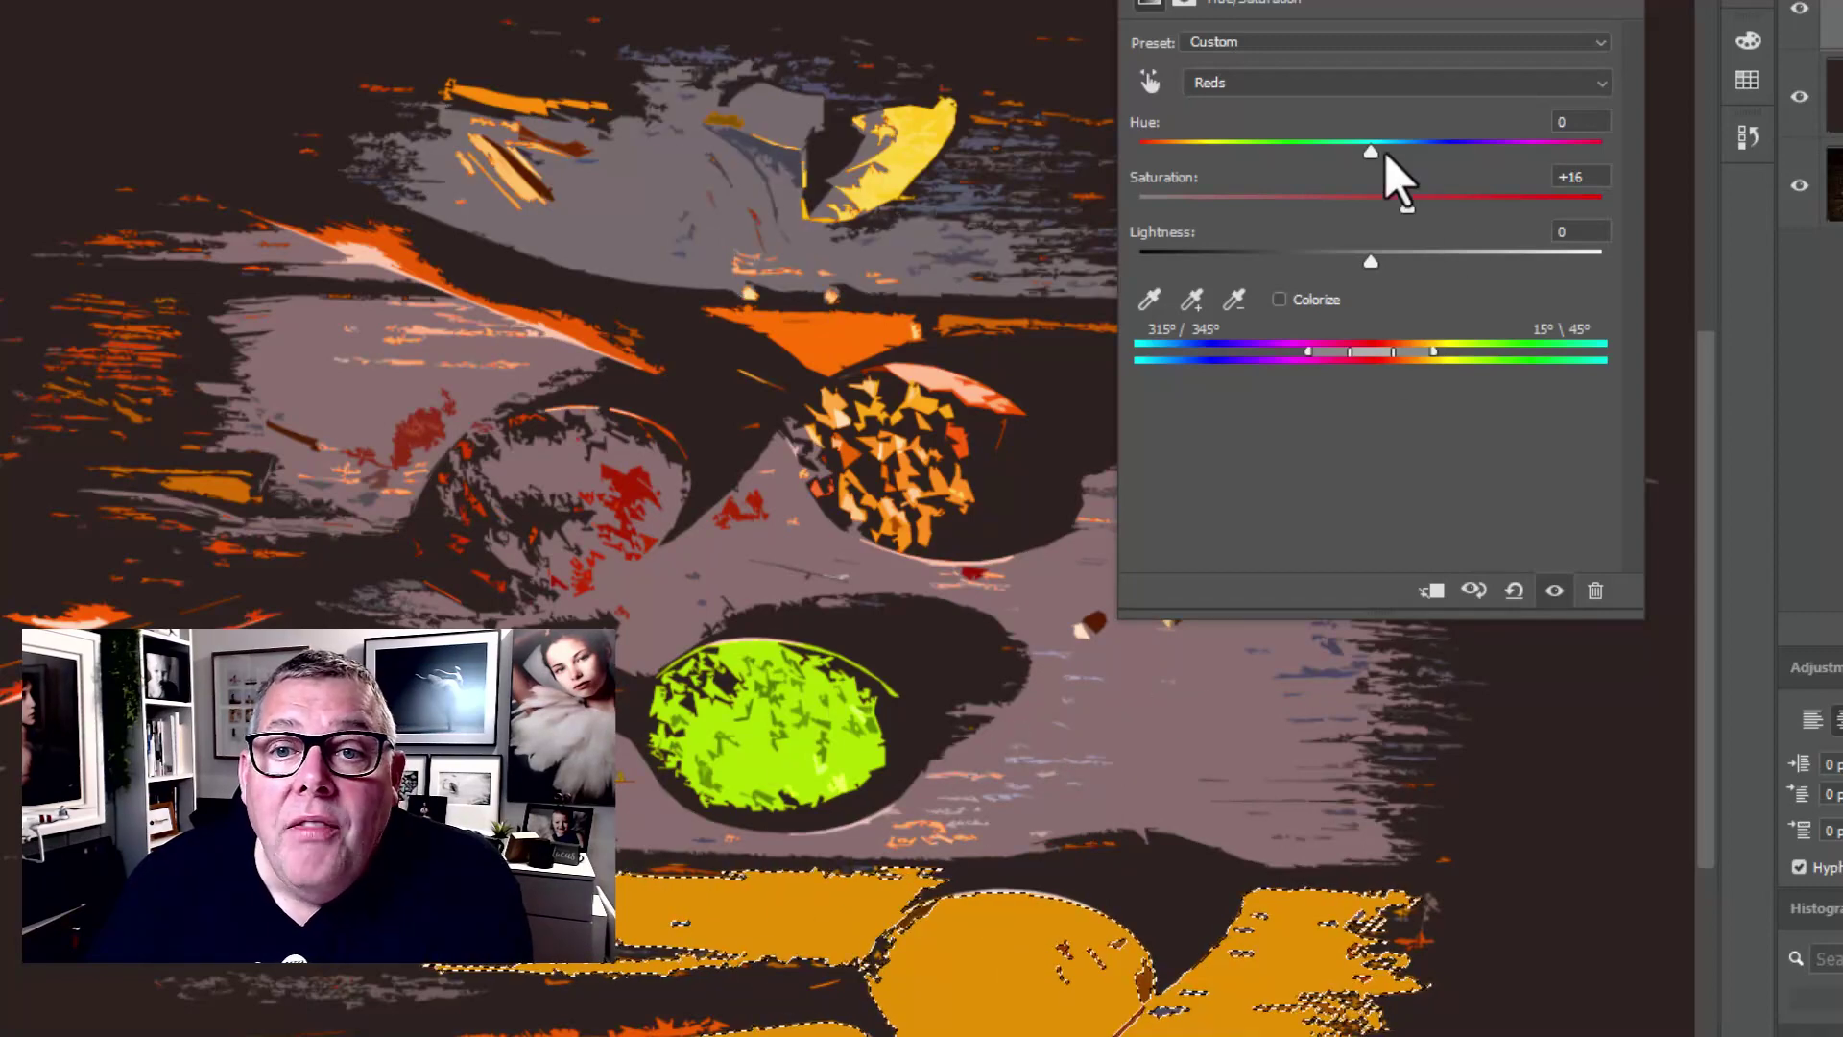
{"action": "mouse_move", "coordinate": [1373, 148]}
{"action": "left_mouse_down"}
{"action": "mouse_move", "coordinate": [1467, 156]}
{"action": "mouse_move", "coordinate": [1344, 152]}
{"action": "left_mouse_up"}
{"action": "left_click", "coordinate": [1061, 486]}
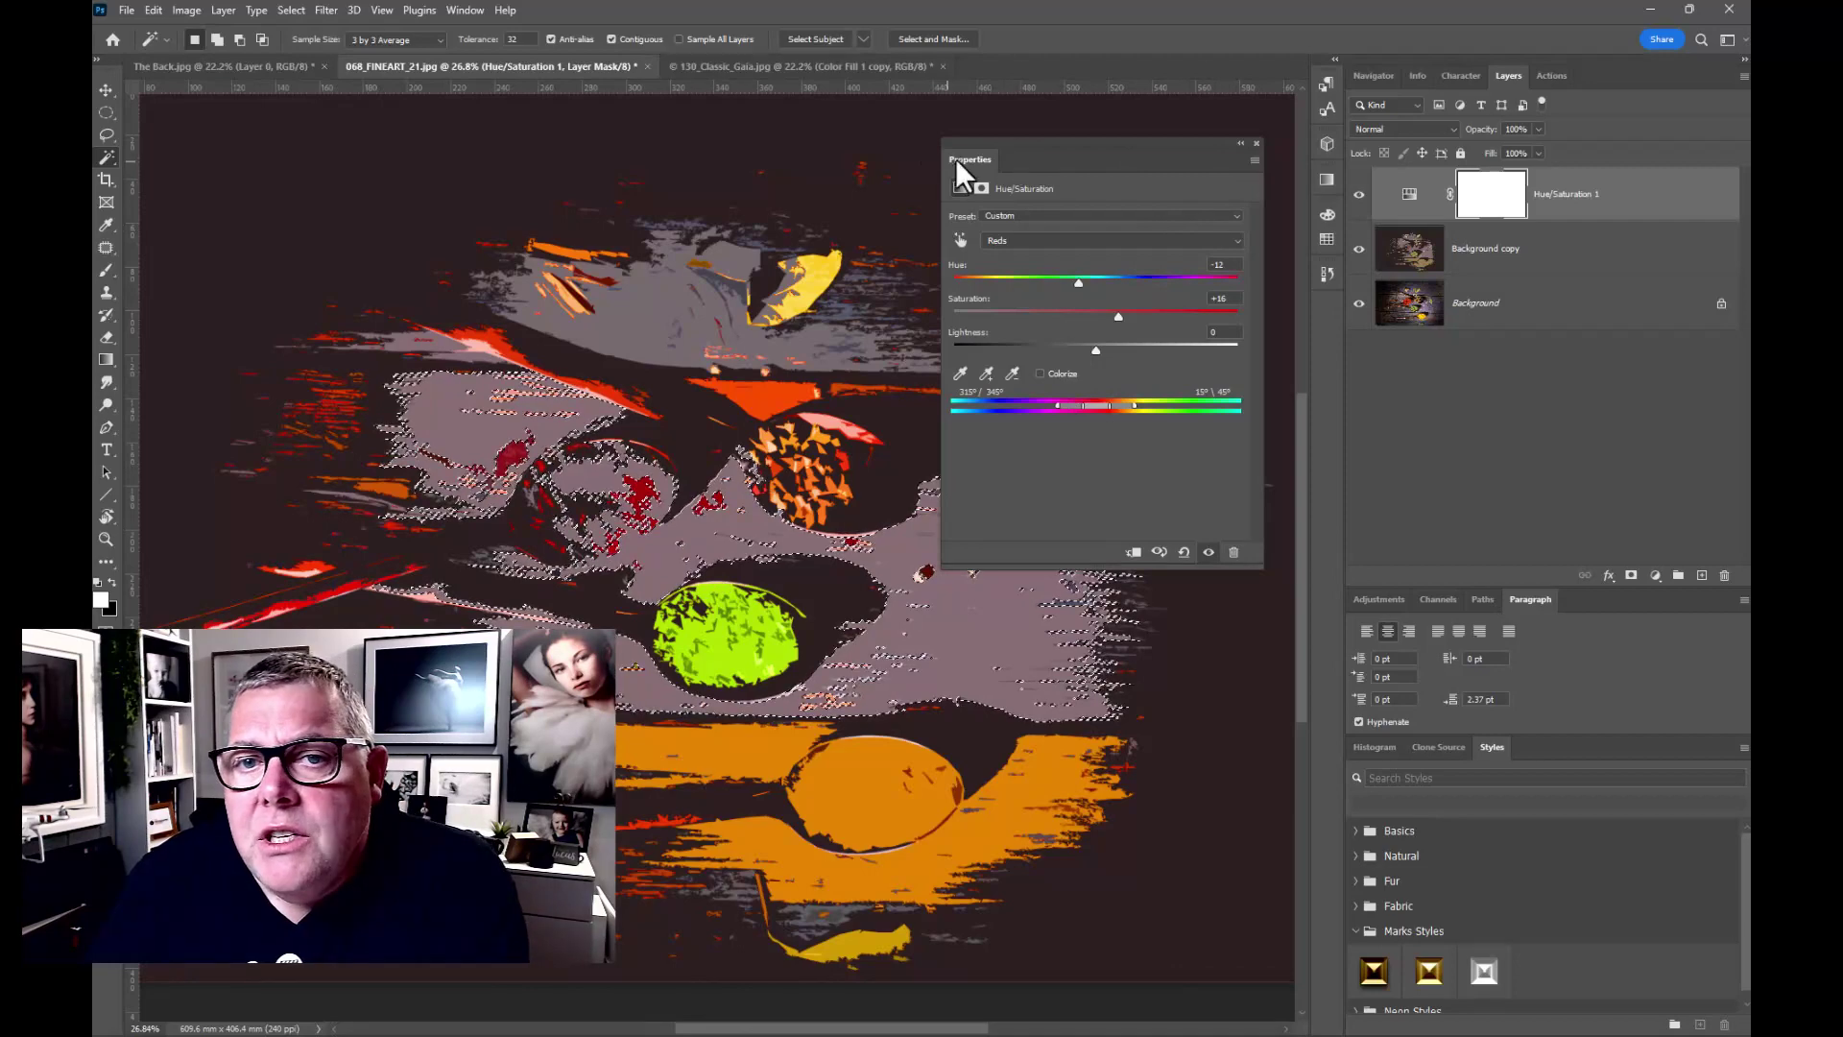
Dock the Properties panel, deselect, compare layers by toggling visibility, then select Background copy.
{"action": "left_click_drag", "start_coordinate": [954, 159], "coordinate": [1499, 603]}
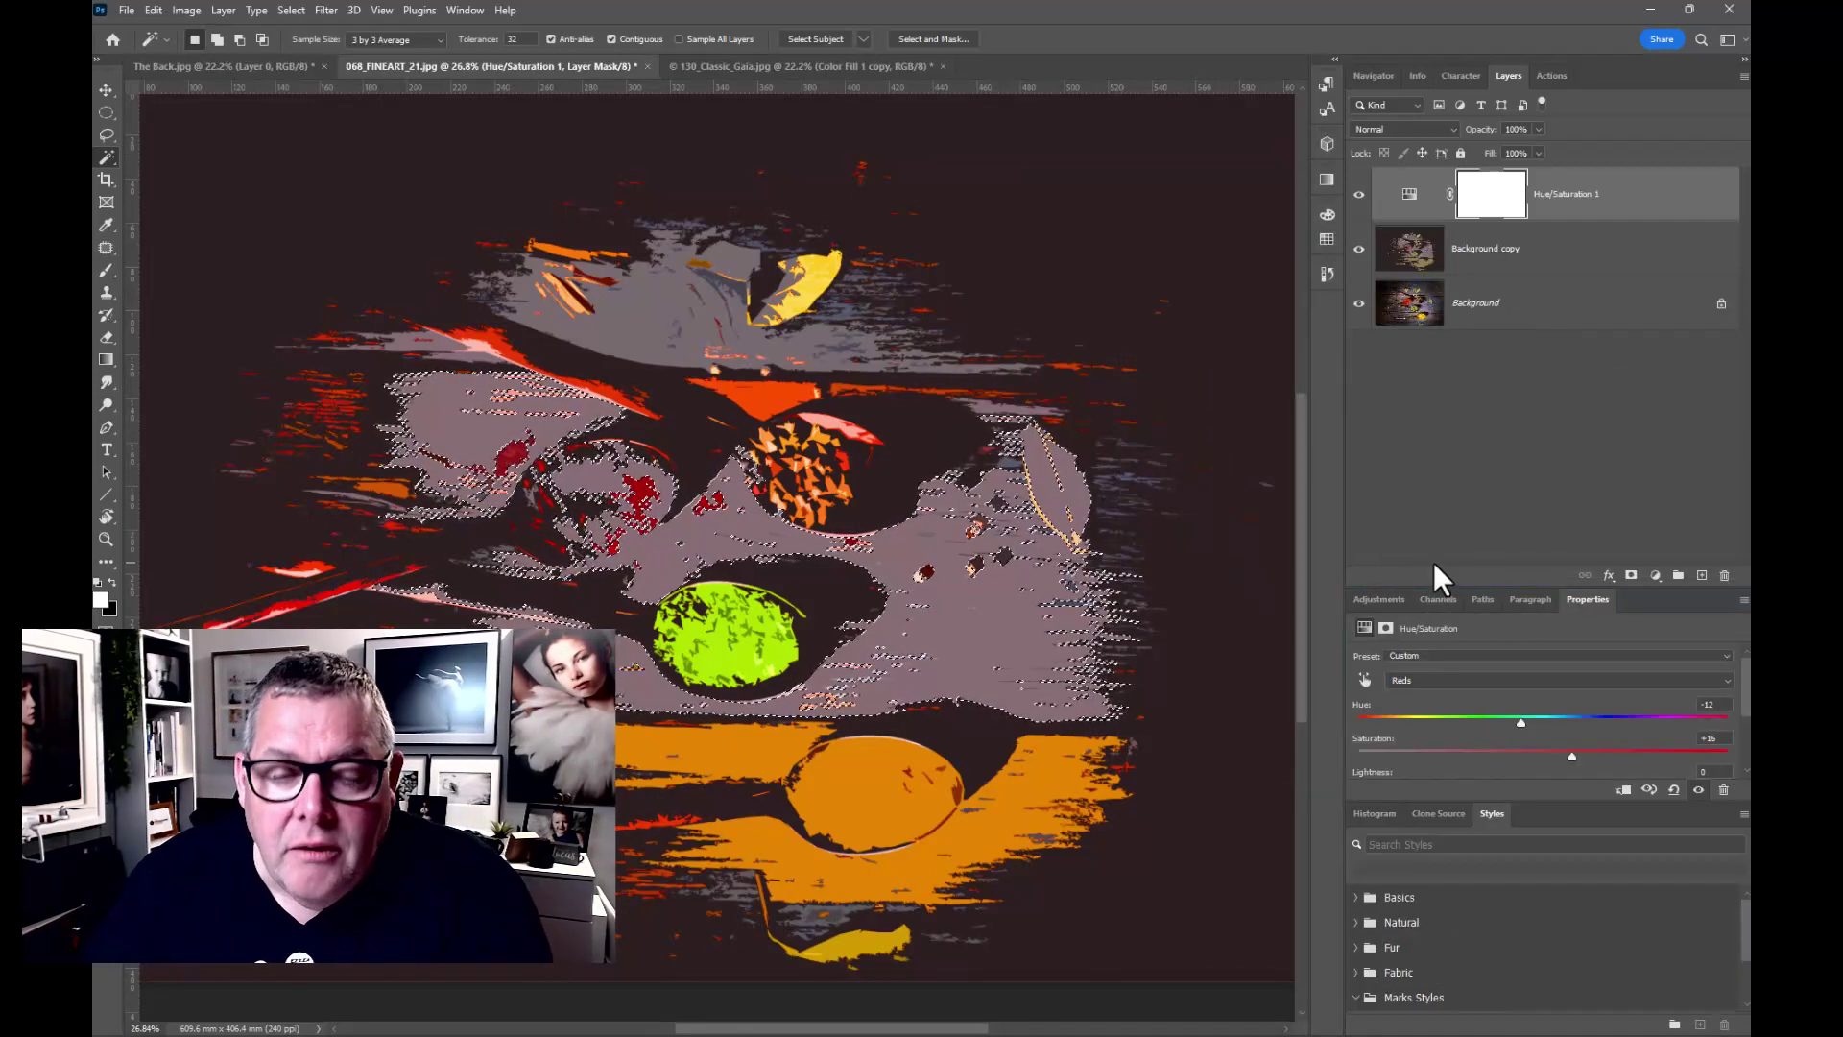
{"action": "key", "text": "ctrl+d"}
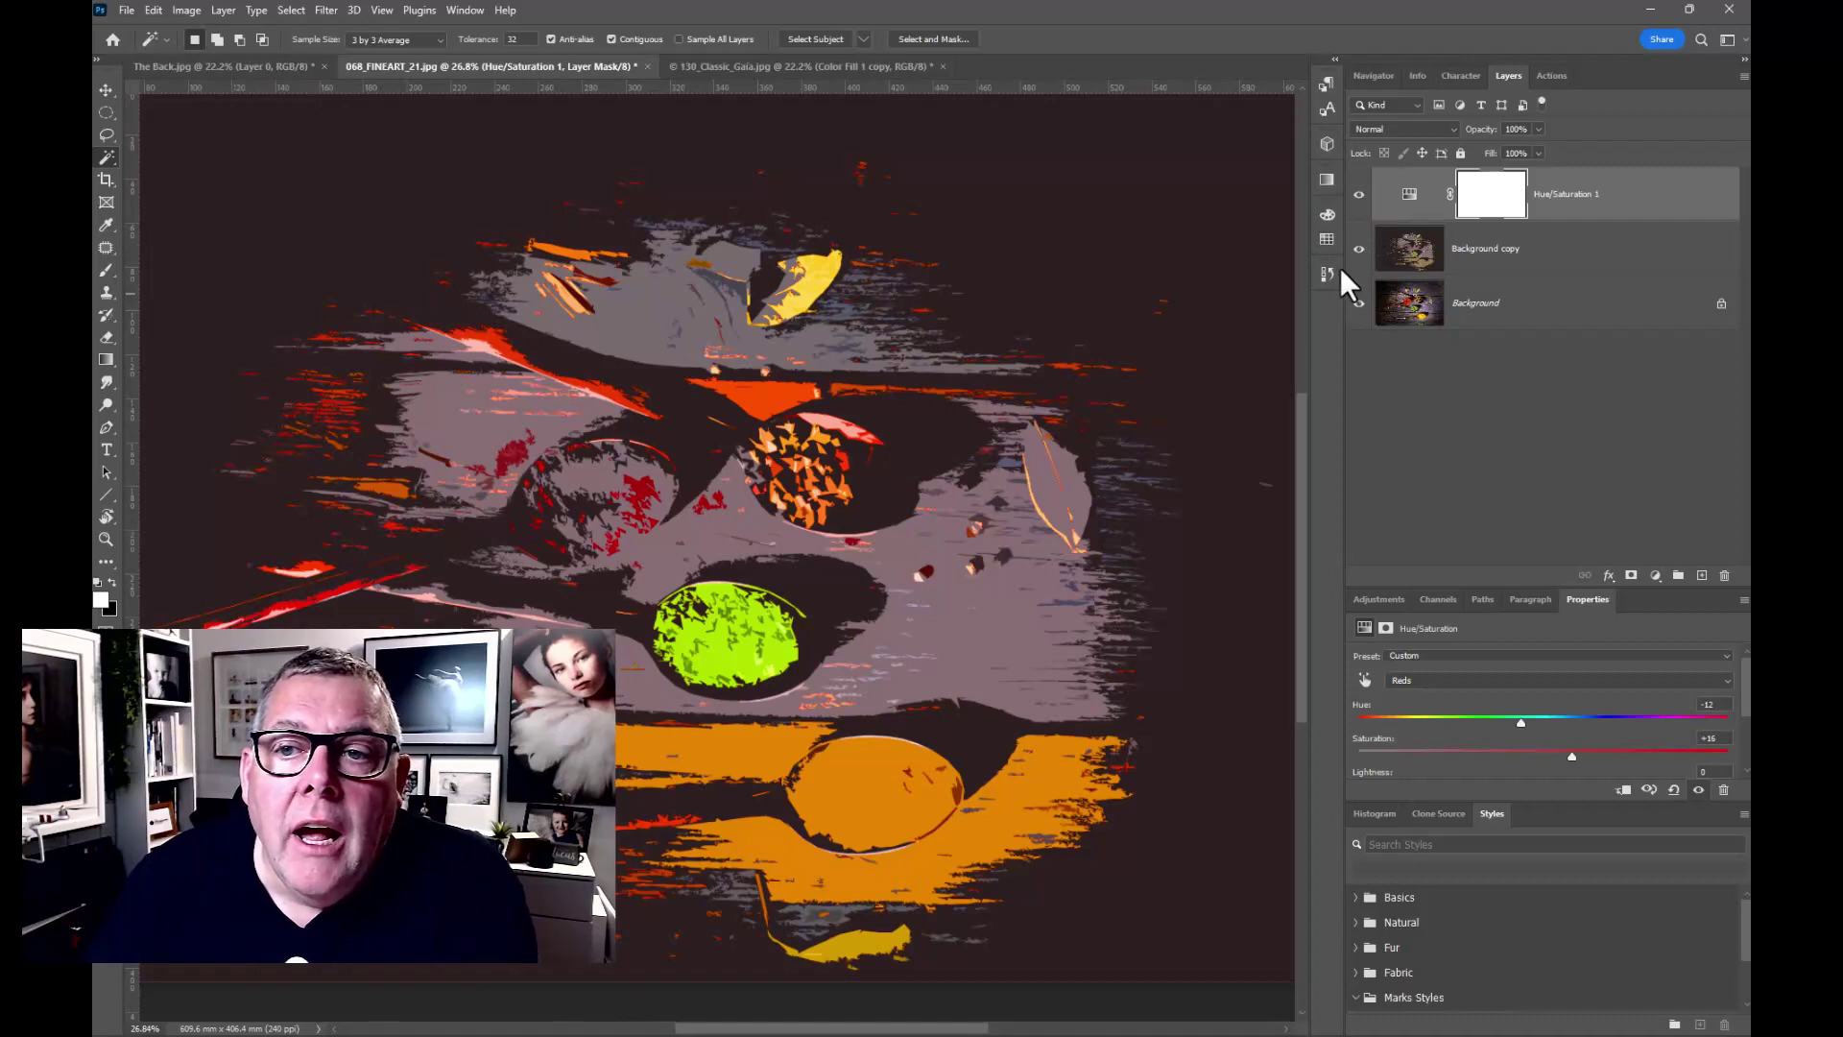
{"action": "left_click", "coordinate": [1358, 305], "text": "alt"}
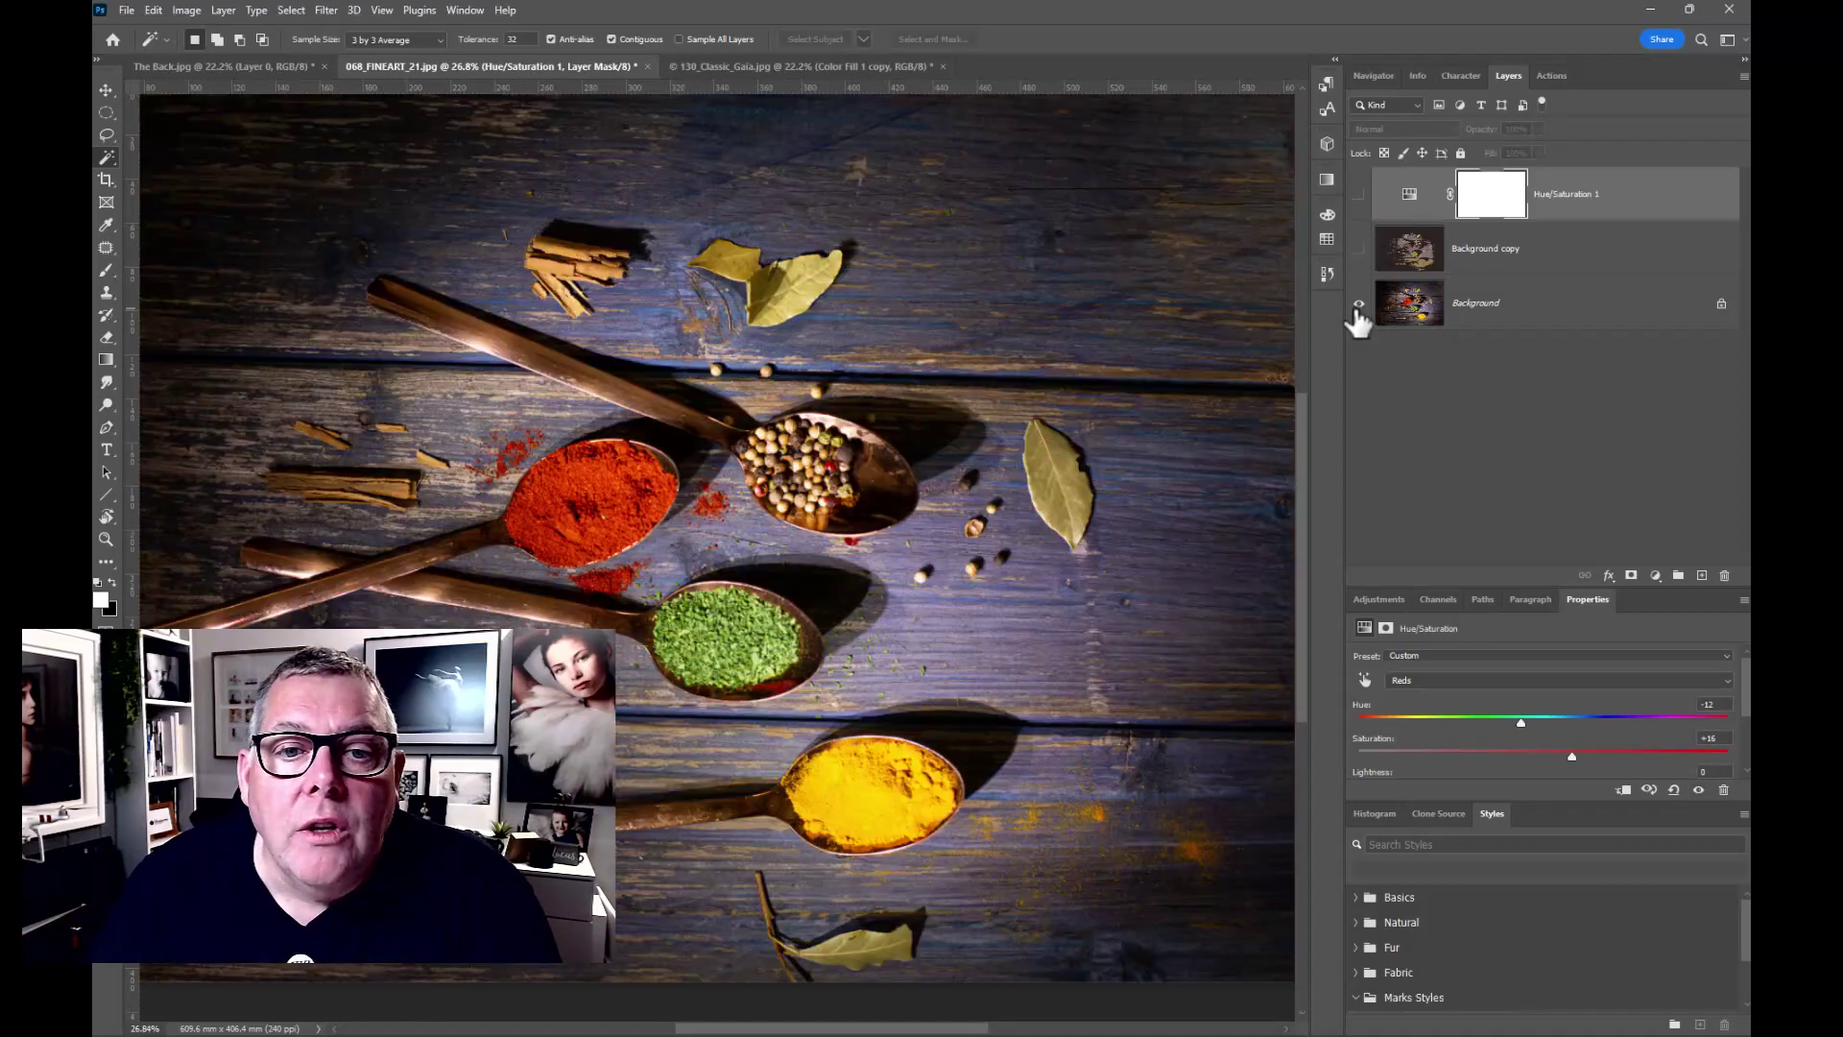
{"action": "left_click", "coordinate": [1360, 196]}
{"action": "left_click", "coordinate": [1360, 252]}
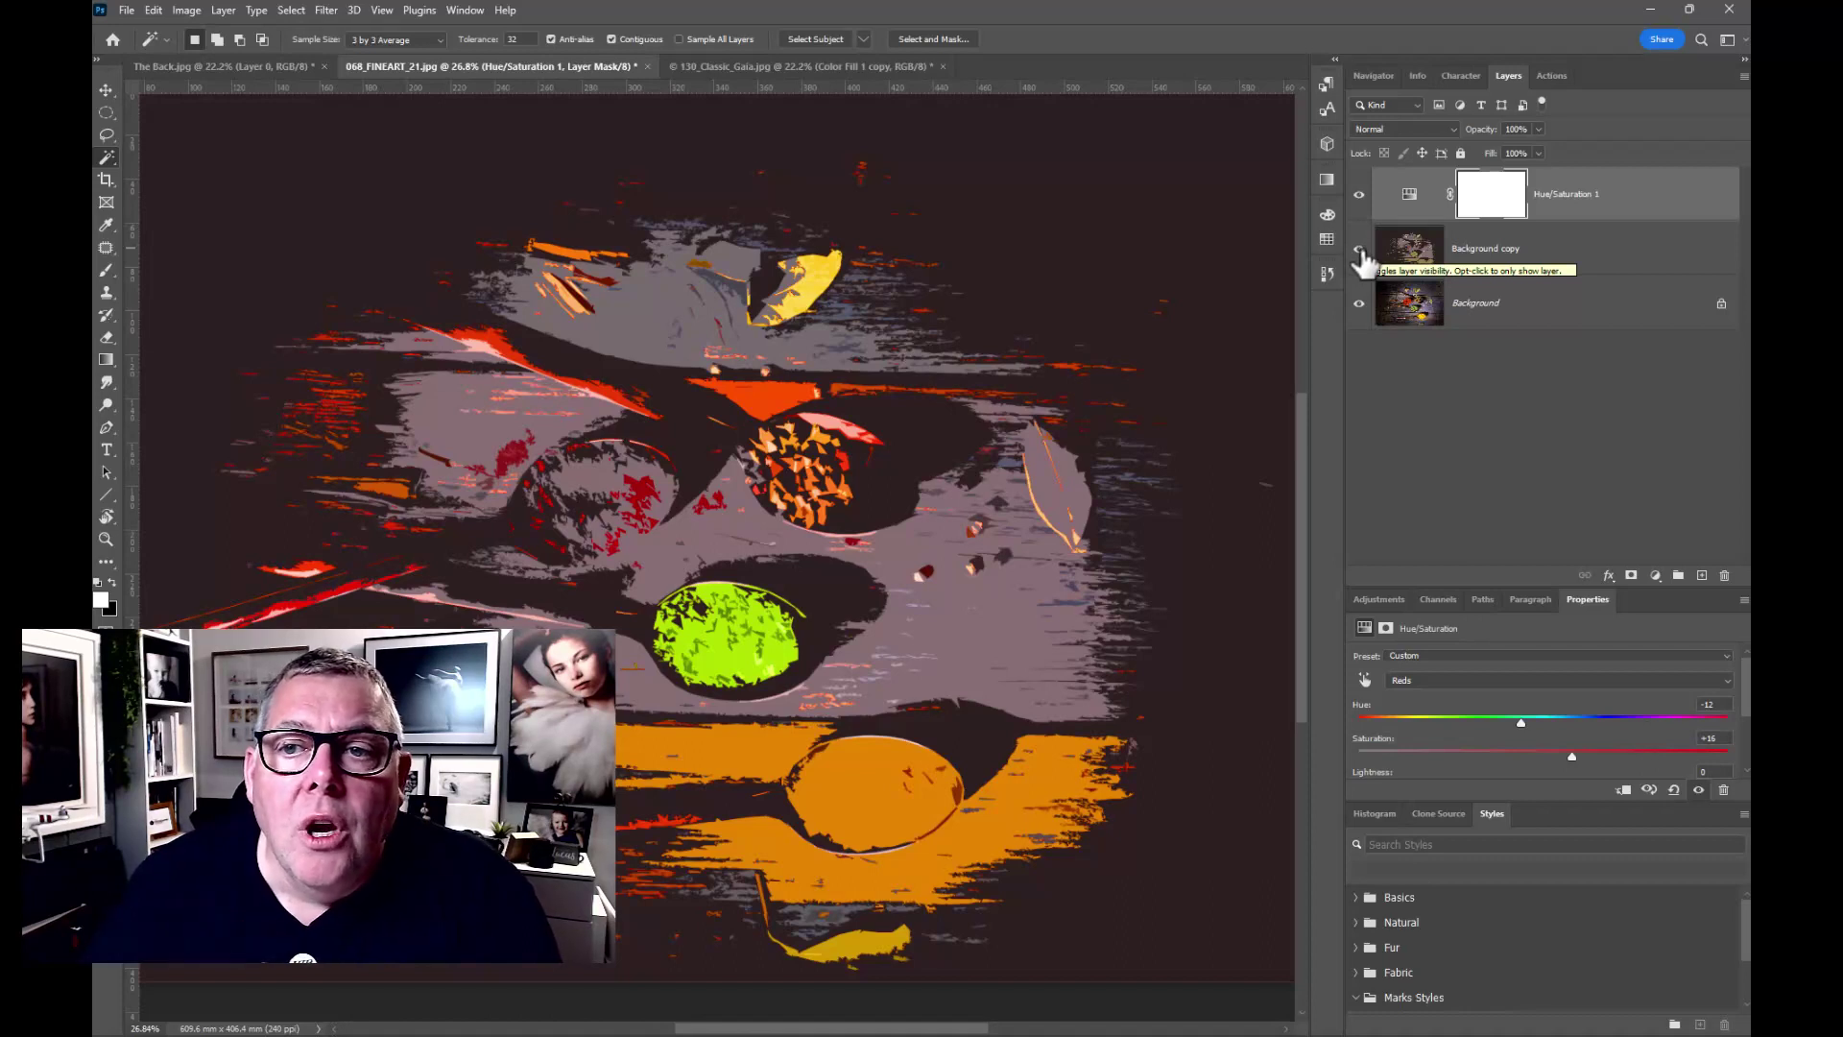
{"action": "left_click", "coordinate": [1423, 254]}
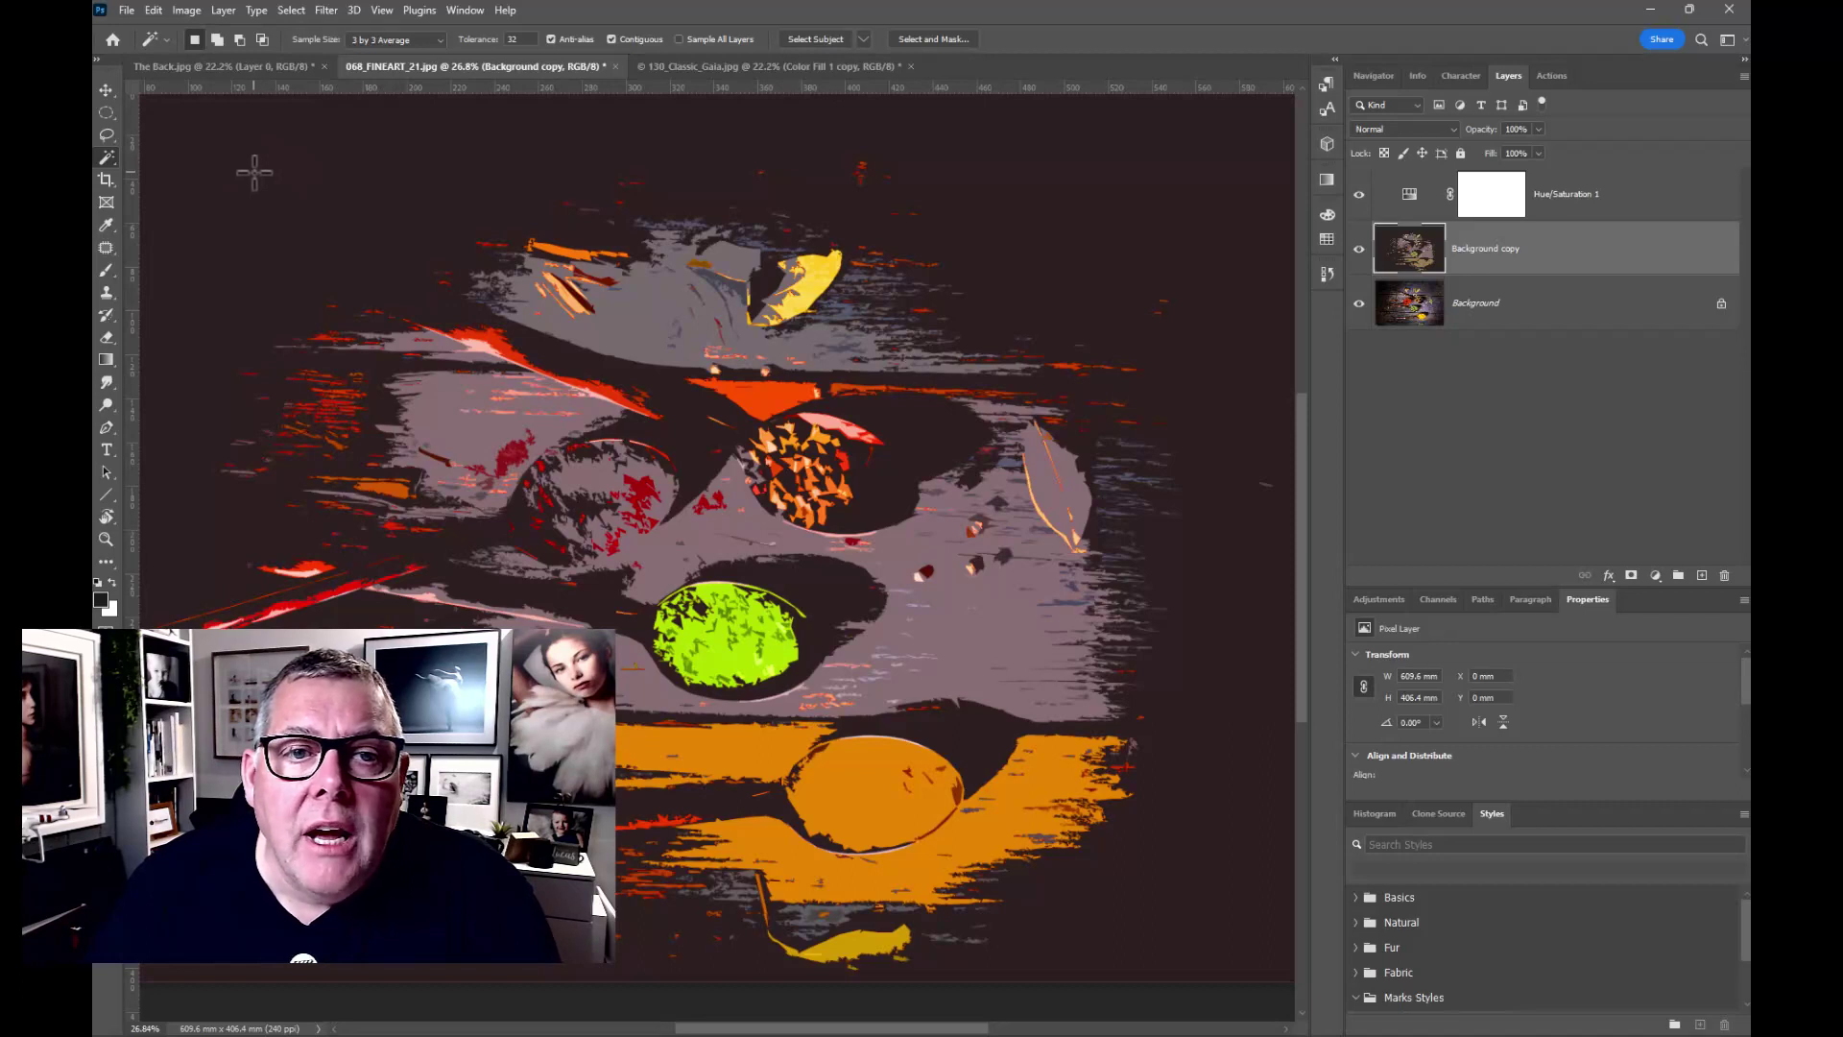
Select the dark brown background with Color Range, sampling it at Fuzziness 45.
{"action": "left_click", "coordinate": [291, 9]}
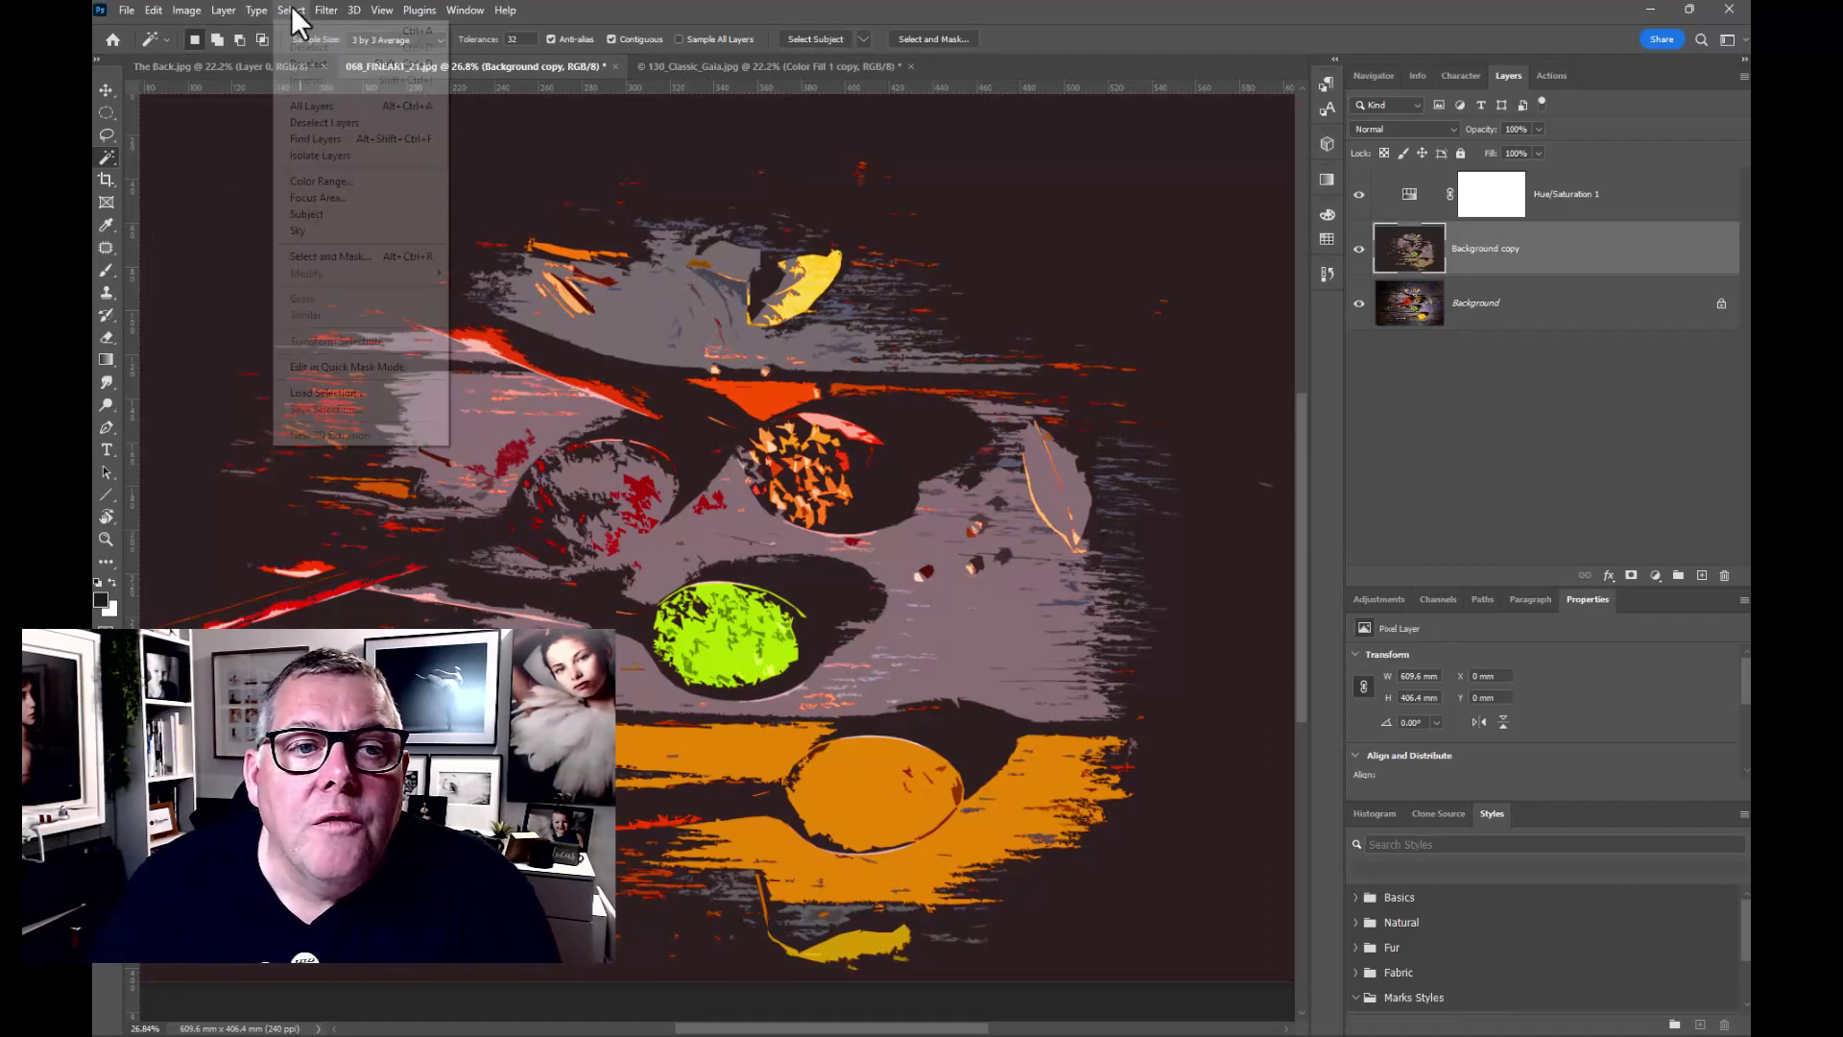
{"action": "left_click", "coordinate": [341, 191]}
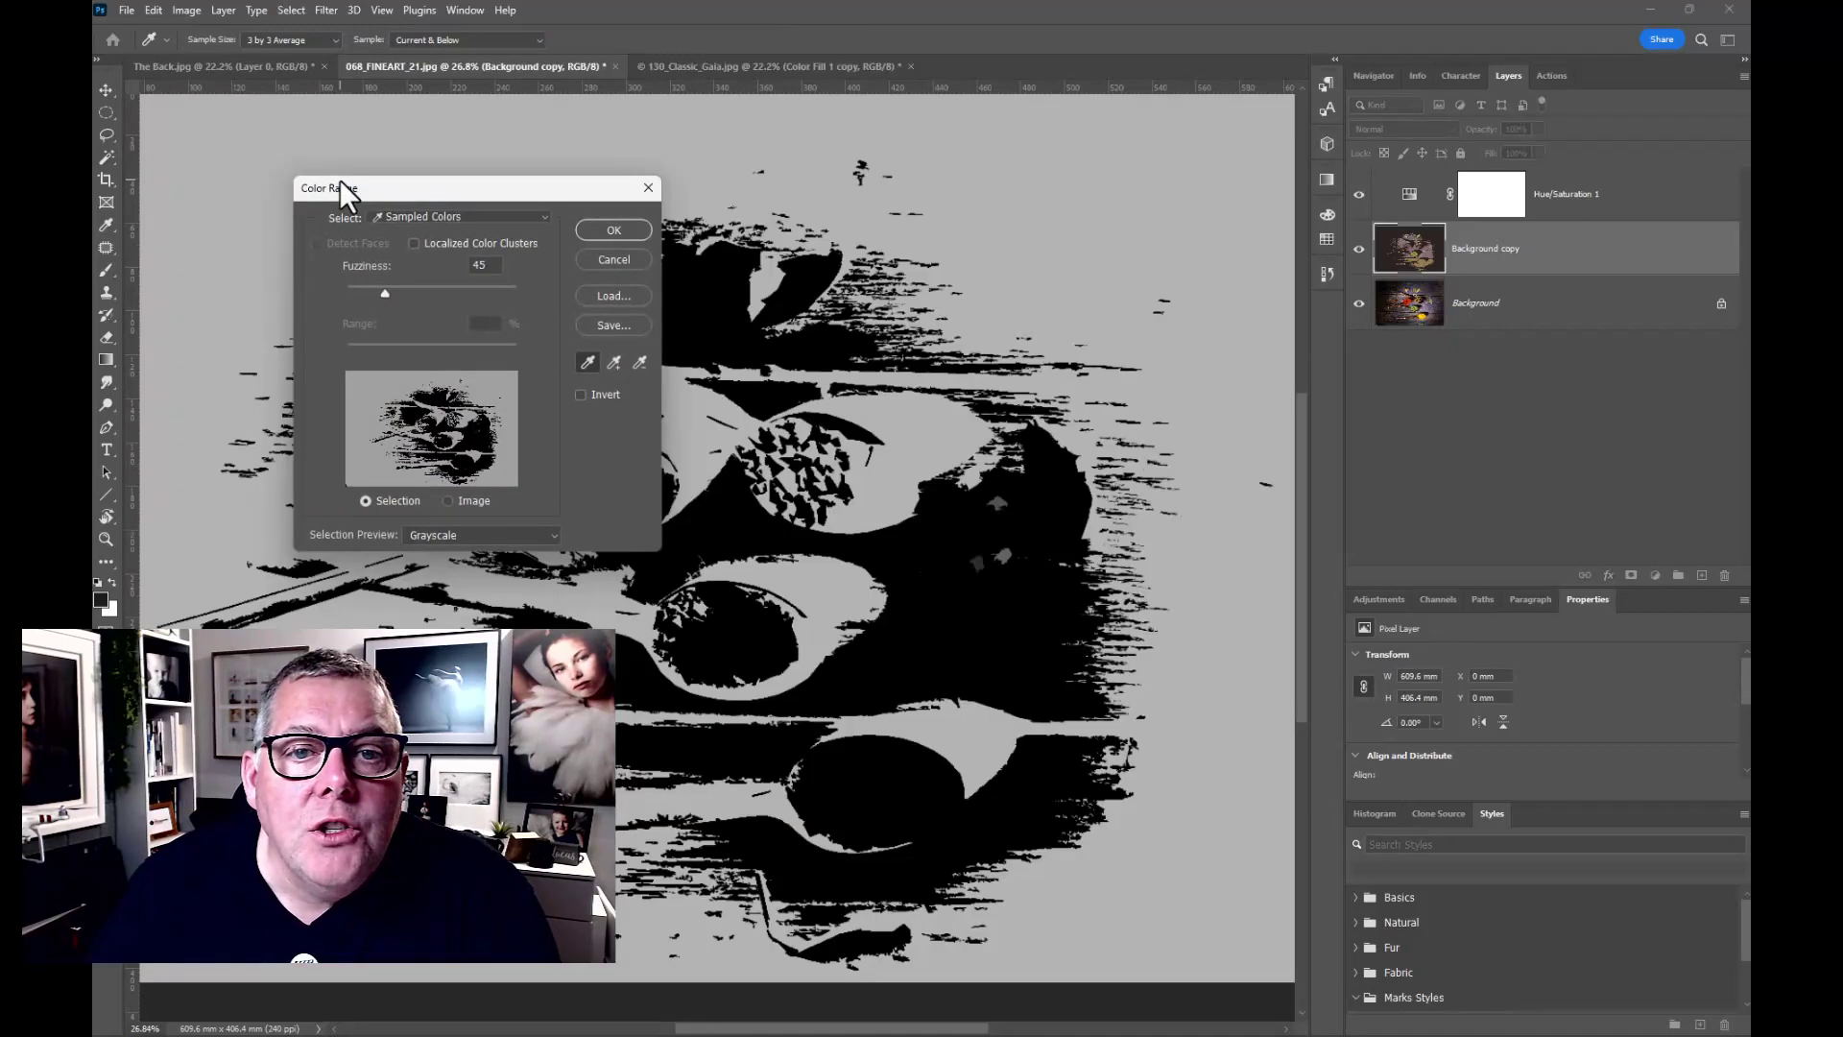
{"action": "left_click", "coordinate": [1165, 162]}
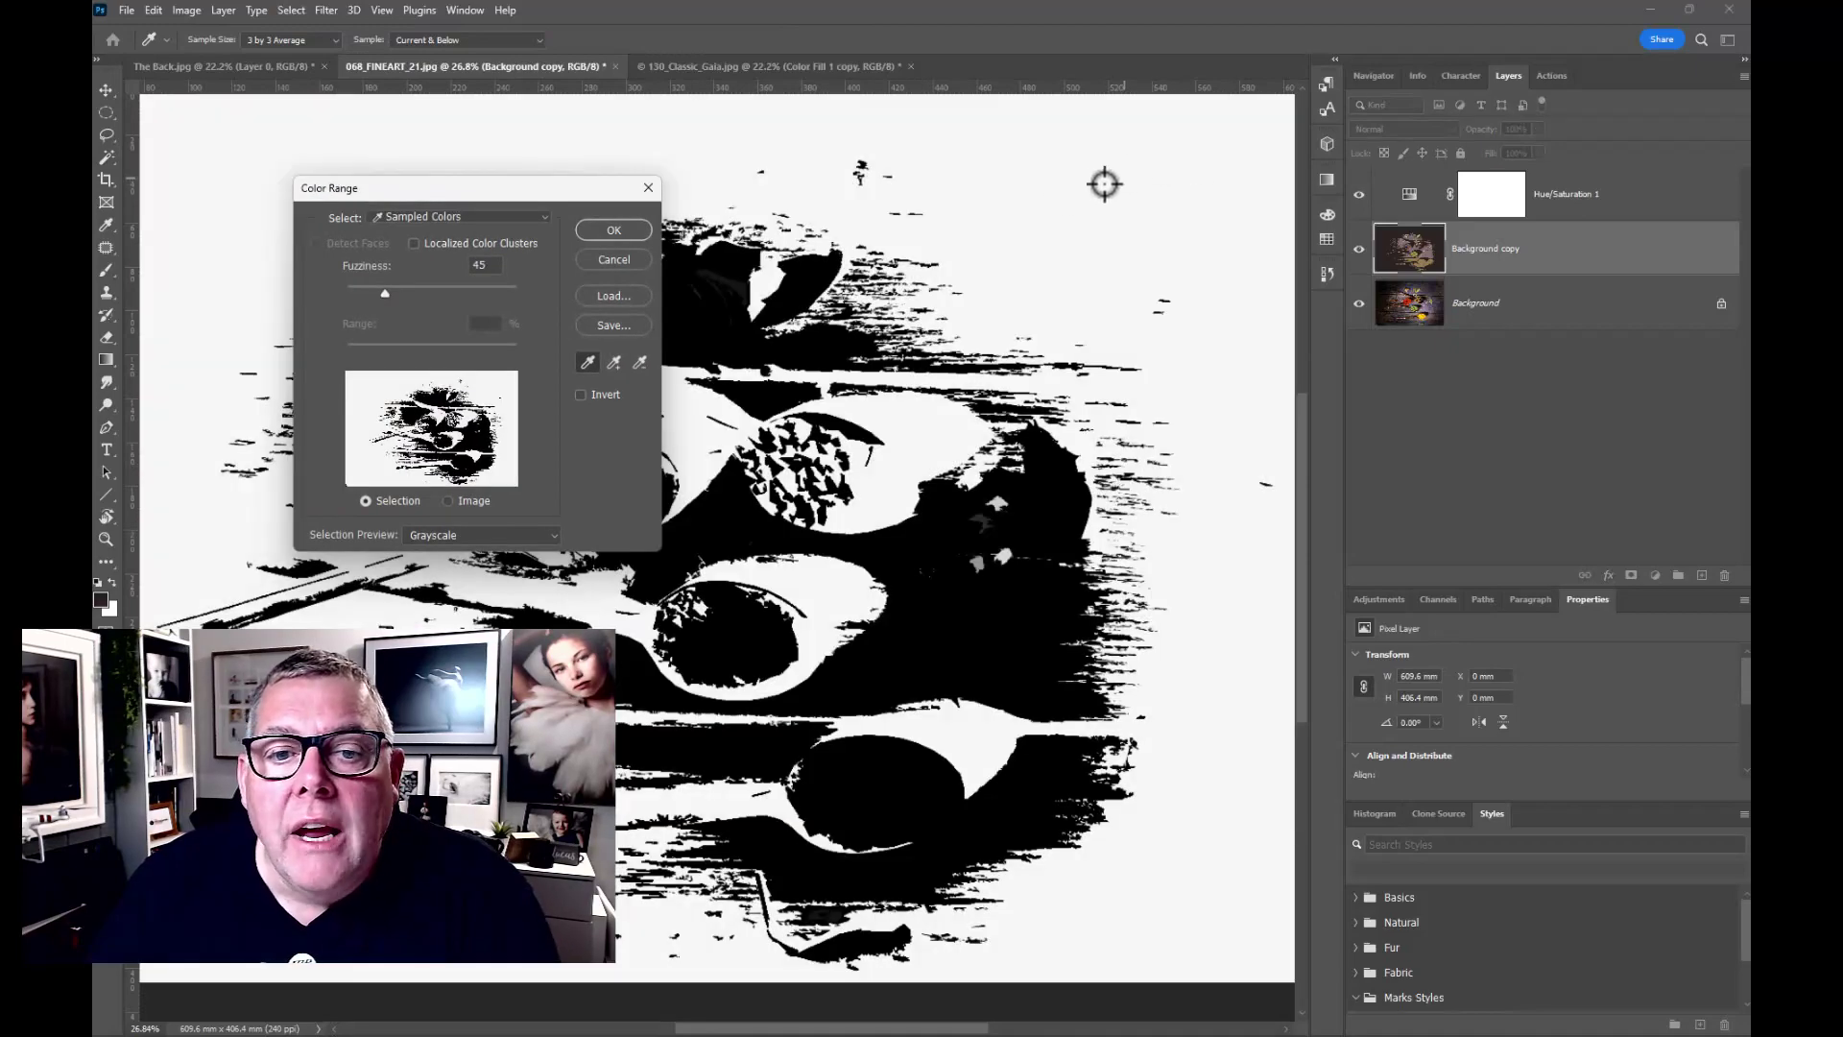
{"action": "left_click", "coordinate": [613, 228]}
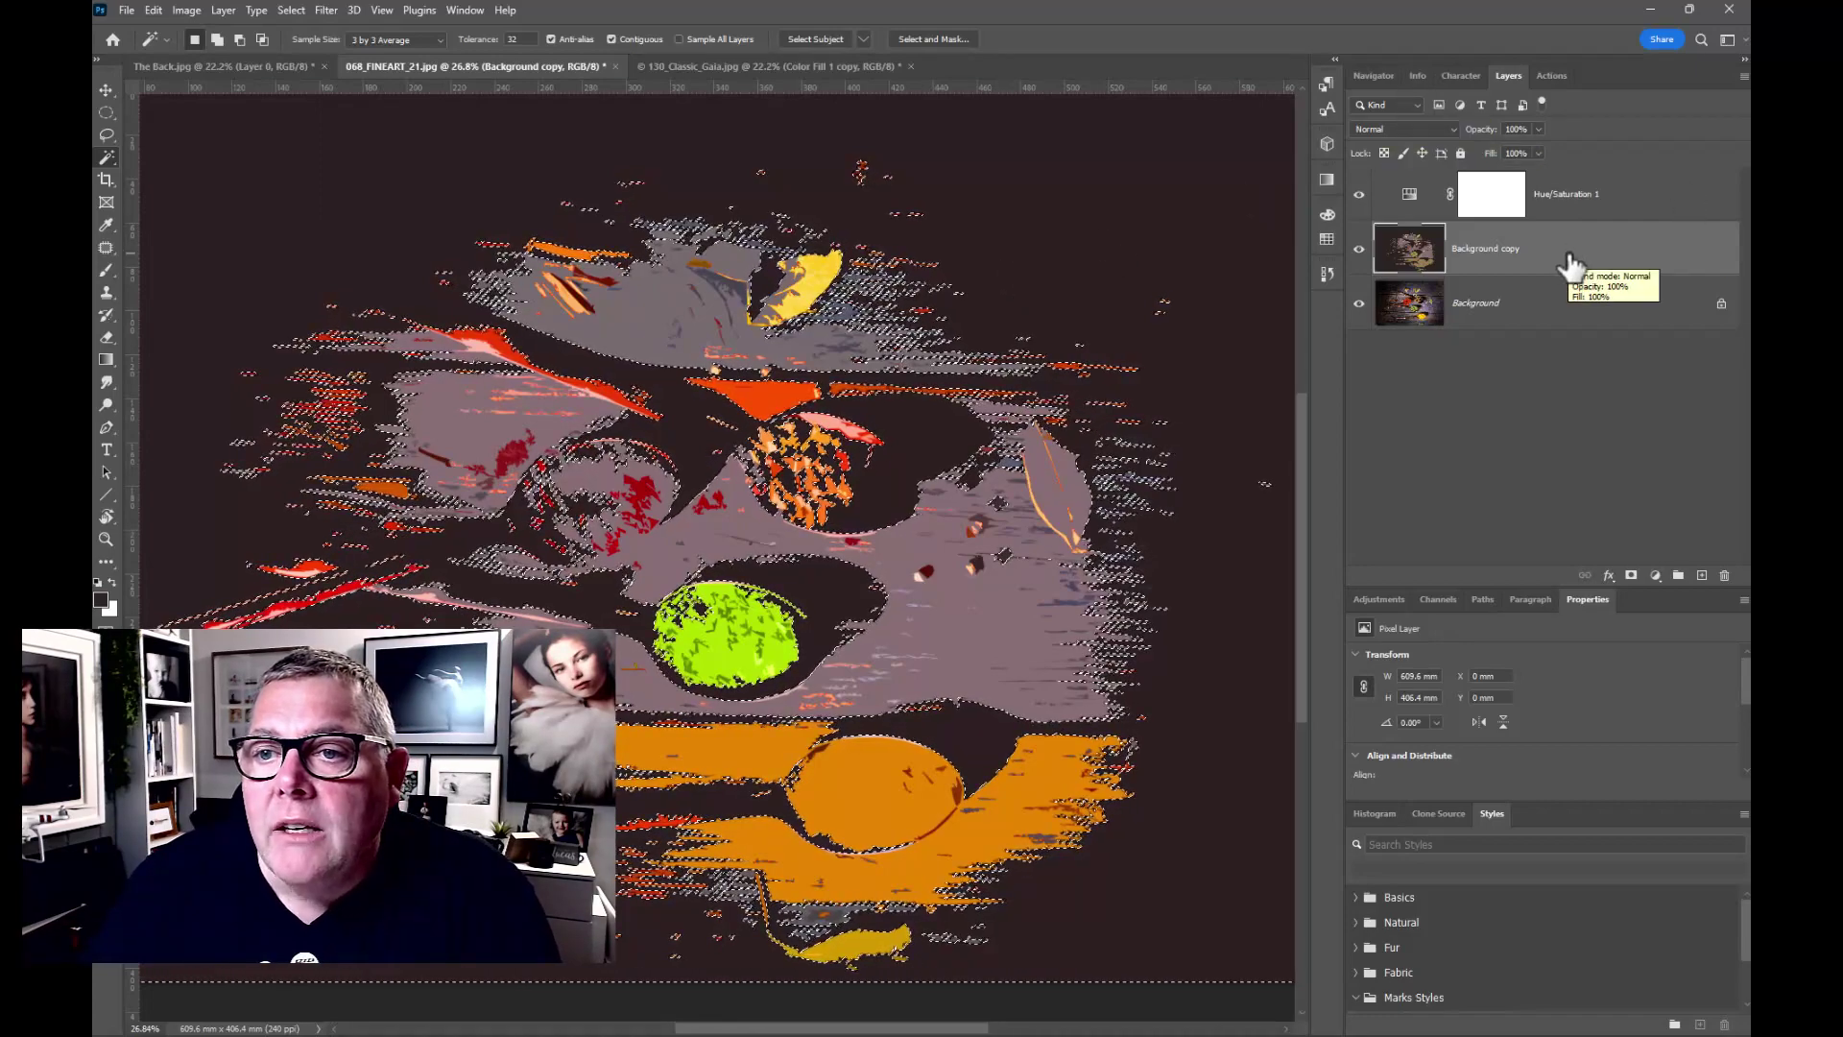
Keep a hidden Background copy 2, copy the dark surround to Layer 1, and move it to the top.
{"action": "left_click_drag", "start_coordinate": [1571, 264], "coordinate": [1701, 575]}
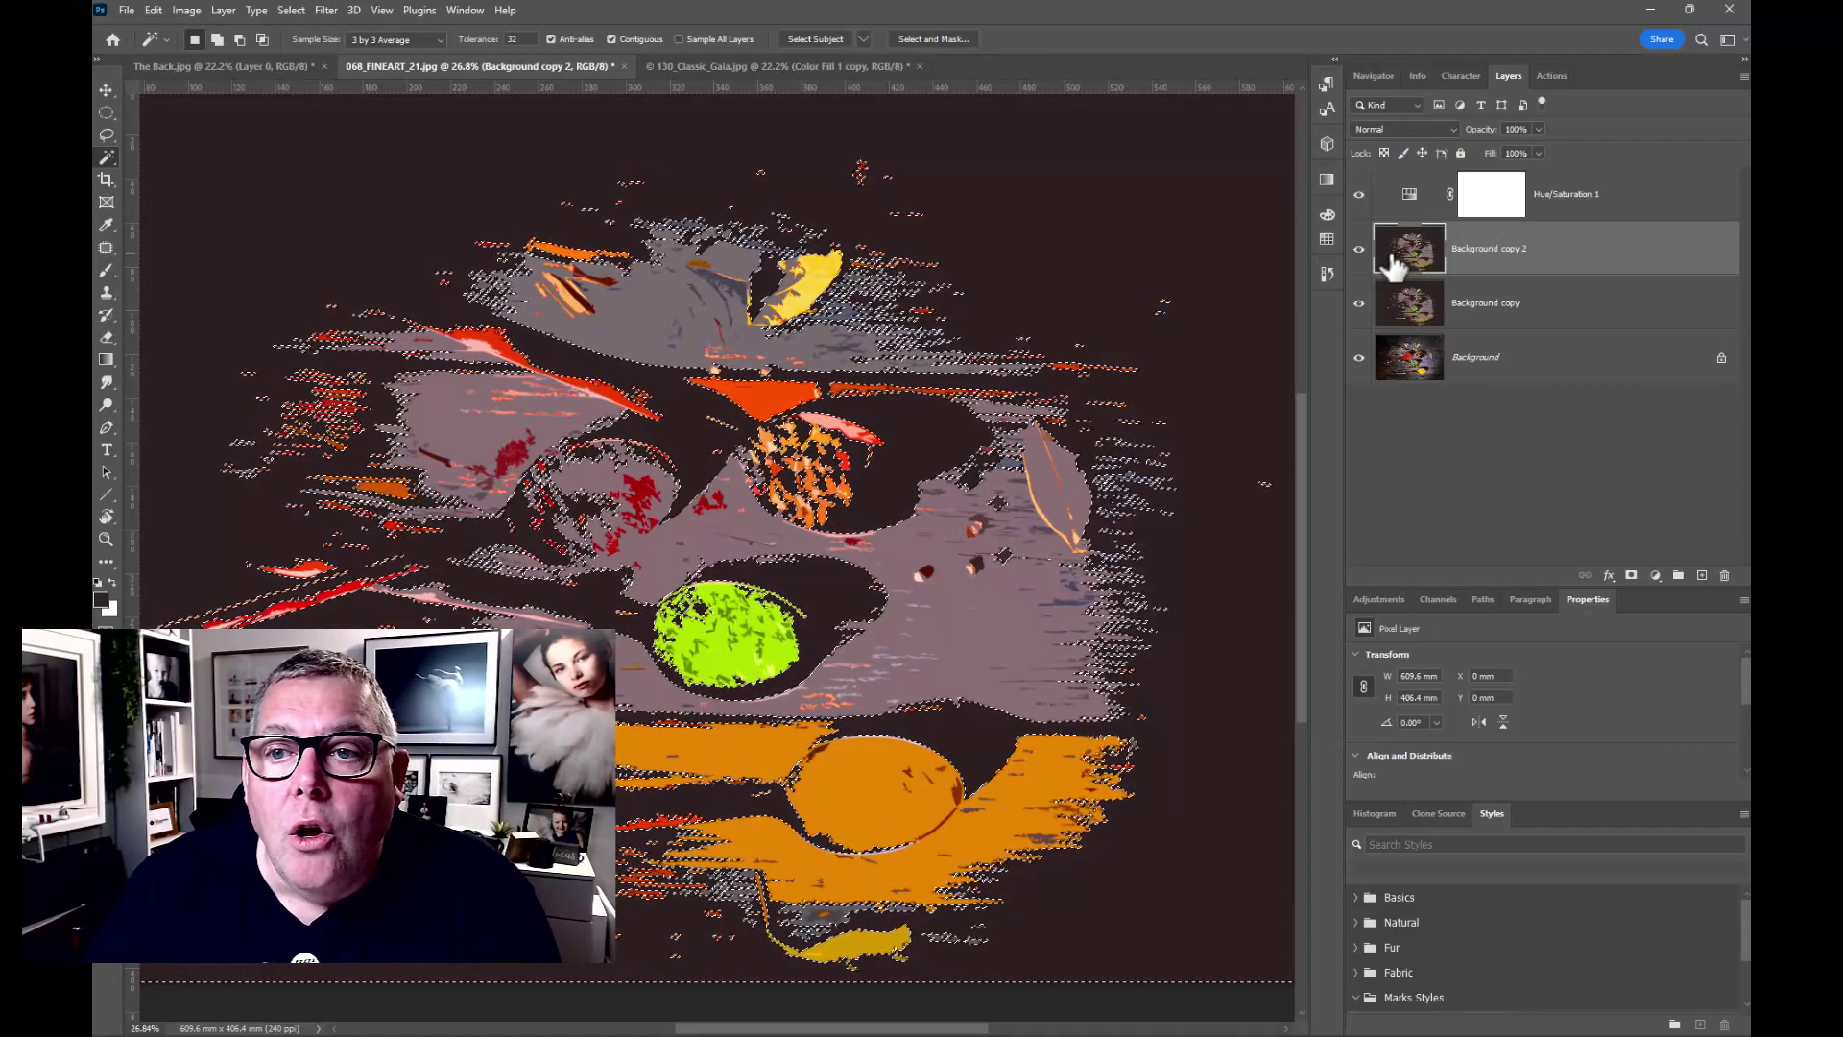
{"action": "left_click", "coordinate": [1359, 249]}
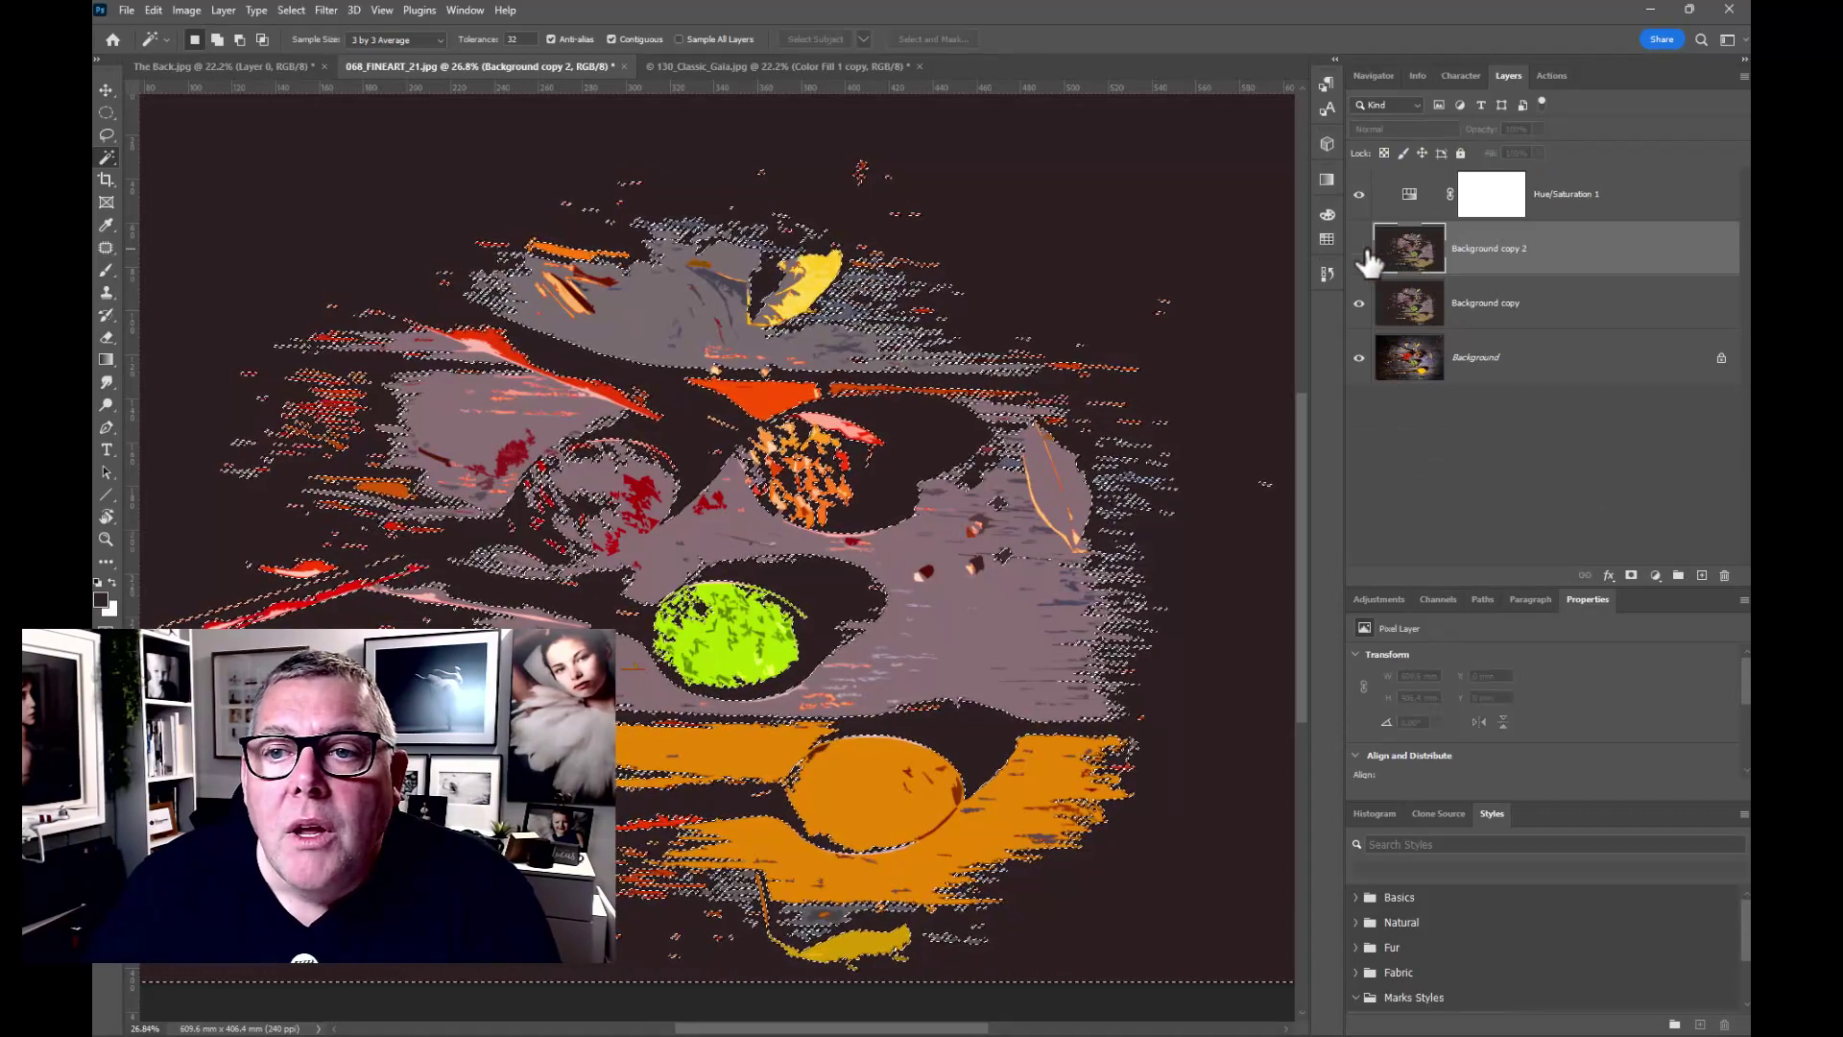
{"action": "left_click", "coordinate": [1553, 306]}
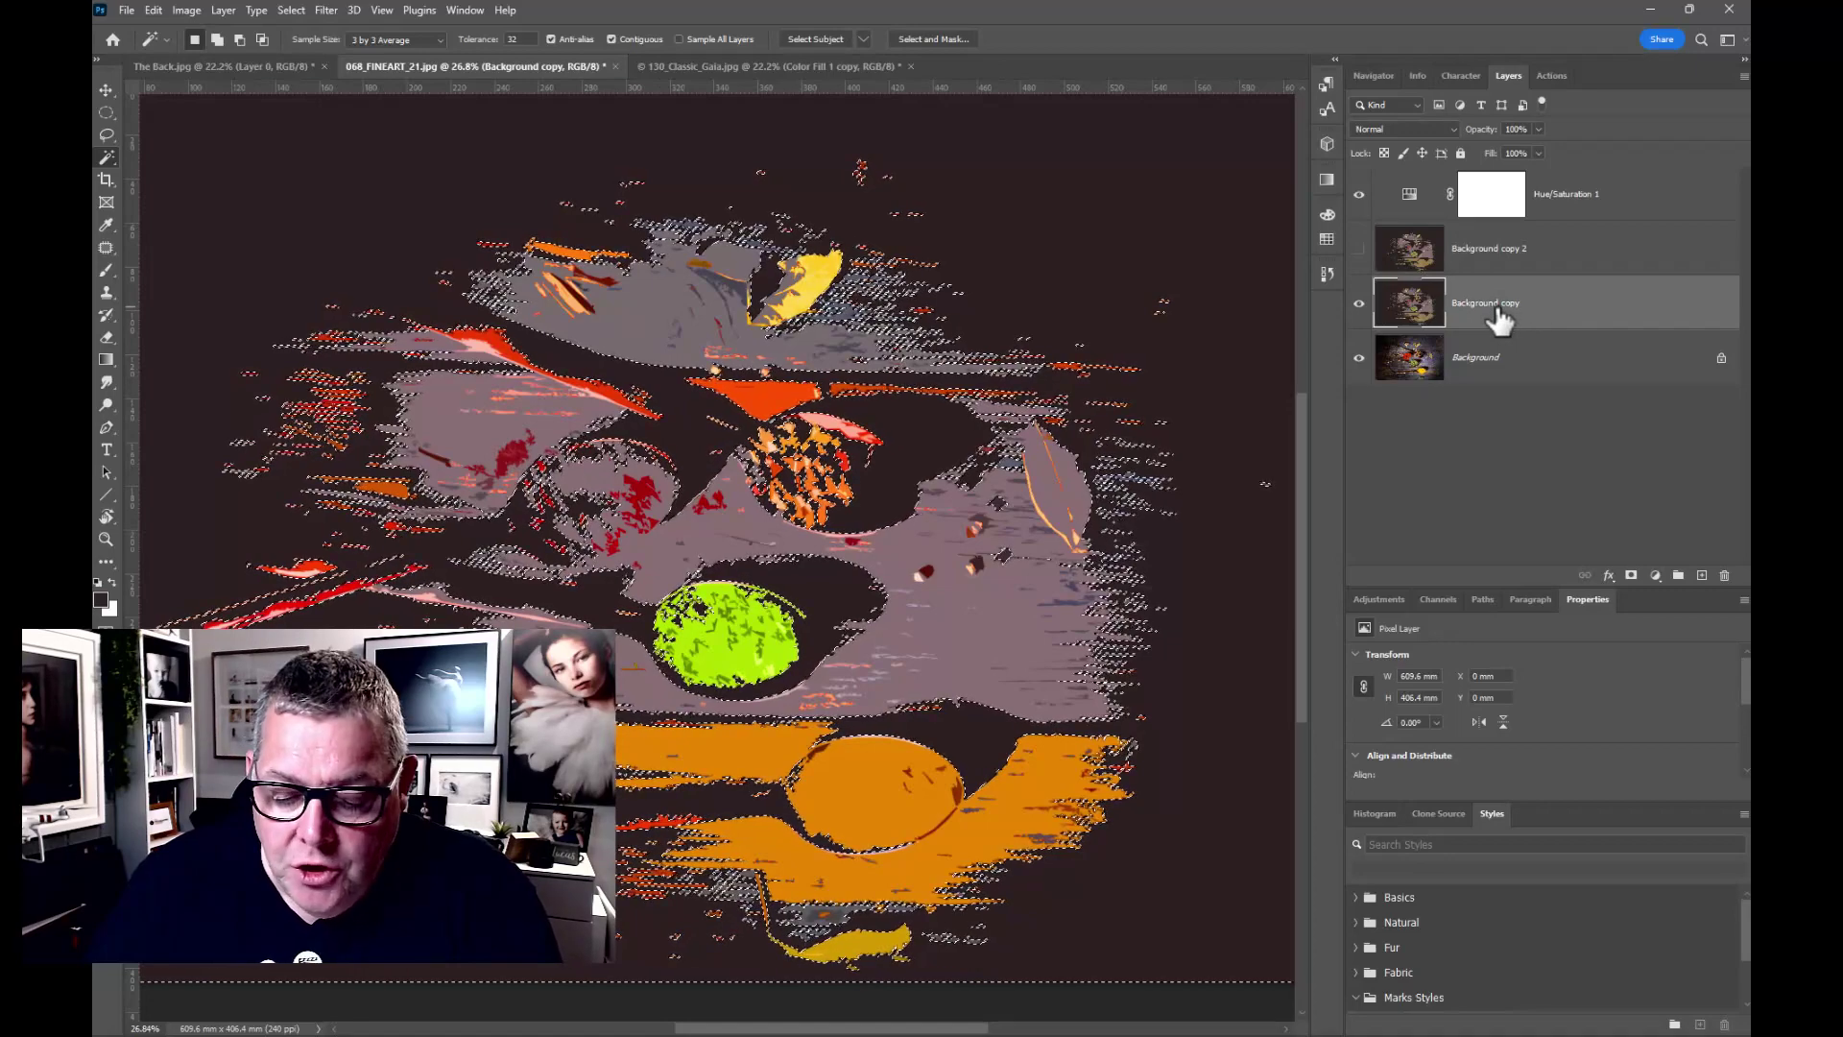
{"action": "key", "text": "ctrl+j"}
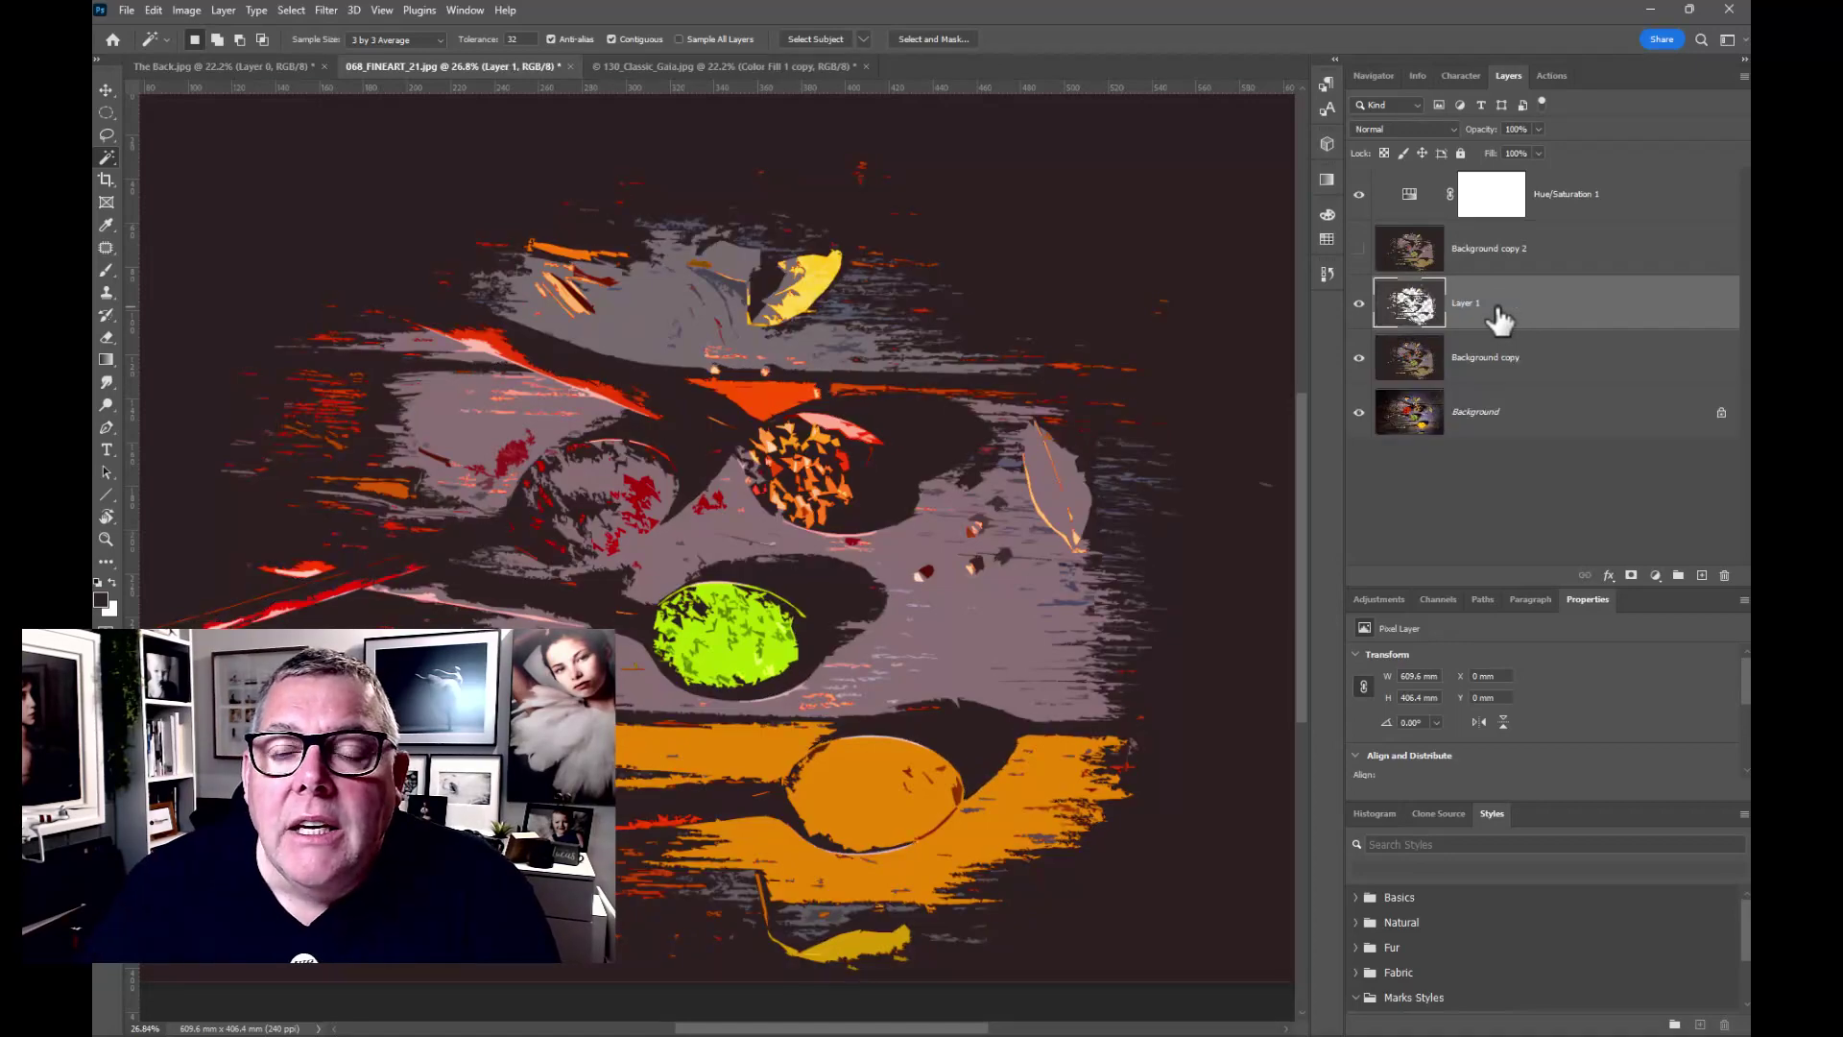
{"action": "left_click", "coordinate": [1358, 357]}
{"action": "left_click", "coordinate": [1356, 412]}
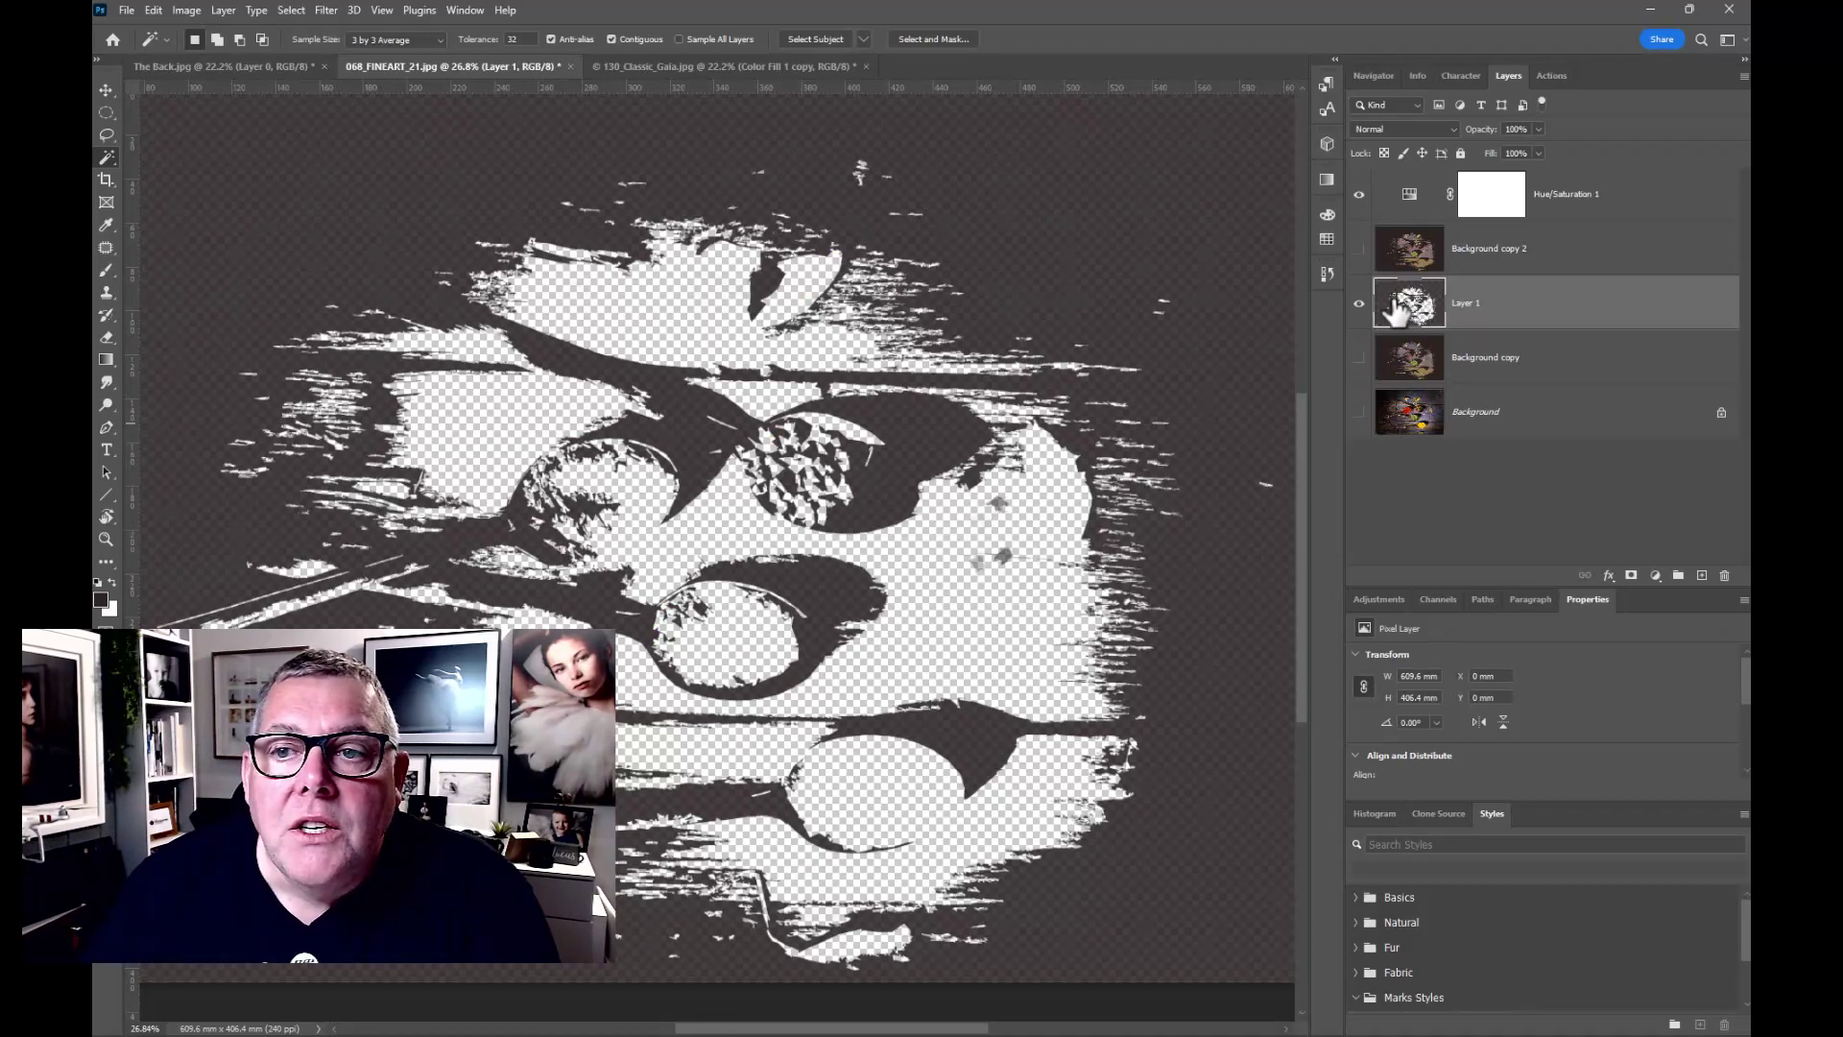
{"action": "left_click_drag", "start_coordinate": [1410, 312], "coordinate": [1417, 175]}
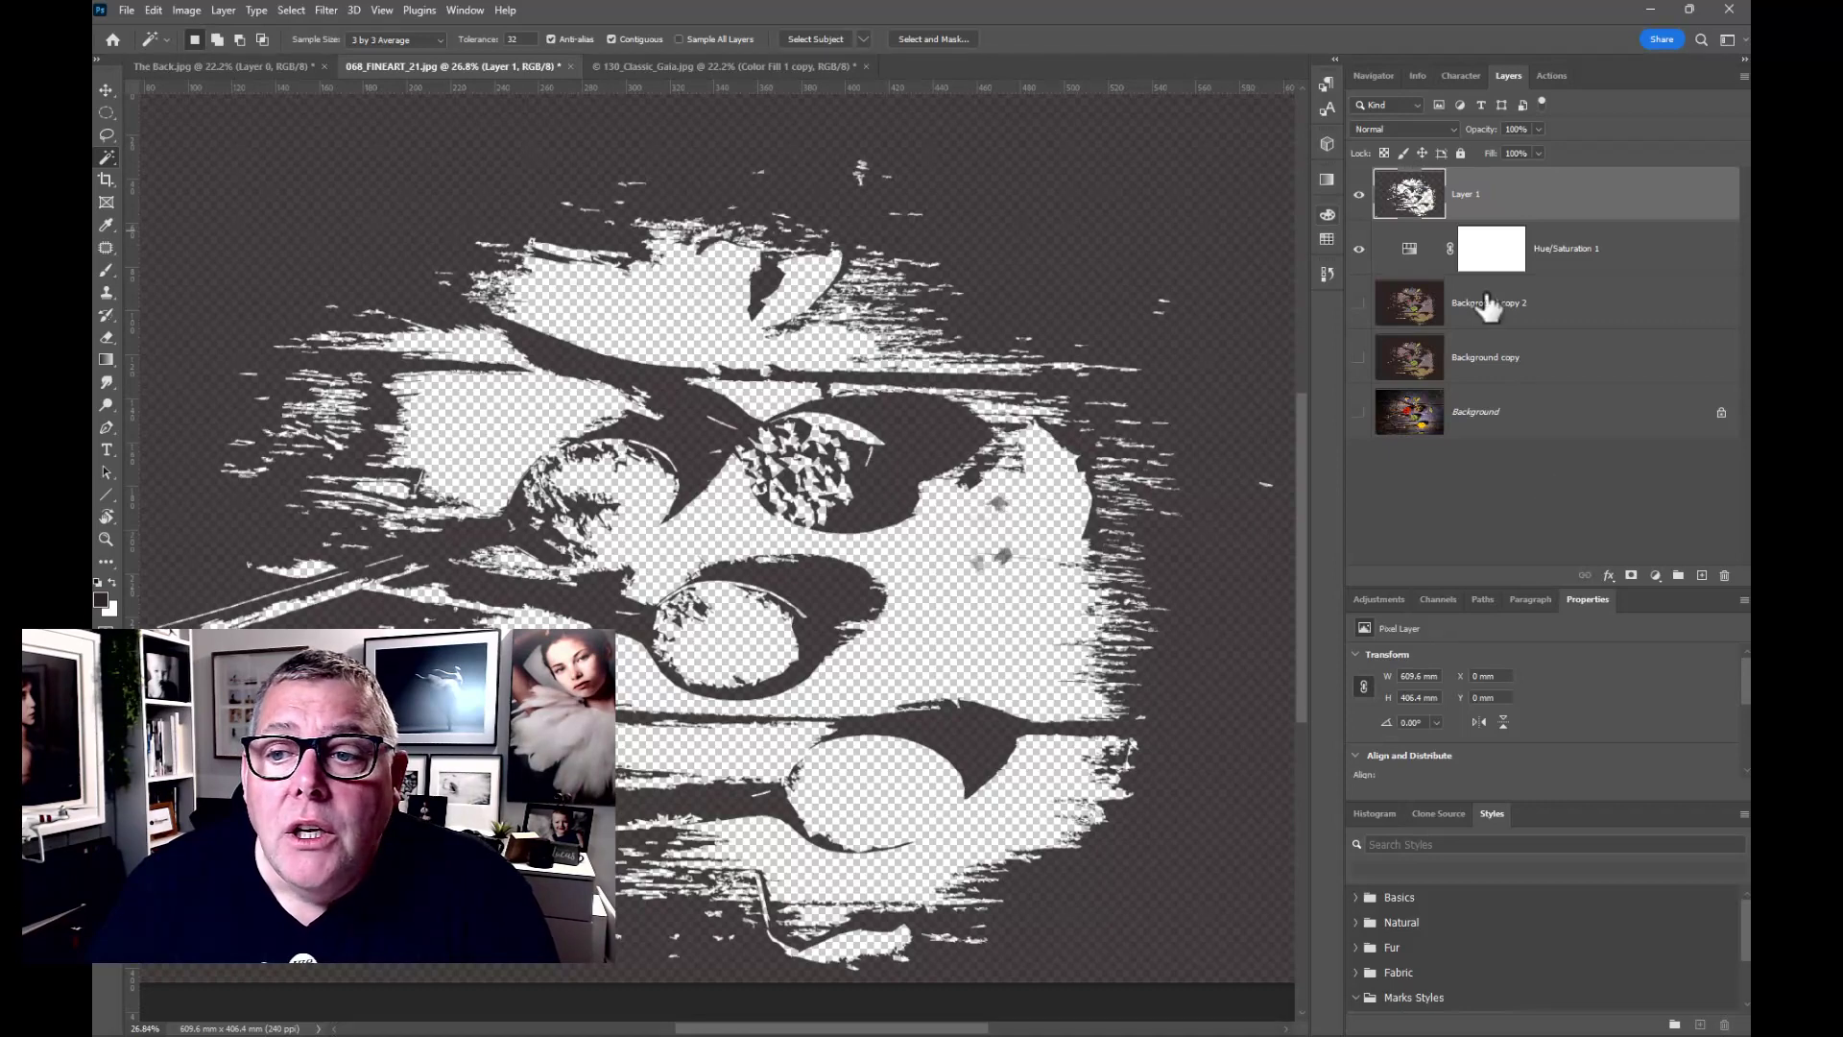
Add a shocking-pink magenta Solid Color fill layer and clip it to Layer 1.
{"action": "left_click", "coordinate": [1655, 576]}
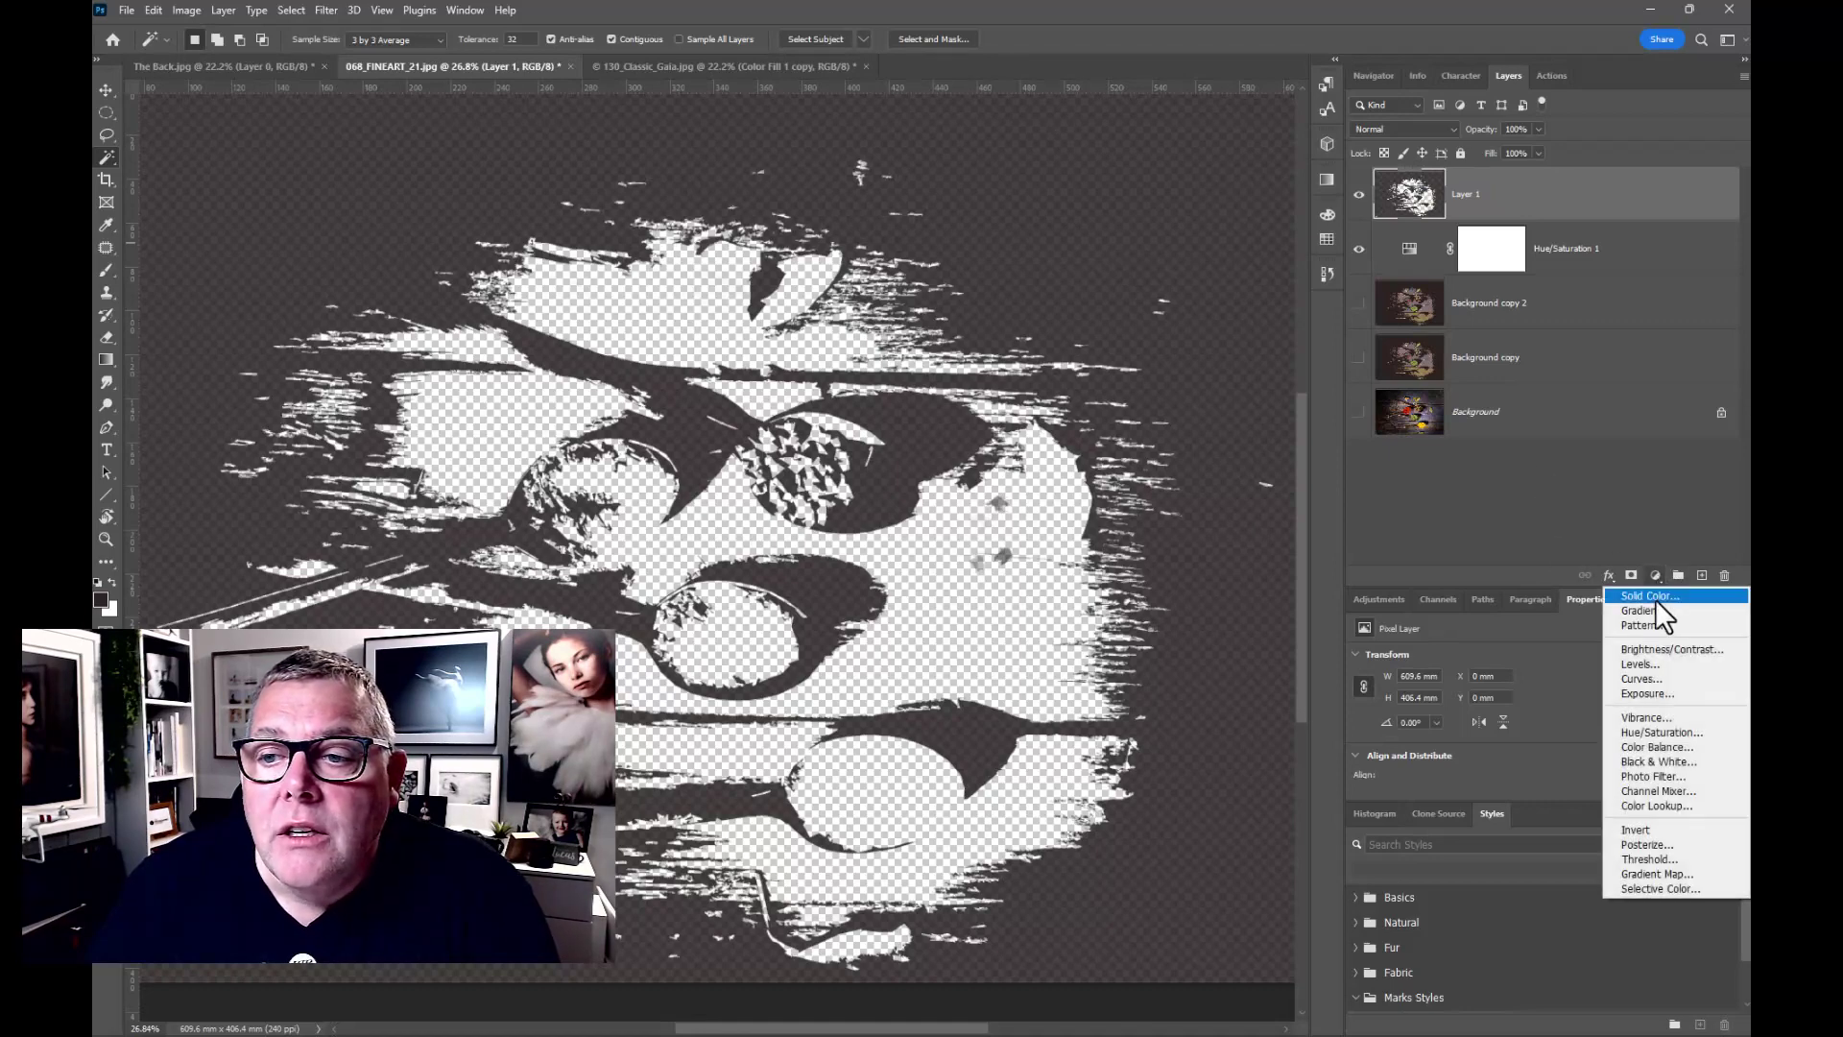
{"action": "left_click", "coordinate": [1649, 597]}
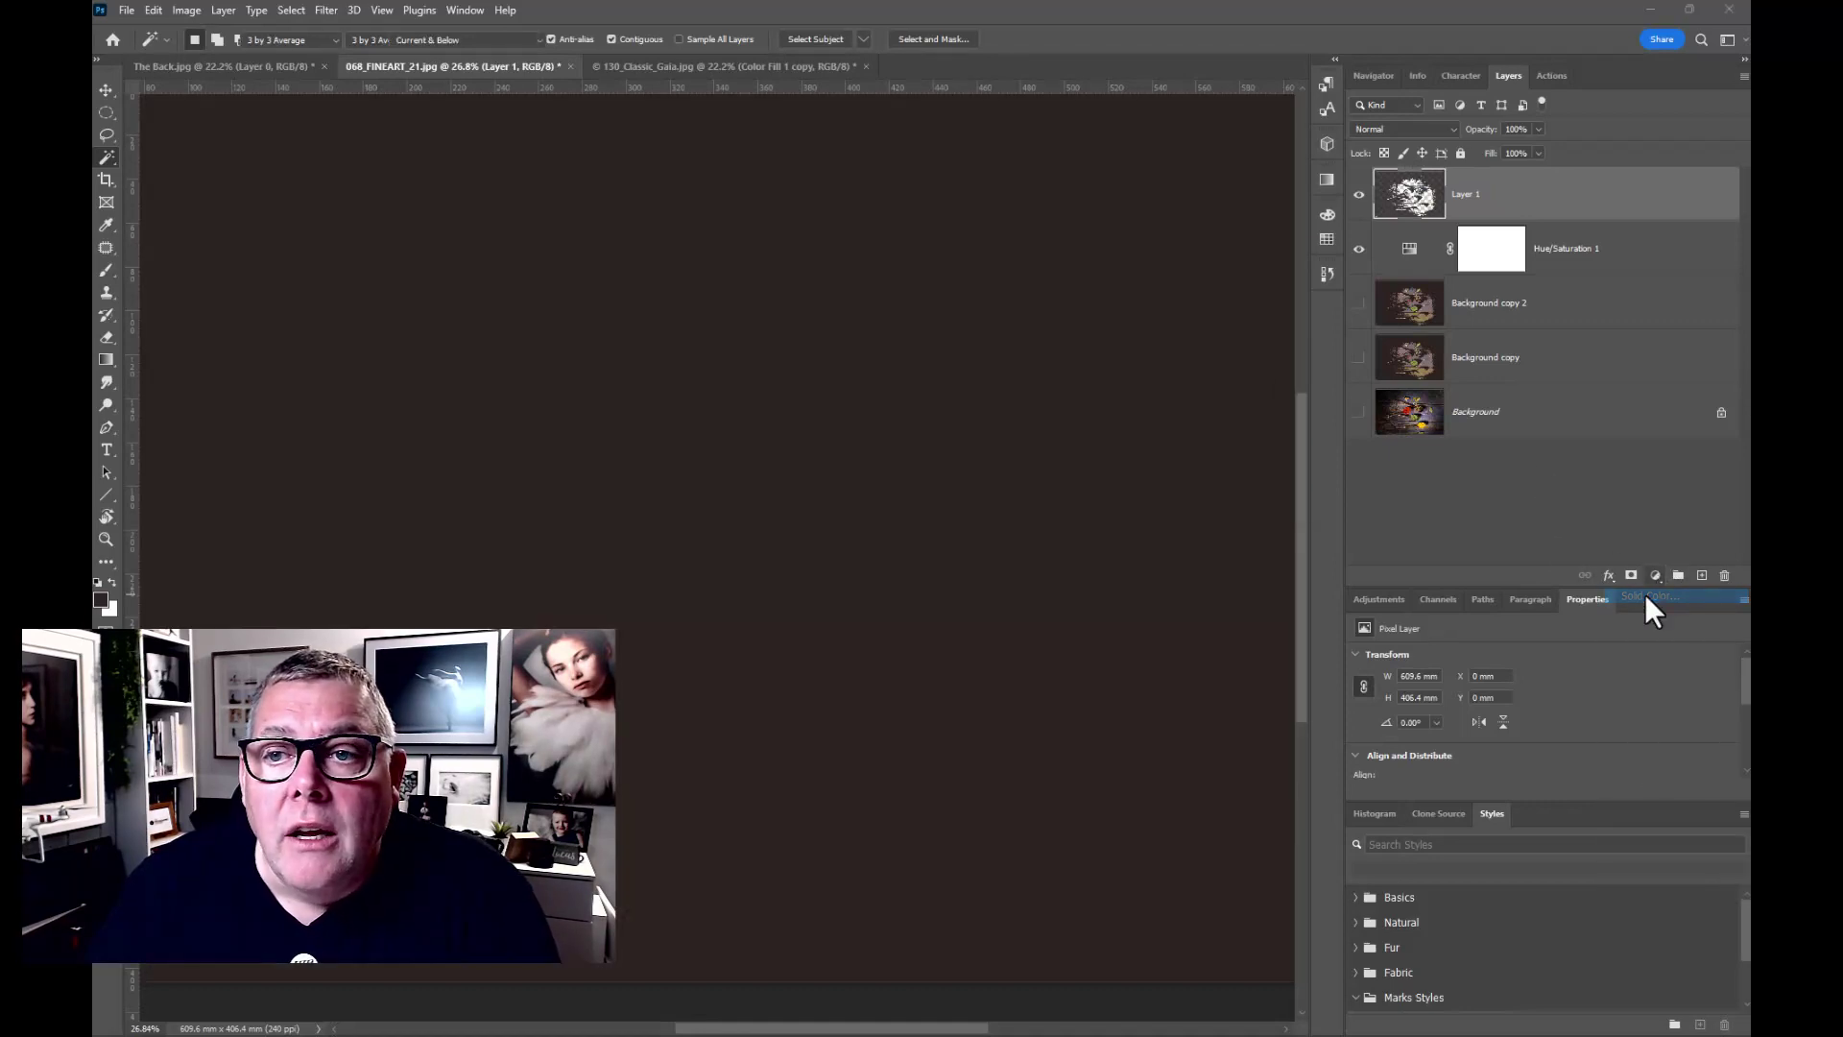
{"action": "left_click_drag", "start_coordinate": [1421, 318], "coordinate": [1494, 217]}
{"action": "left_click", "coordinate": [1530, 227]}
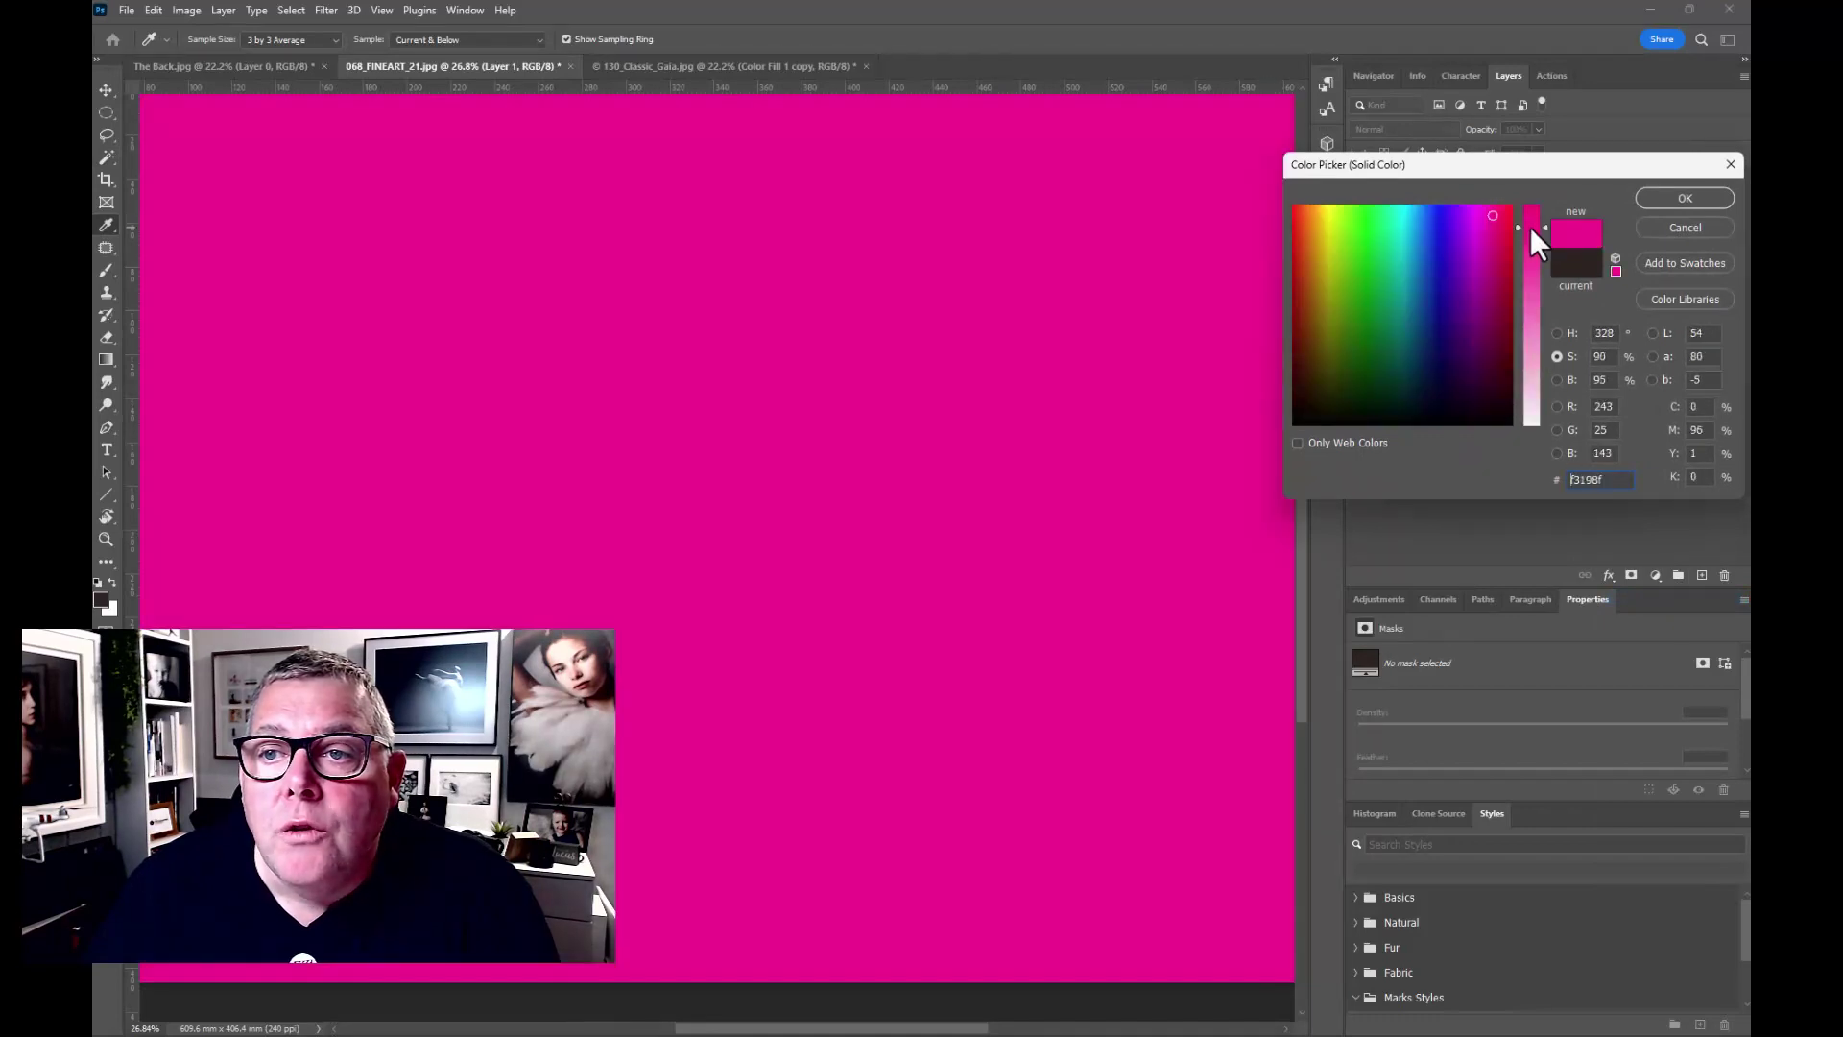
{"action": "left_click", "coordinate": [1657, 198]}
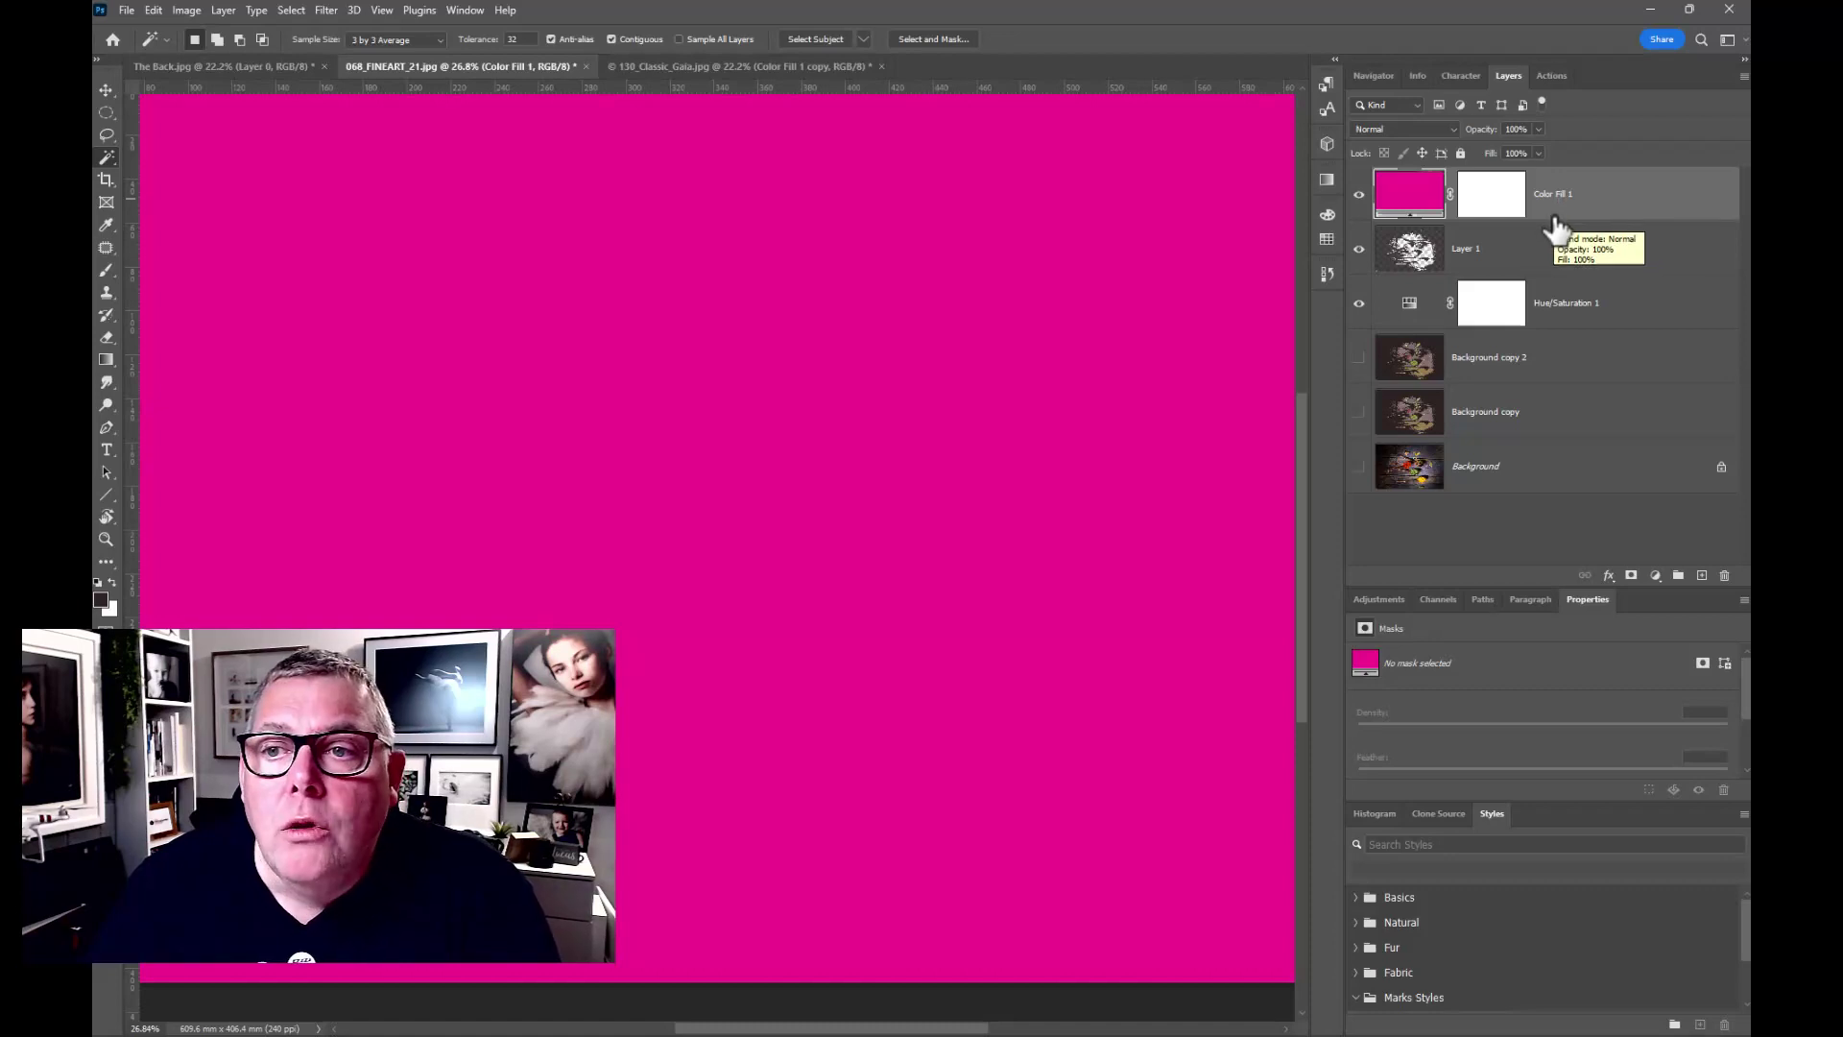
{"action": "left_click_drag", "start_coordinate": [1558, 232], "coordinate": [1554, 210]}
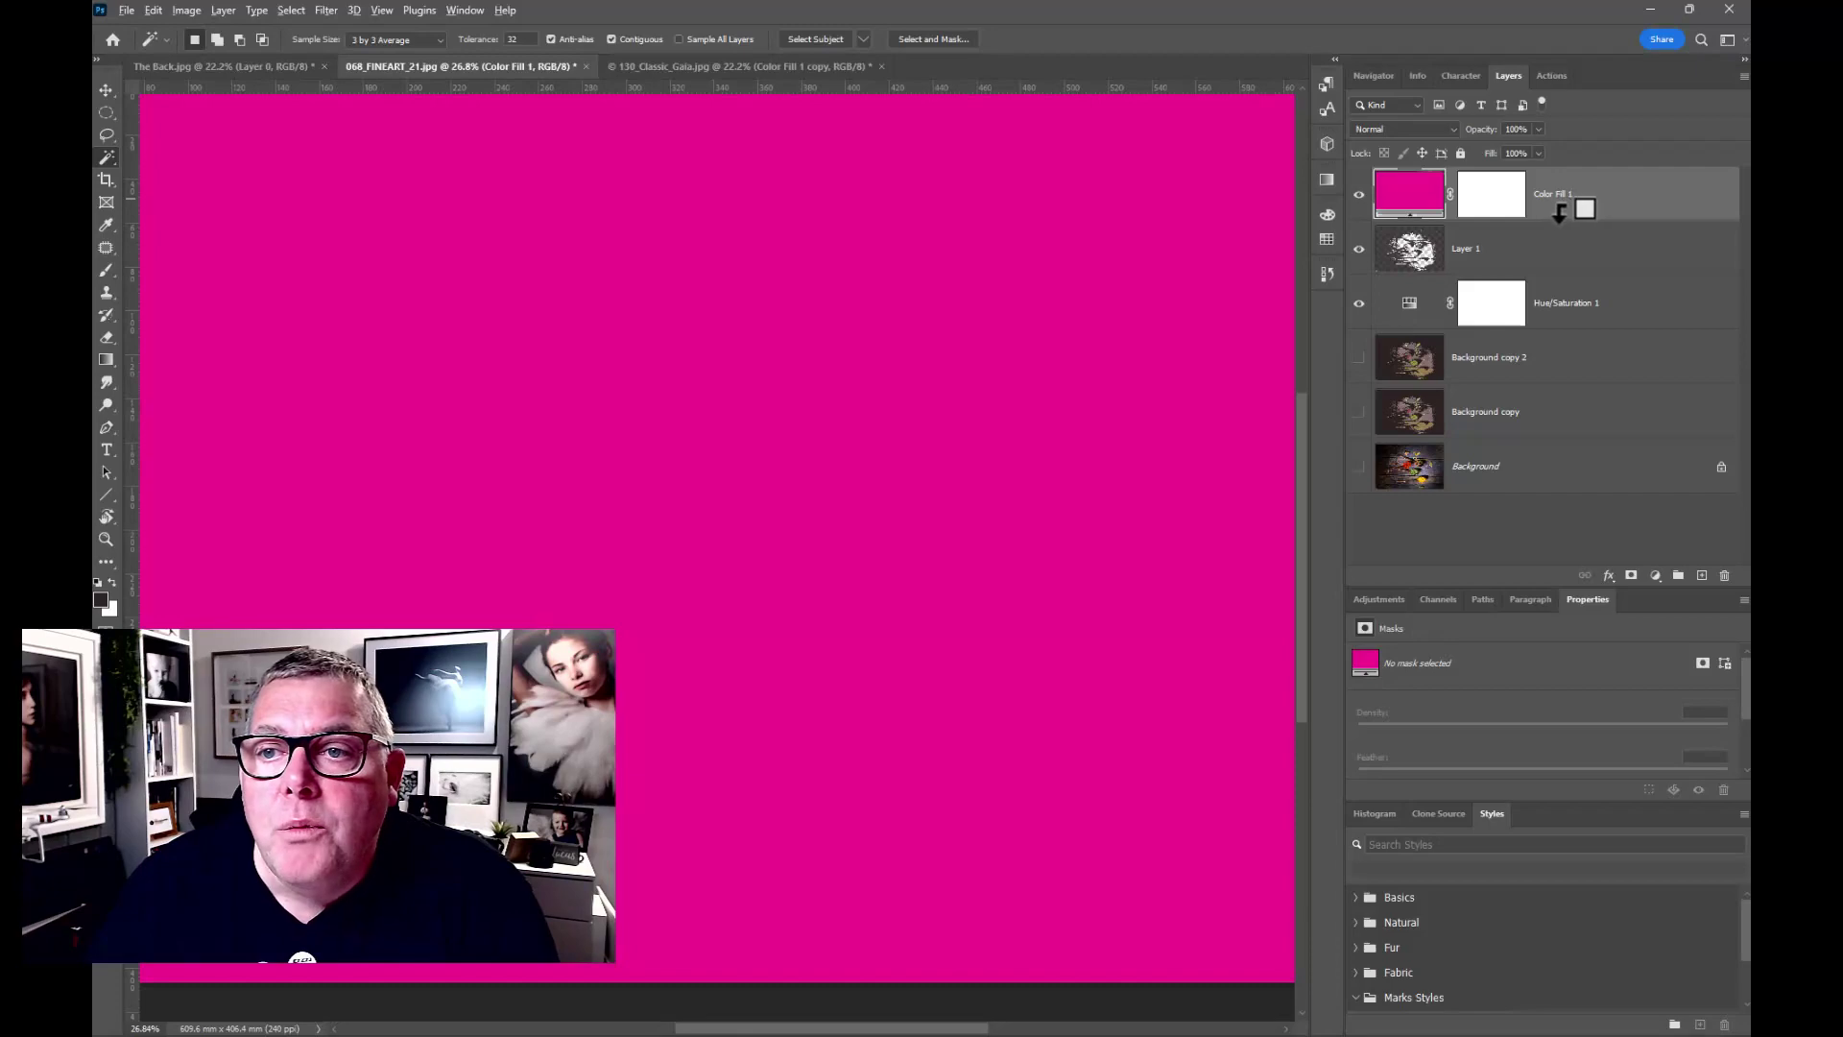
{"action": "left_click", "coordinate": [1553, 213], "text": "alt"}
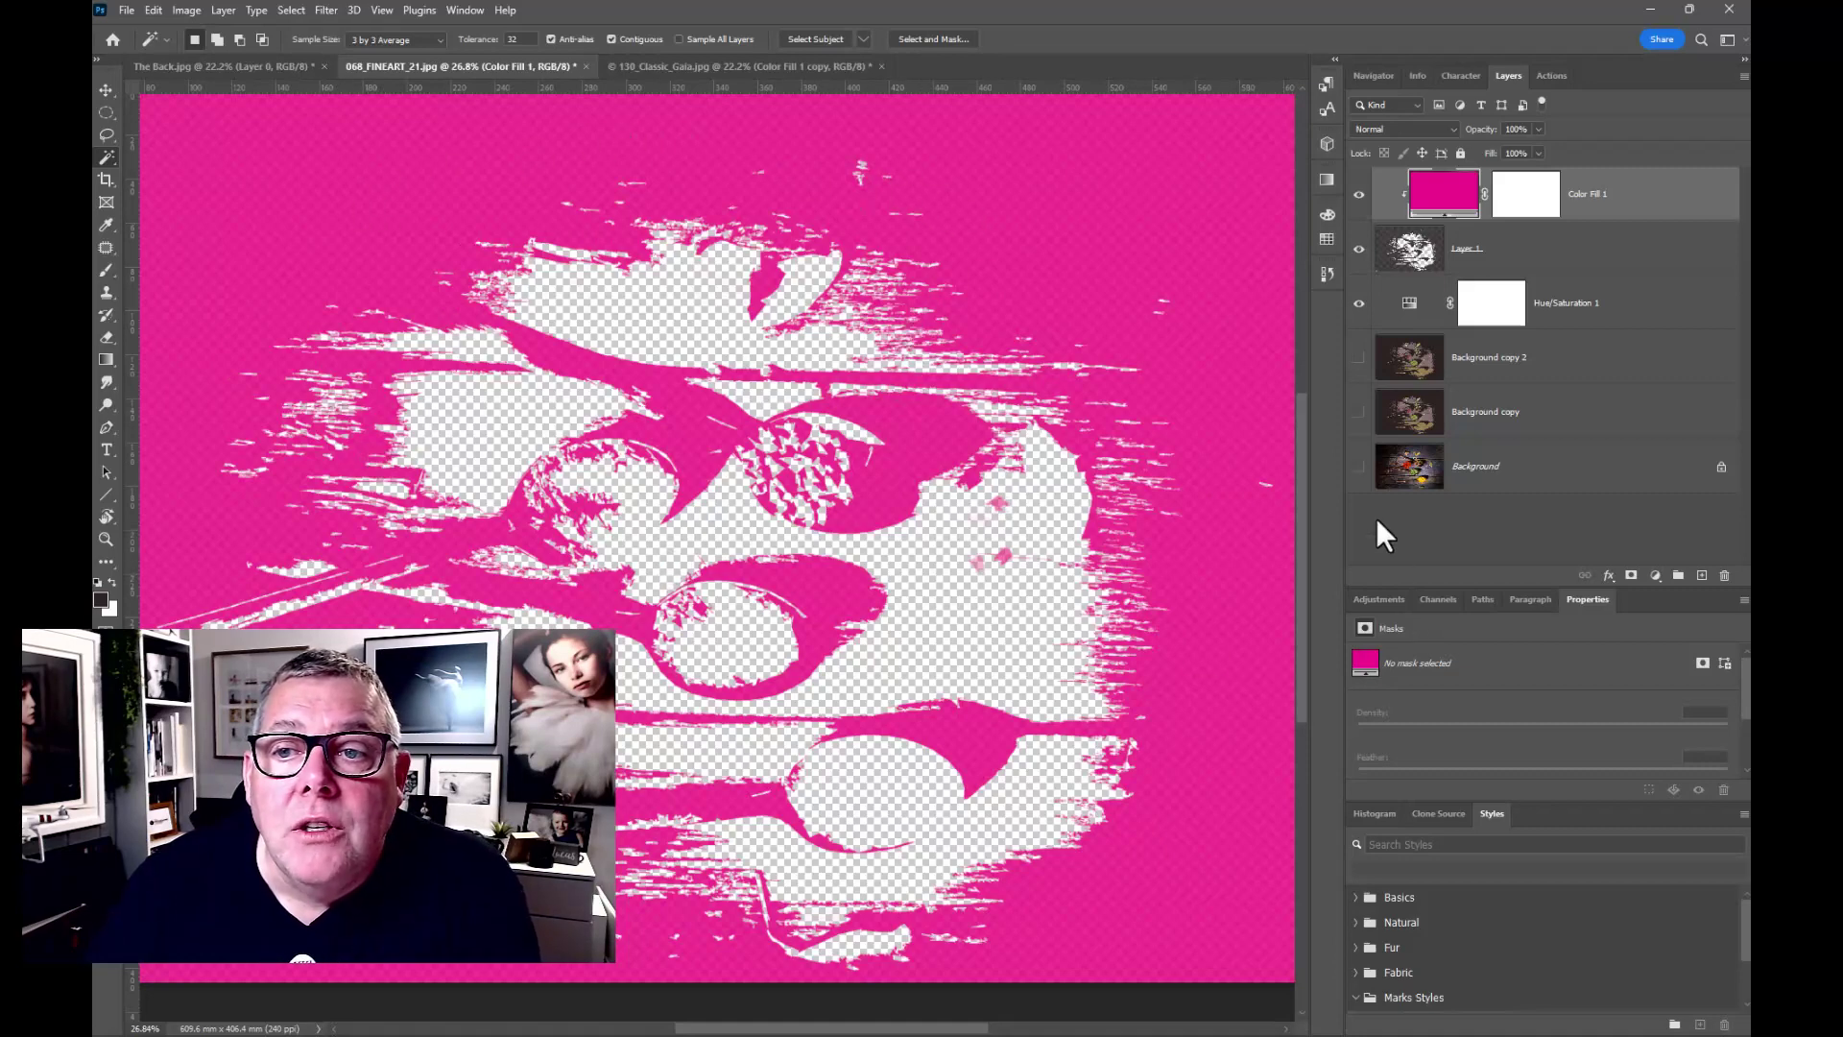
Show Background copy 2, hide Hue/Saturation 1, and set Color Fill 1 to Difference blending.
{"action": "left_click", "coordinate": [1359, 358]}
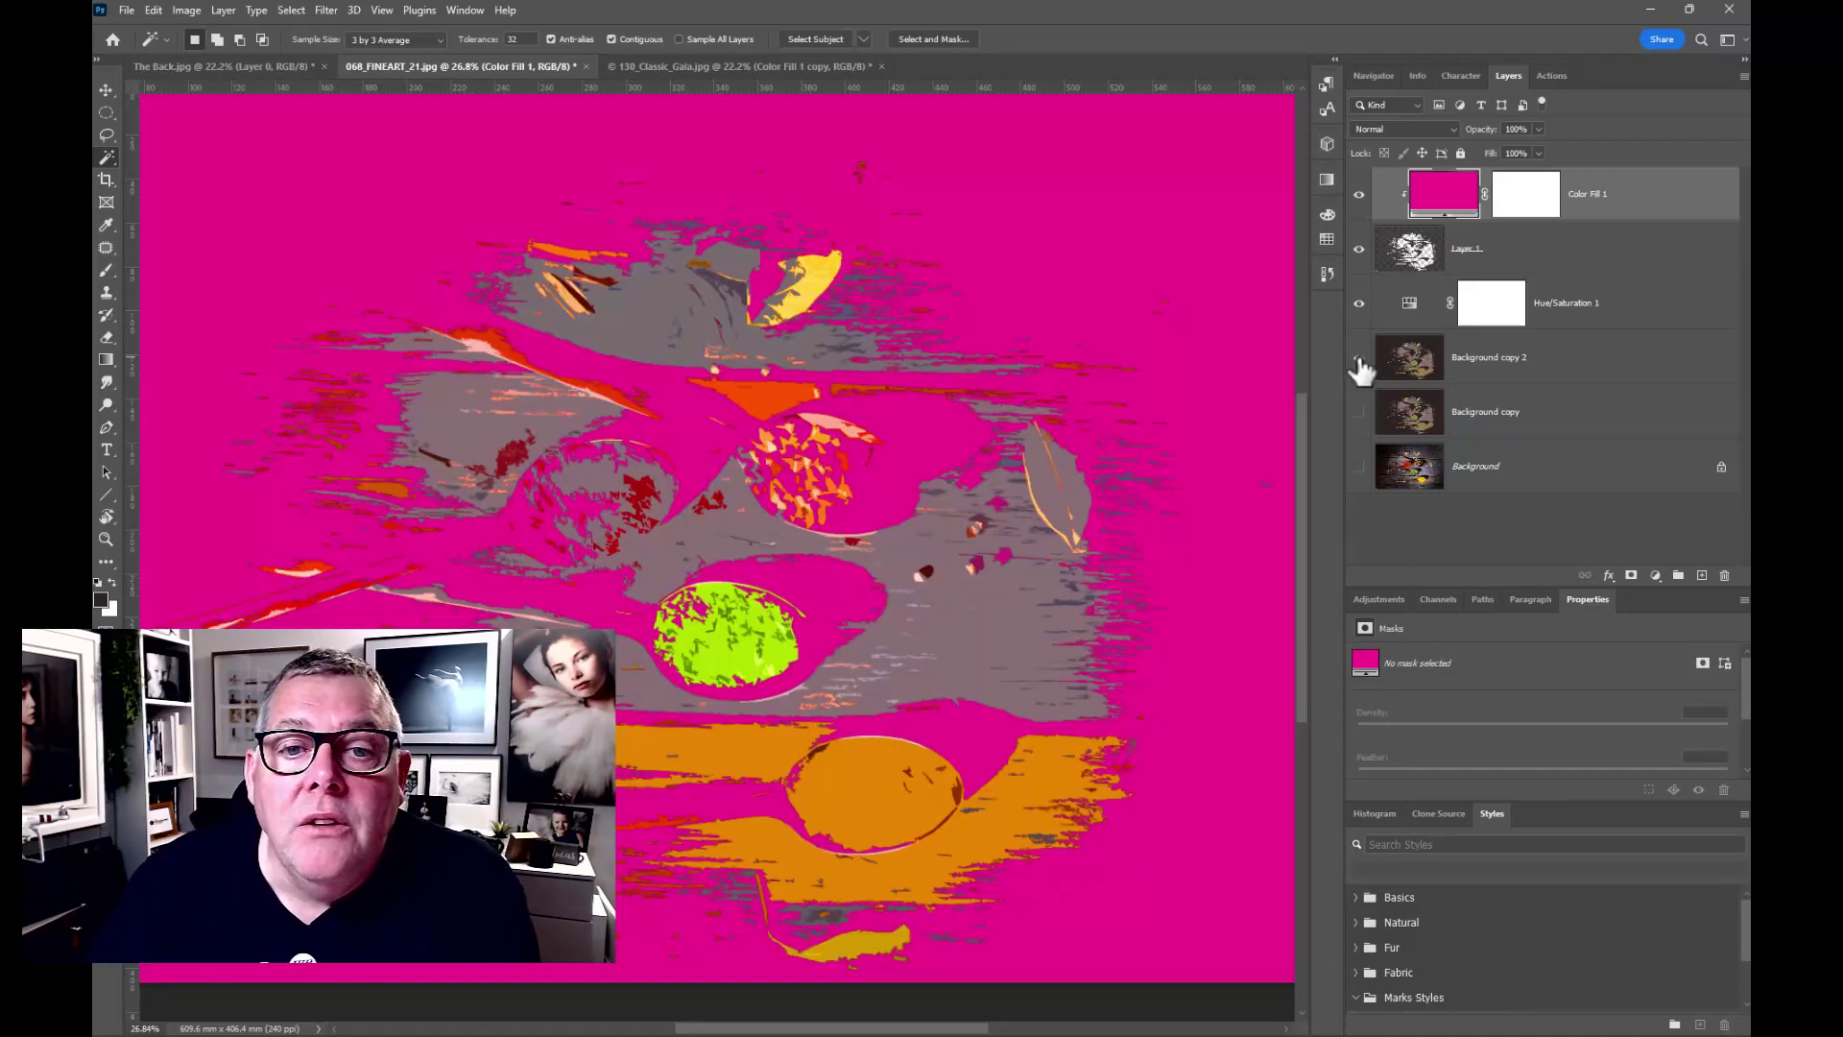
{"action": "left_click", "coordinate": [1359, 303]}
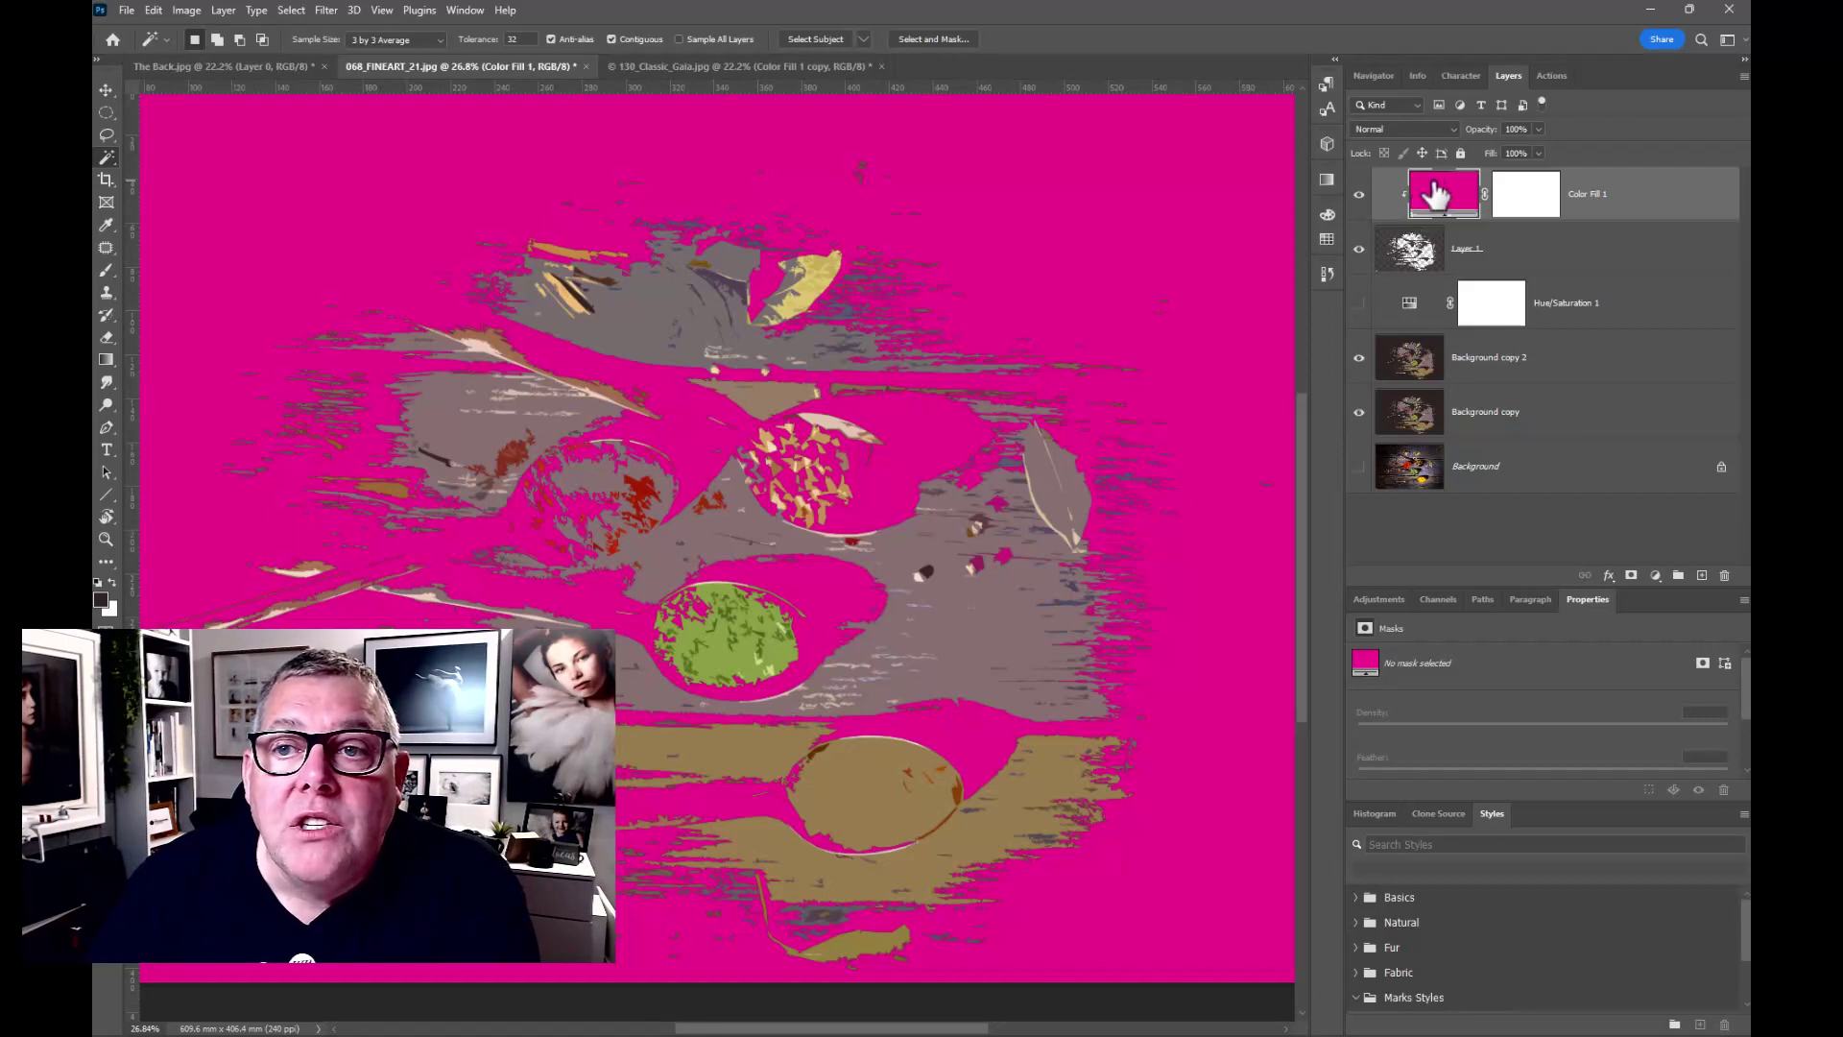
{"action": "left_click", "coordinate": [1421, 131]}
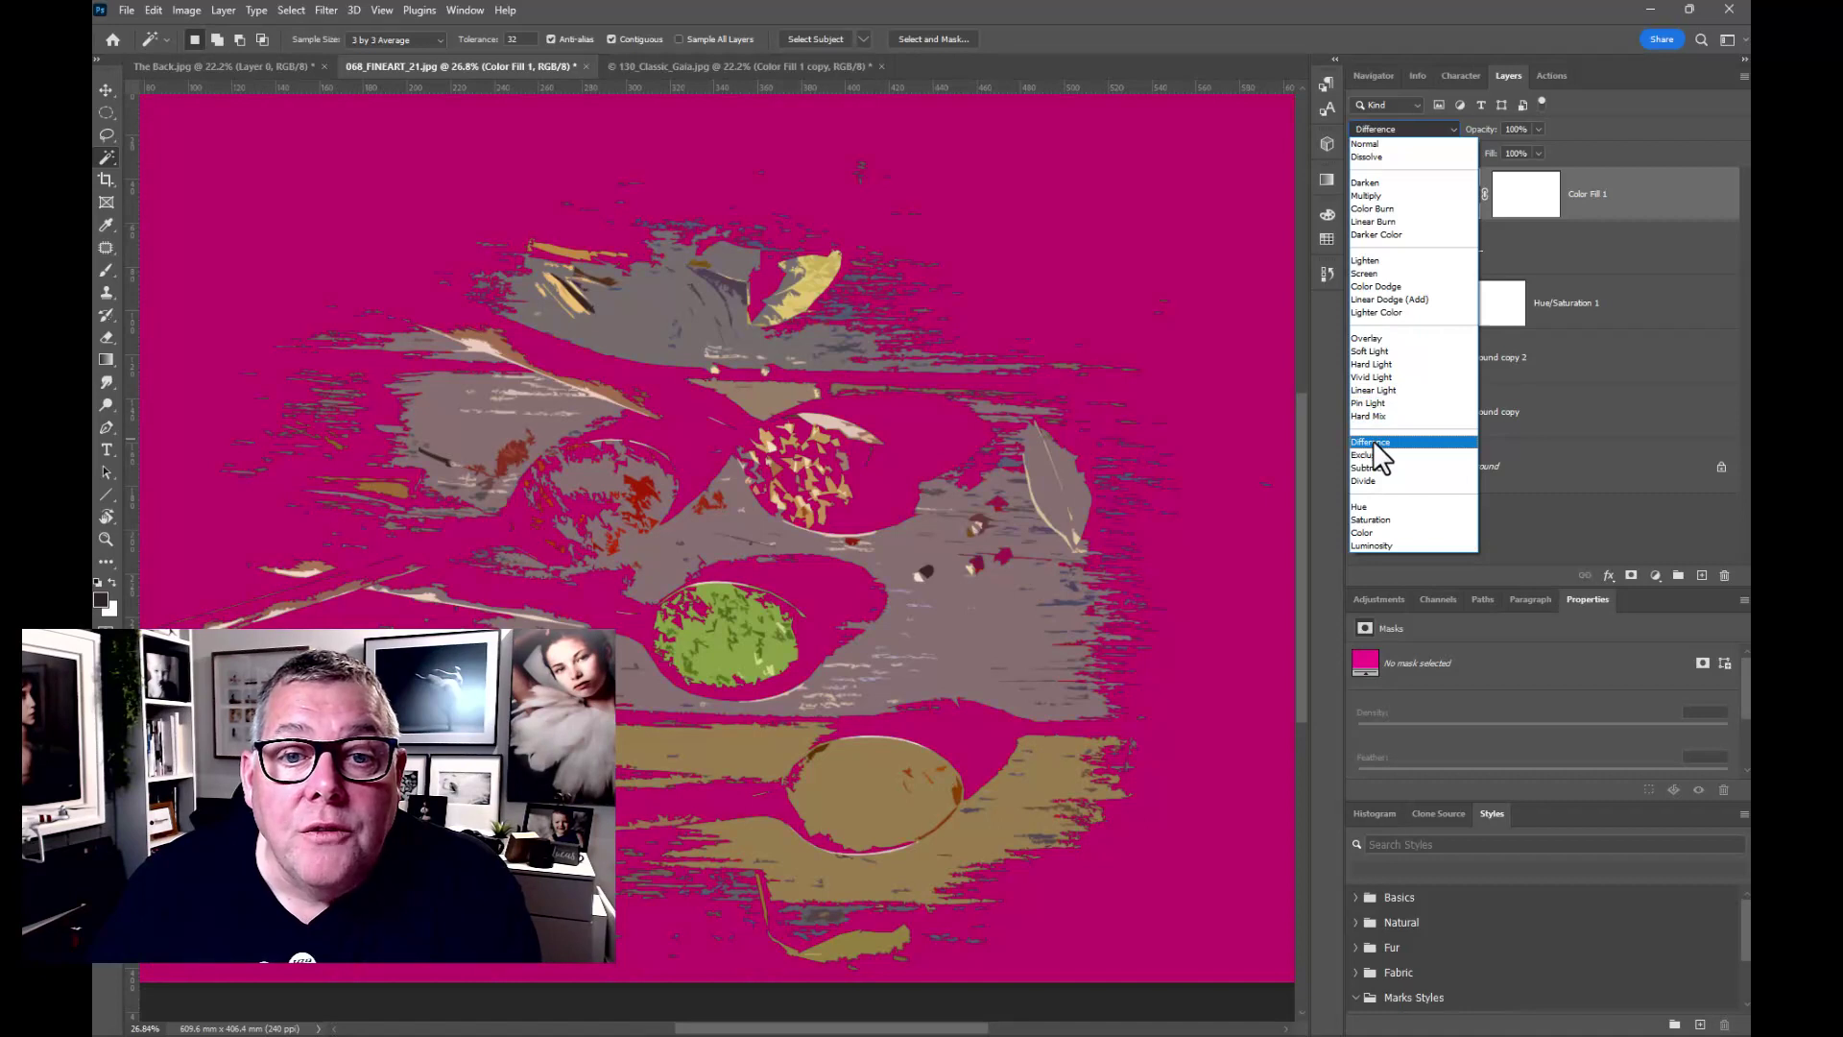
{"action": "left_click", "coordinate": [1374, 443]}
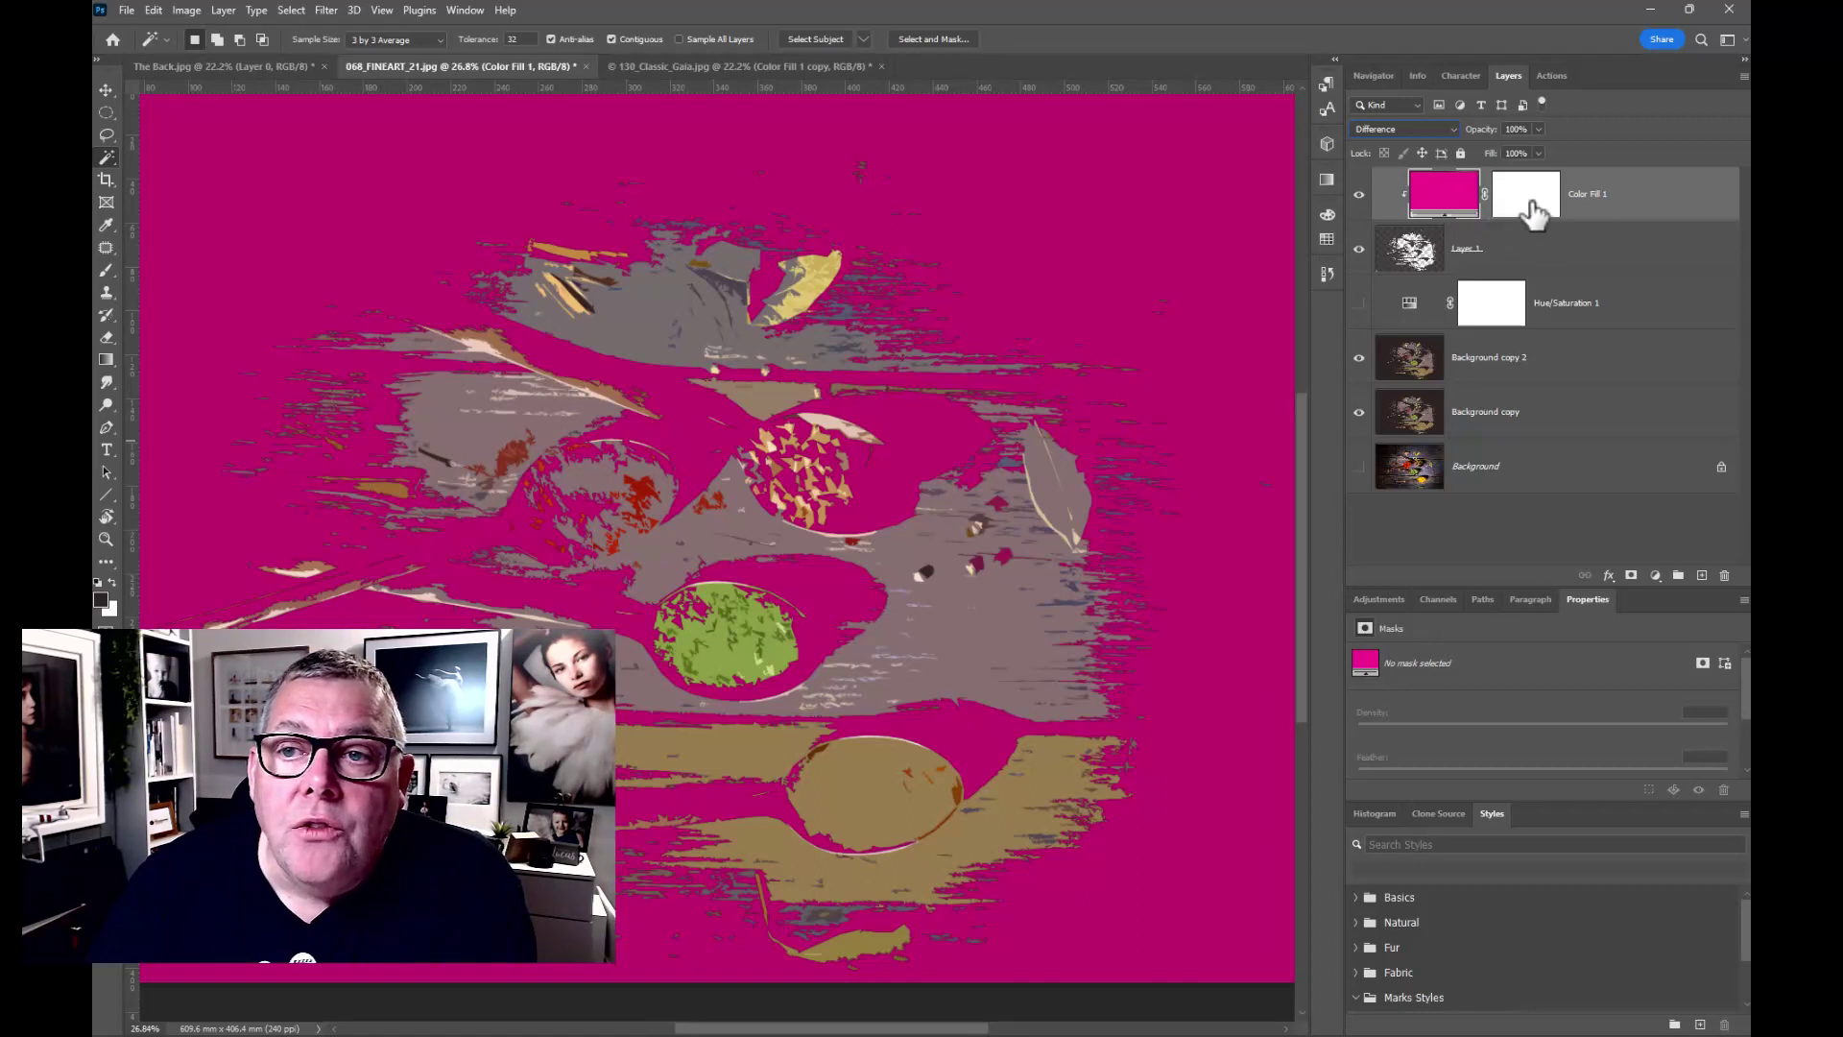
Paint black on Color Fill 1's mask around the upper spoons to reveal the dark areas.
{"action": "left_click", "coordinate": [106, 269]}
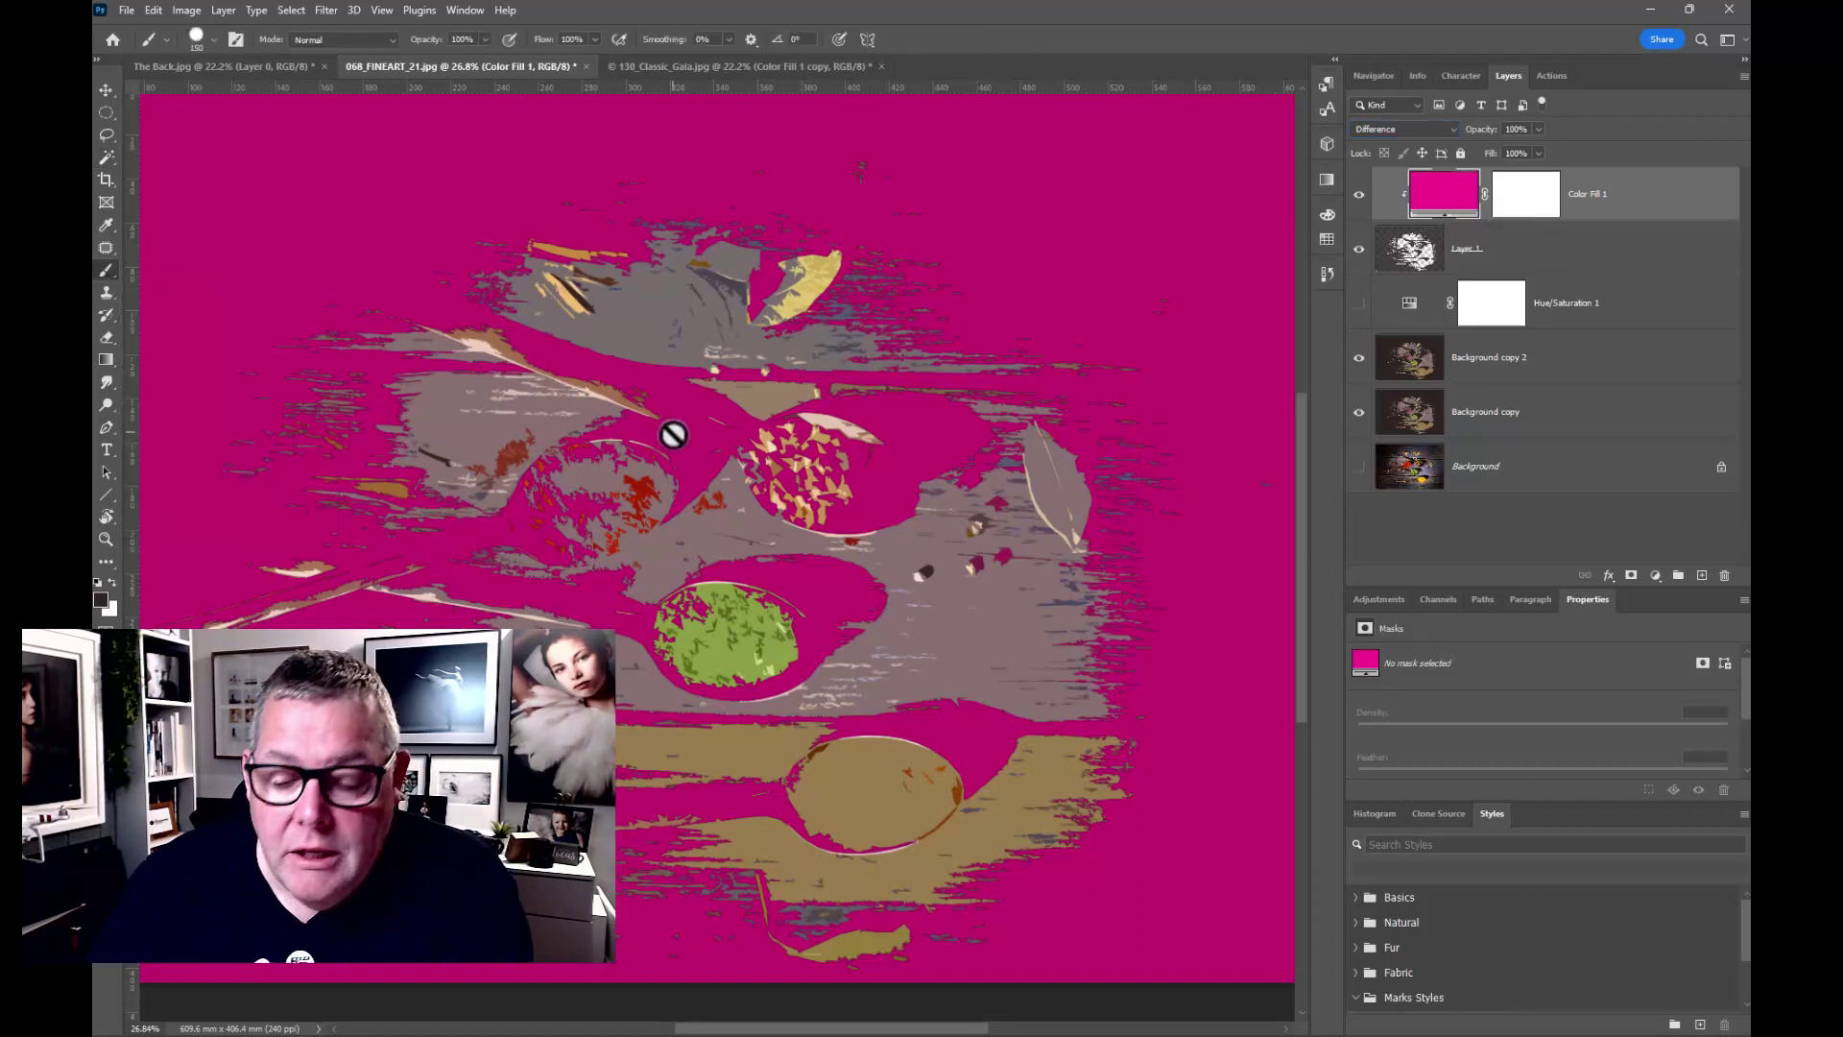
{"action": "left_click", "coordinate": [1519, 195]}
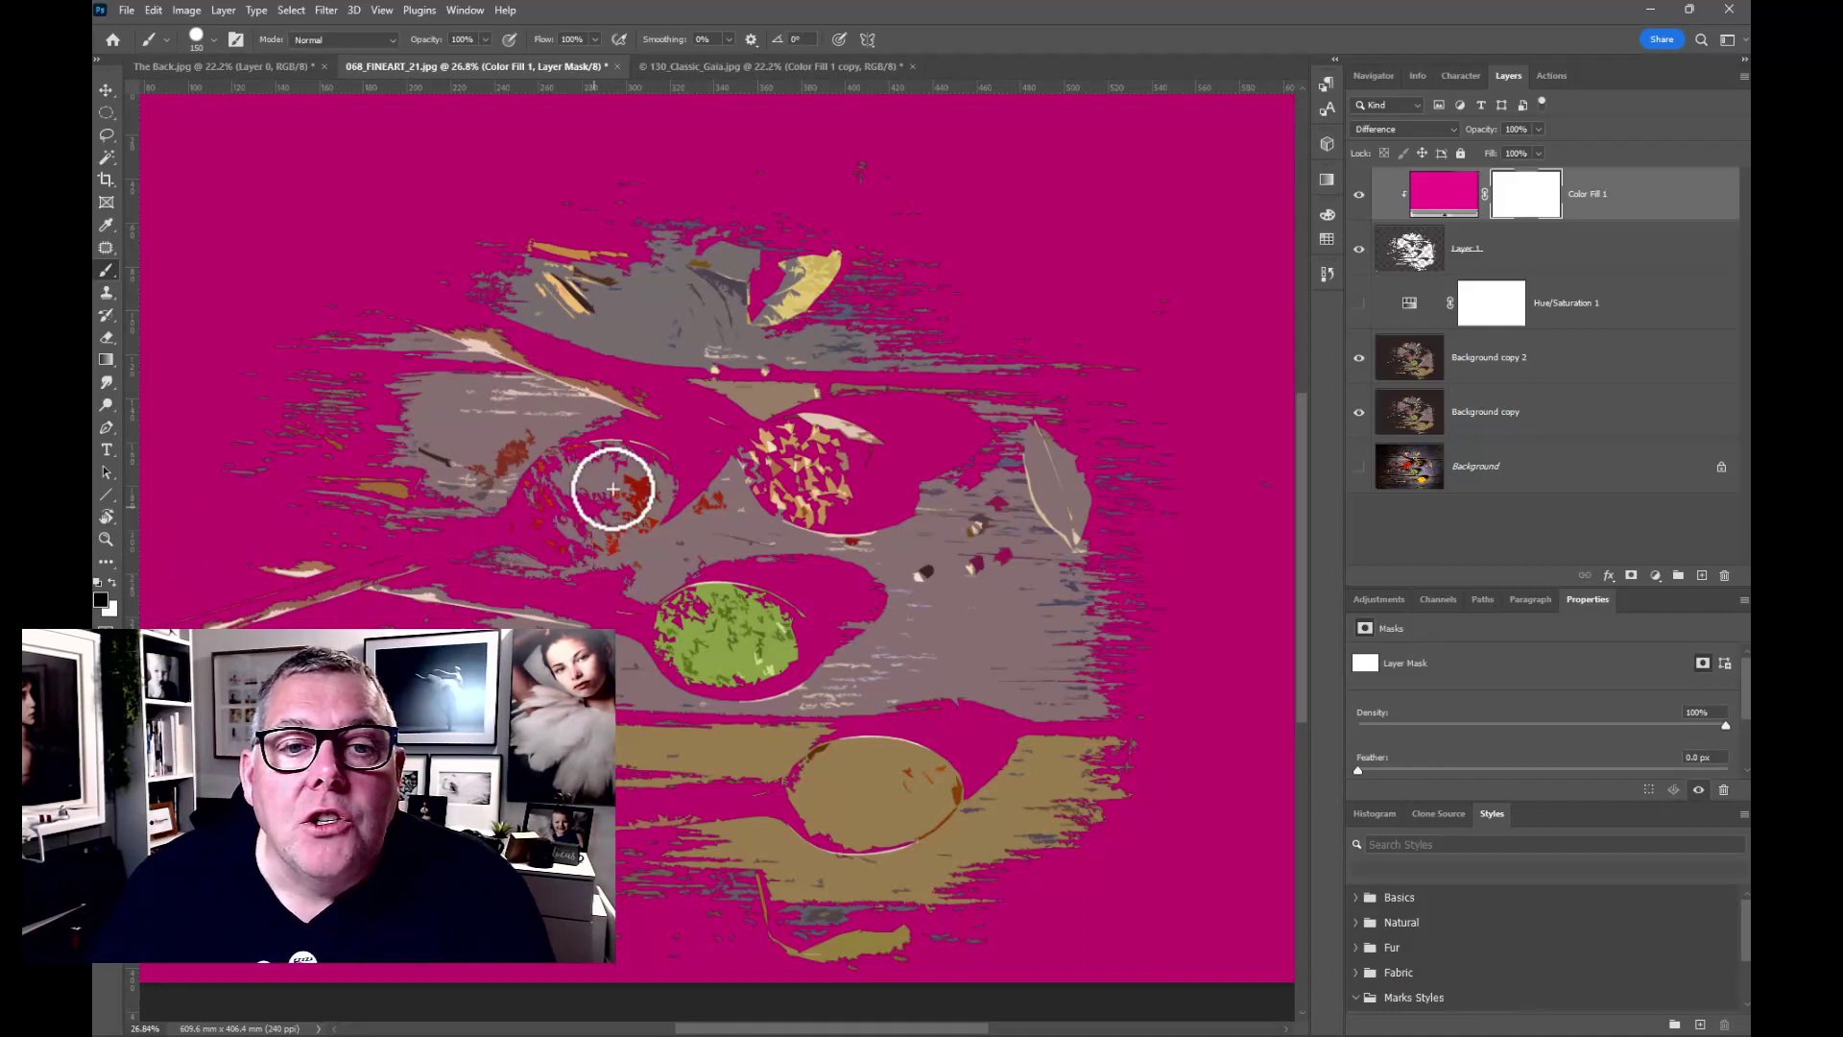
{"action": "mouse_move", "coordinate": [625, 383]}
{"action": "left_mouse_down"}
{"action": "mouse_move", "coordinate": [672, 361]}
{"action": "mouse_move", "coordinate": [500, 324]}
{"action": "mouse_move", "coordinate": [498, 389]}
{"action": "mouse_move", "coordinate": [740, 415]}
{"action": "mouse_move", "coordinate": [786, 384]}
{"action": "mouse_move", "coordinate": [707, 413]}
{"action": "mouse_move", "coordinate": [593, 348]}
{"action": "mouse_move", "coordinate": [502, 351]}
{"action": "mouse_move", "coordinate": [747, 348]}
{"action": "mouse_move", "coordinate": [681, 380]}
{"action": "mouse_move", "coordinate": [747, 417]}
{"action": "mouse_move", "coordinate": [917, 421]}
{"action": "mouse_move", "coordinate": [848, 398]}
{"action": "mouse_move", "coordinate": [948, 387]}
{"action": "mouse_move", "coordinate": [888, 468]}
{"action": "mouse_move", "coordinate": [963, 436]}
{"action": "mouse_move", "coordinate": [967, 469]}
{"action": "mouse_move", "coordinate": [890, 514]}
{"action": "mouse_move", "coordinate": [794, 489]}
{"action": "mouse_move", "coordinate": [834, 472]}
{"action": "mouse_move", "coordinate": [889, 497]}
{"action": "mouse_move", "coordinate": [859, 533]}
{"action": "mouse_move", "coordinate": [799, 487]}
{"action": "mouse_move", "coordinate": [773, 509]}
{"action": "mouse_move", "coordinate": [706, 502]}
{"action": "mouse_move", "coordinate": [760, 452]}
{"action": "mouse_move", "coordinate": [705, 435]}
{"action": "mouse_move", "coordinate": [776, 439]}
{"action": "mouse_move", "coordinate": [653, 520]}
{"action": "mouse_move", "coordinate": [641, 425]}
{"action": "mouse_move", "coordinate": [611, 454]}
{"action": "mouse_move", "coordinate": [740, 449]}
{"action": "mouse_move", "coordinate": [700, 424]}
{"action": "mouse_move", "coordinate": [449, 536]}
{"action": "mouse_move", "coordinate": [589, 538]}
{"action": "left_mouse_up"}
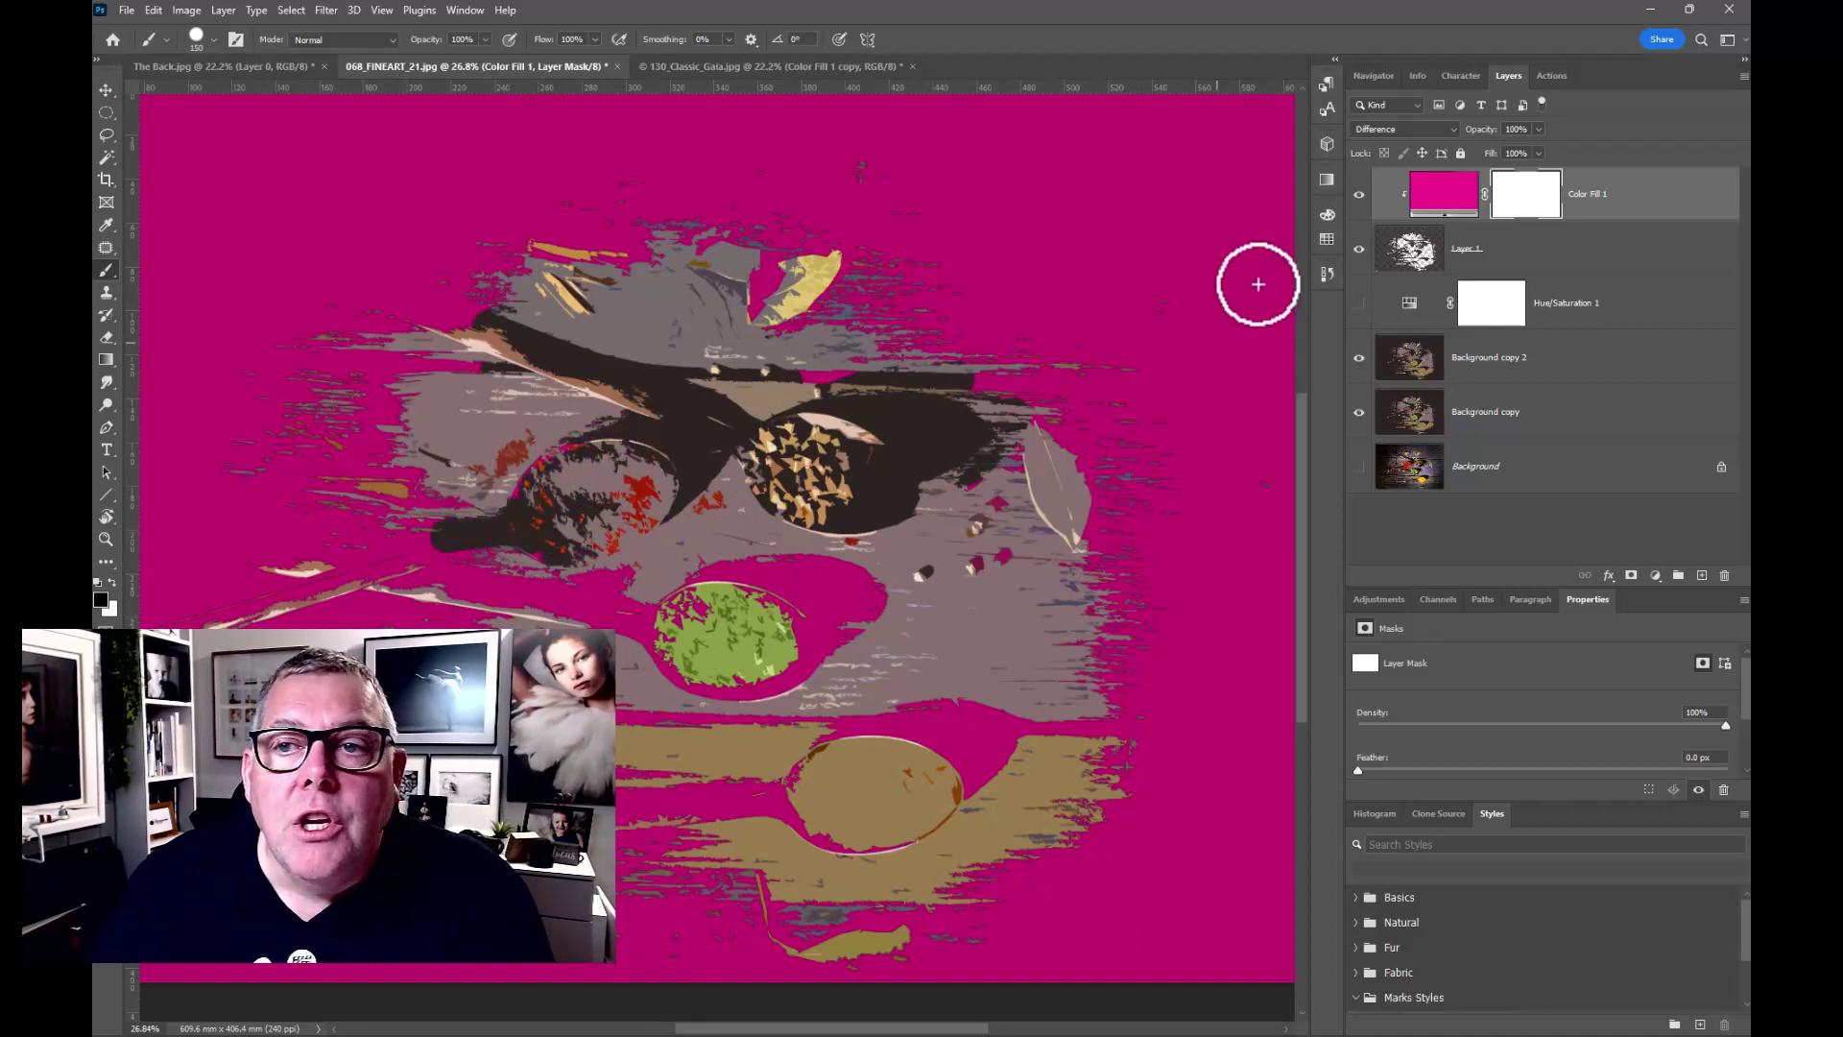
Duplicate the spice photo to Layer 1 and apply Filter Gallery Cutout with Edge Fidelity 1.
{"action": "left_click_drag", "start_coordinate": [1512, 235], "coordinate": [1725, 574]}
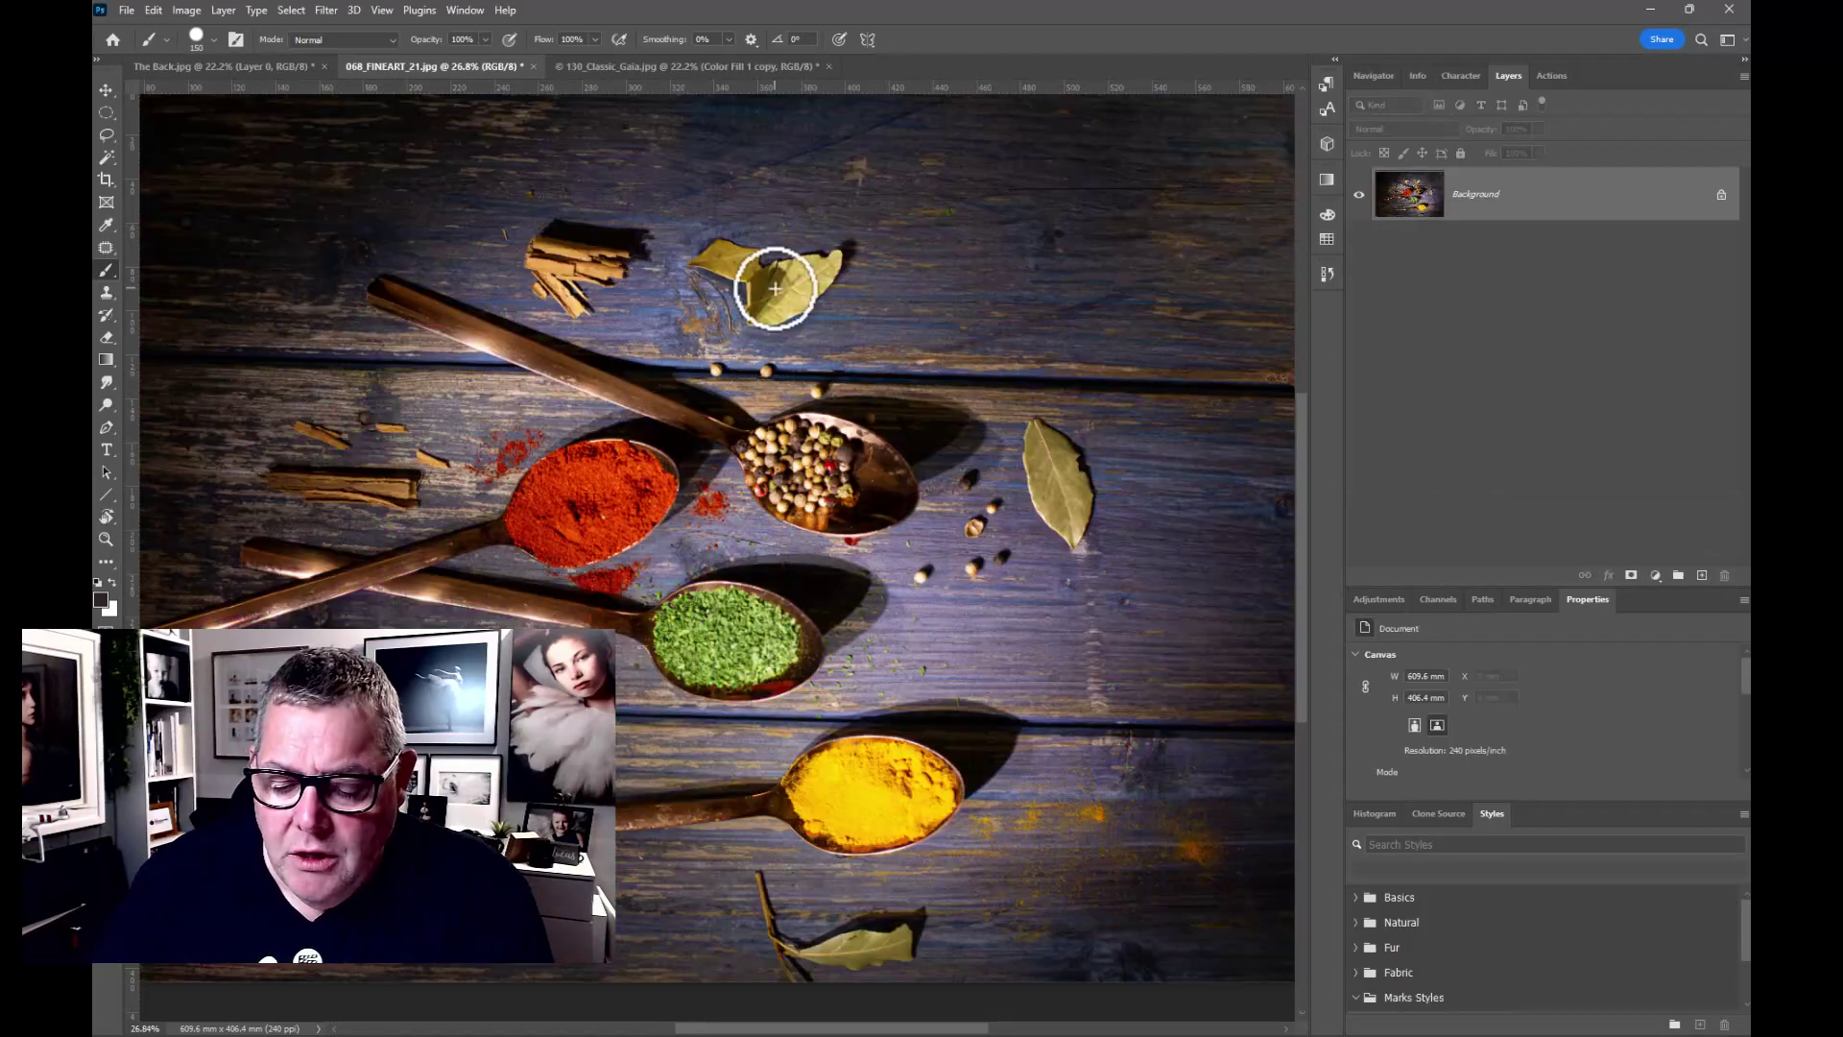
{"action": "key", "text": "ctrl+j"}
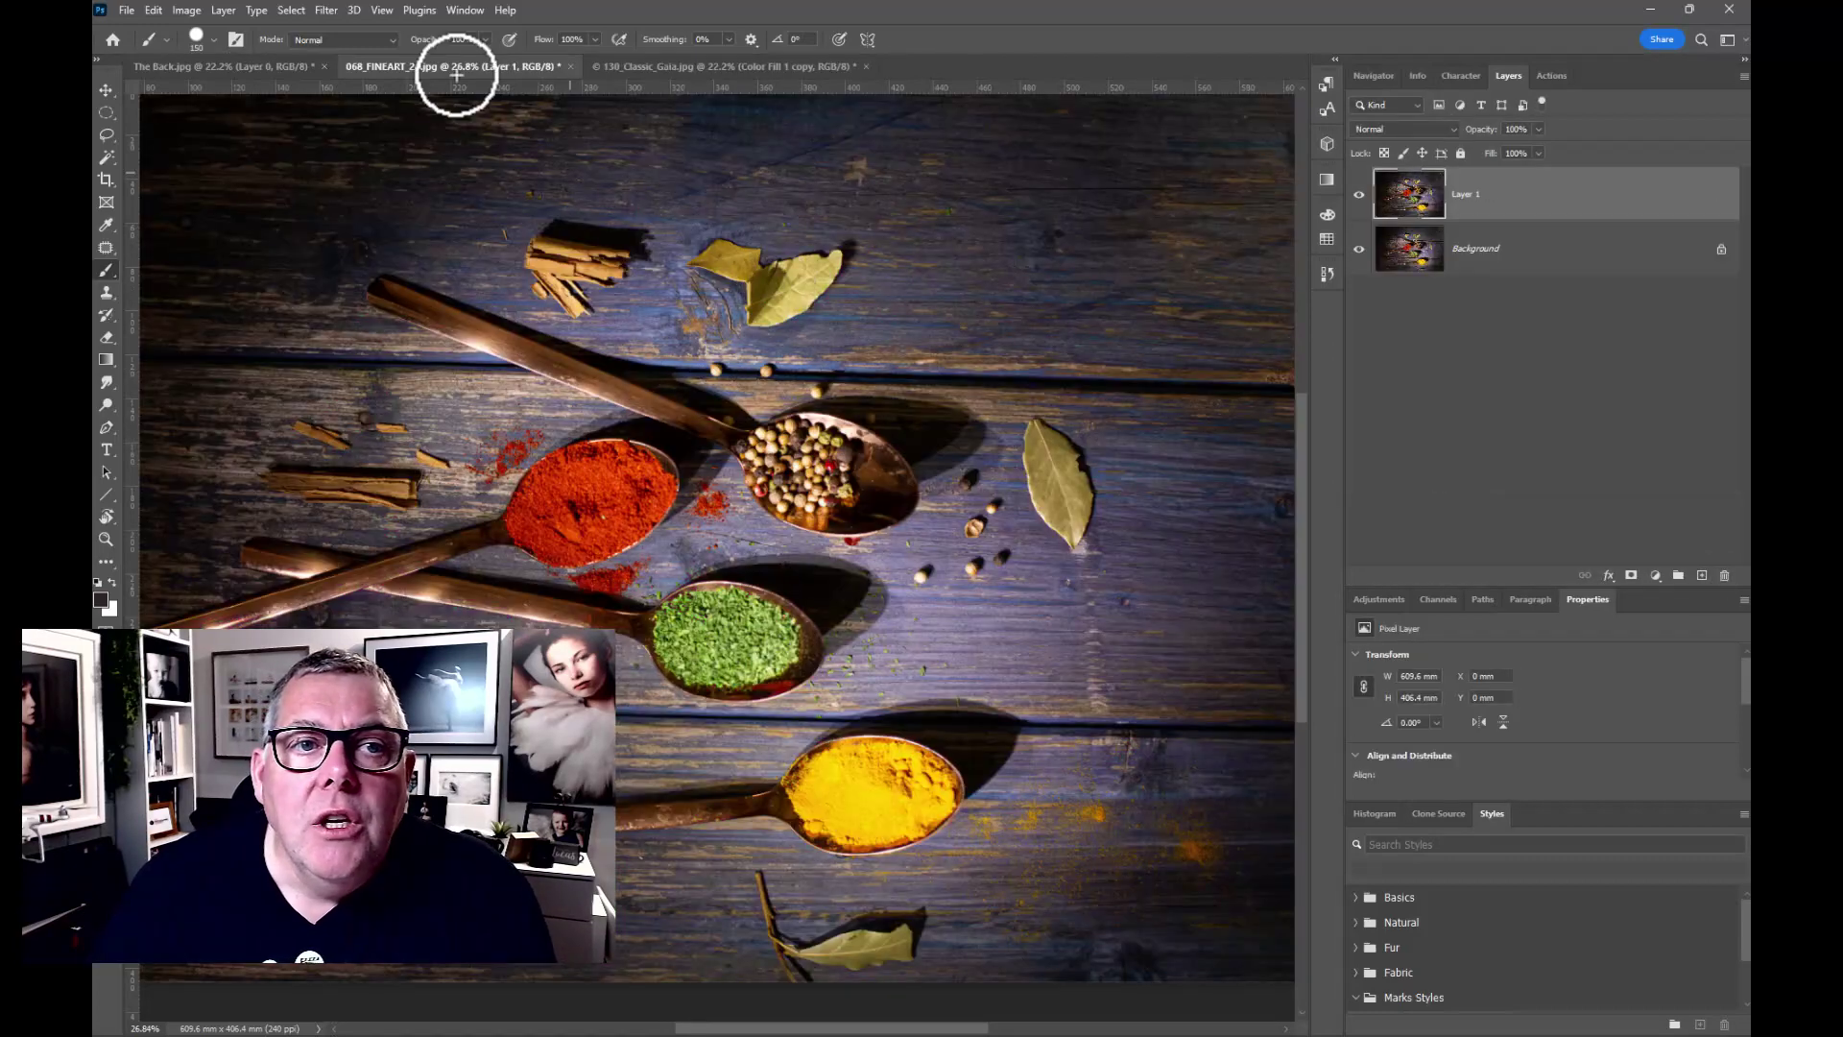
{"action": "left_click", "coordinate": [325, 10]}
{"action": "left_click", "coordinate": [355, 108]}
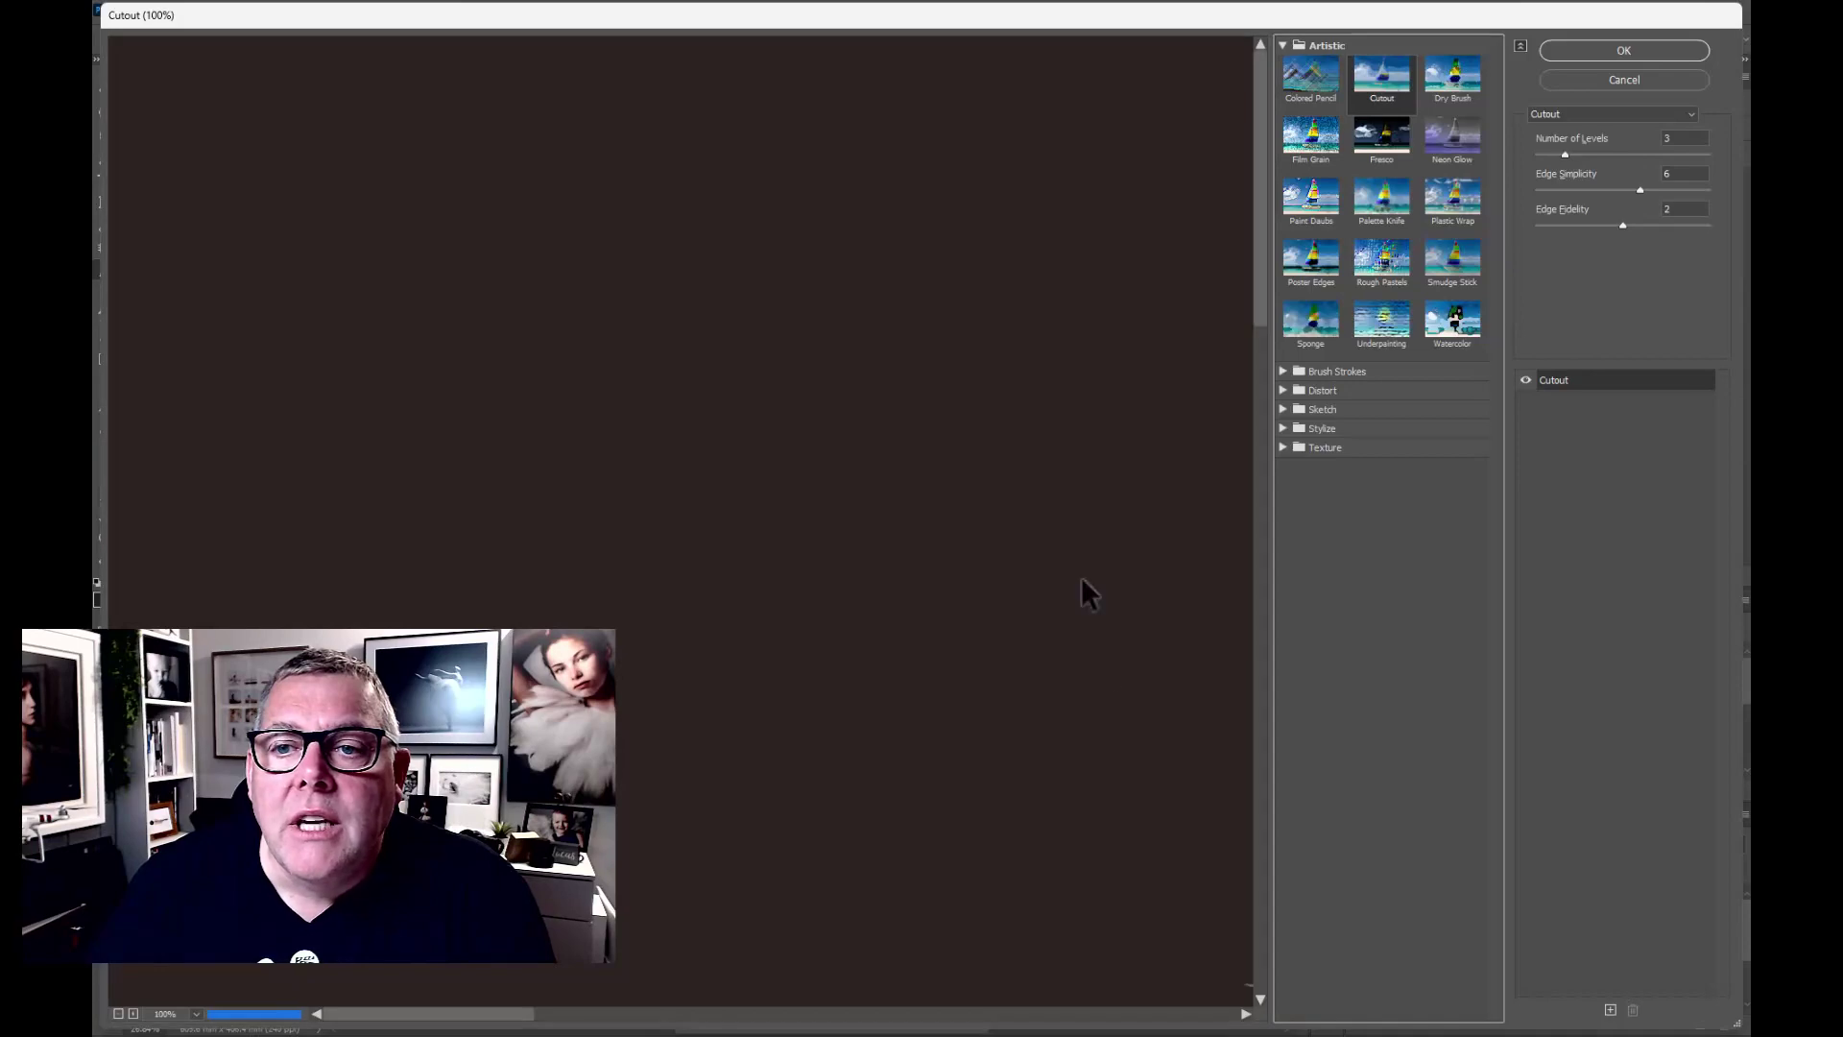
{"action": "left_click_drag", "start_coordinate": [238, 439], "coordinate": [1111, 500]}
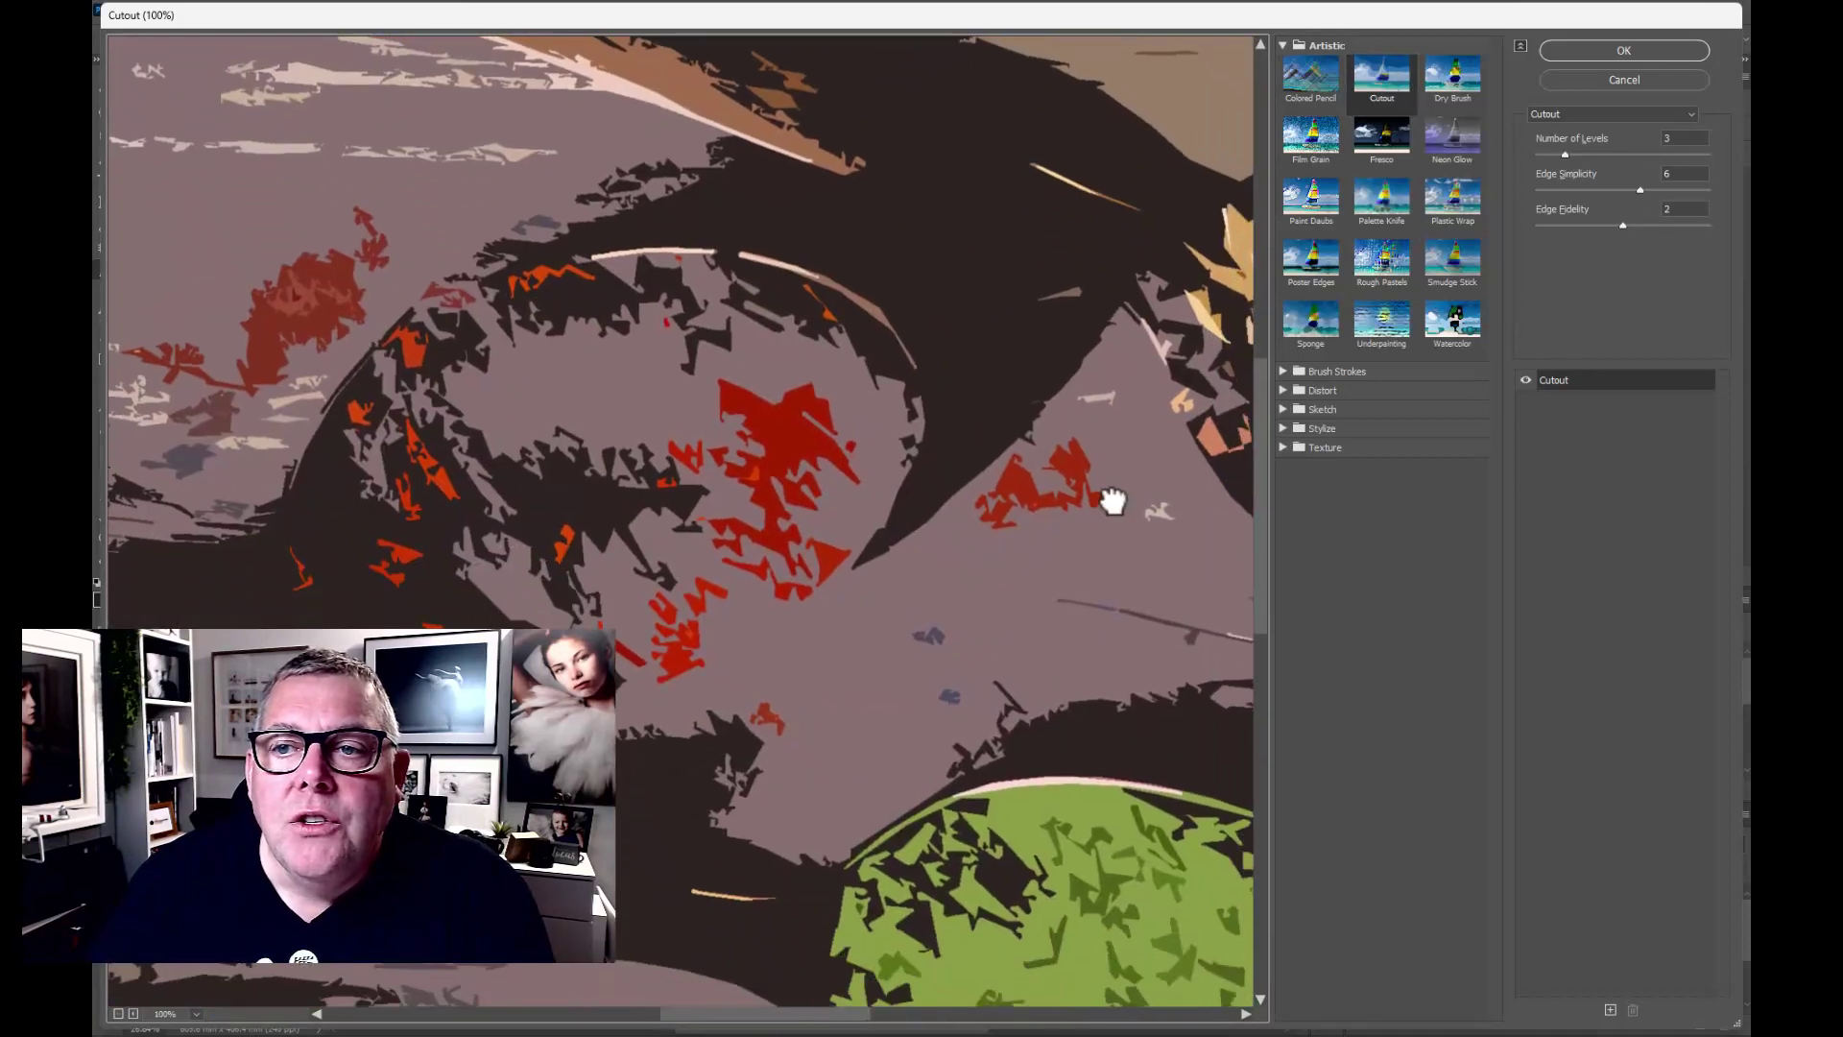
{"action": "left_click", "coordinate": [1575, 227]}
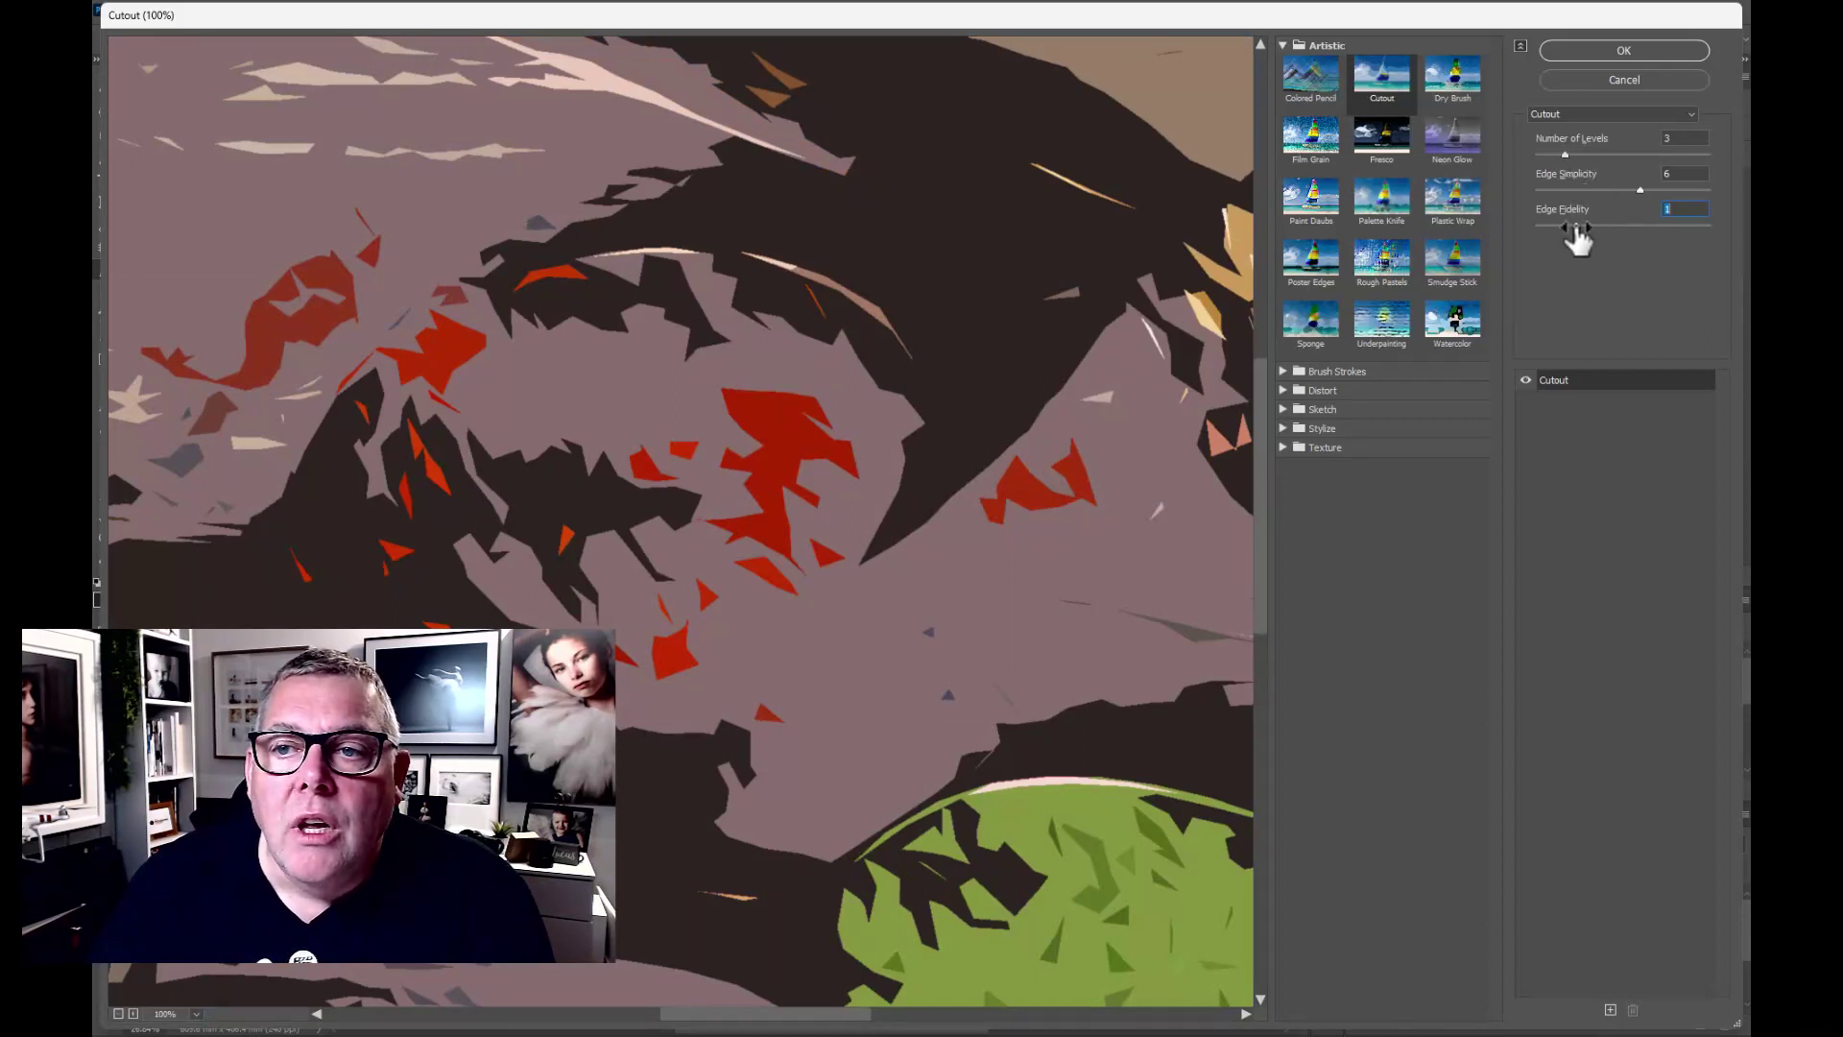
{"action": "left_click", "coordinate": [1604, 52]}
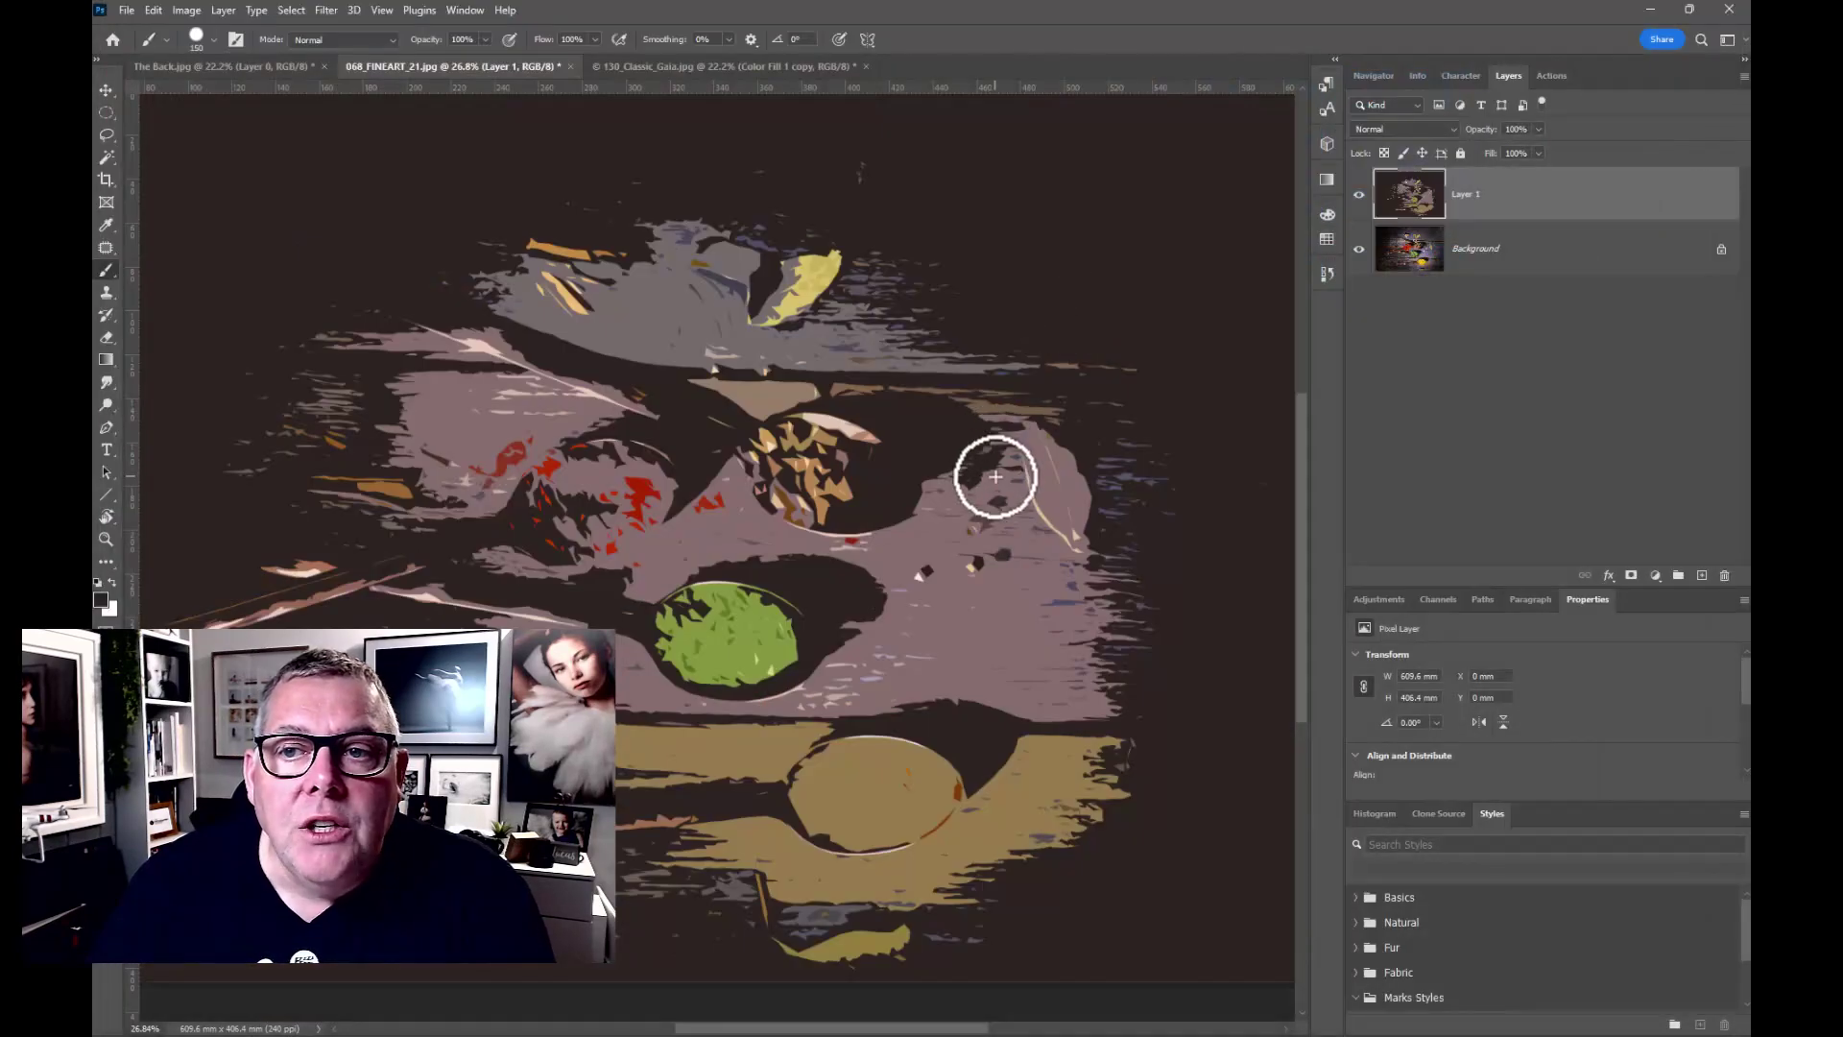
Add a Hue/Saturation layer boosting saturation of the yellow bowl's yellows and the red spices' reds.
{"action": "left_click", "coordinate": [1655, 576]}
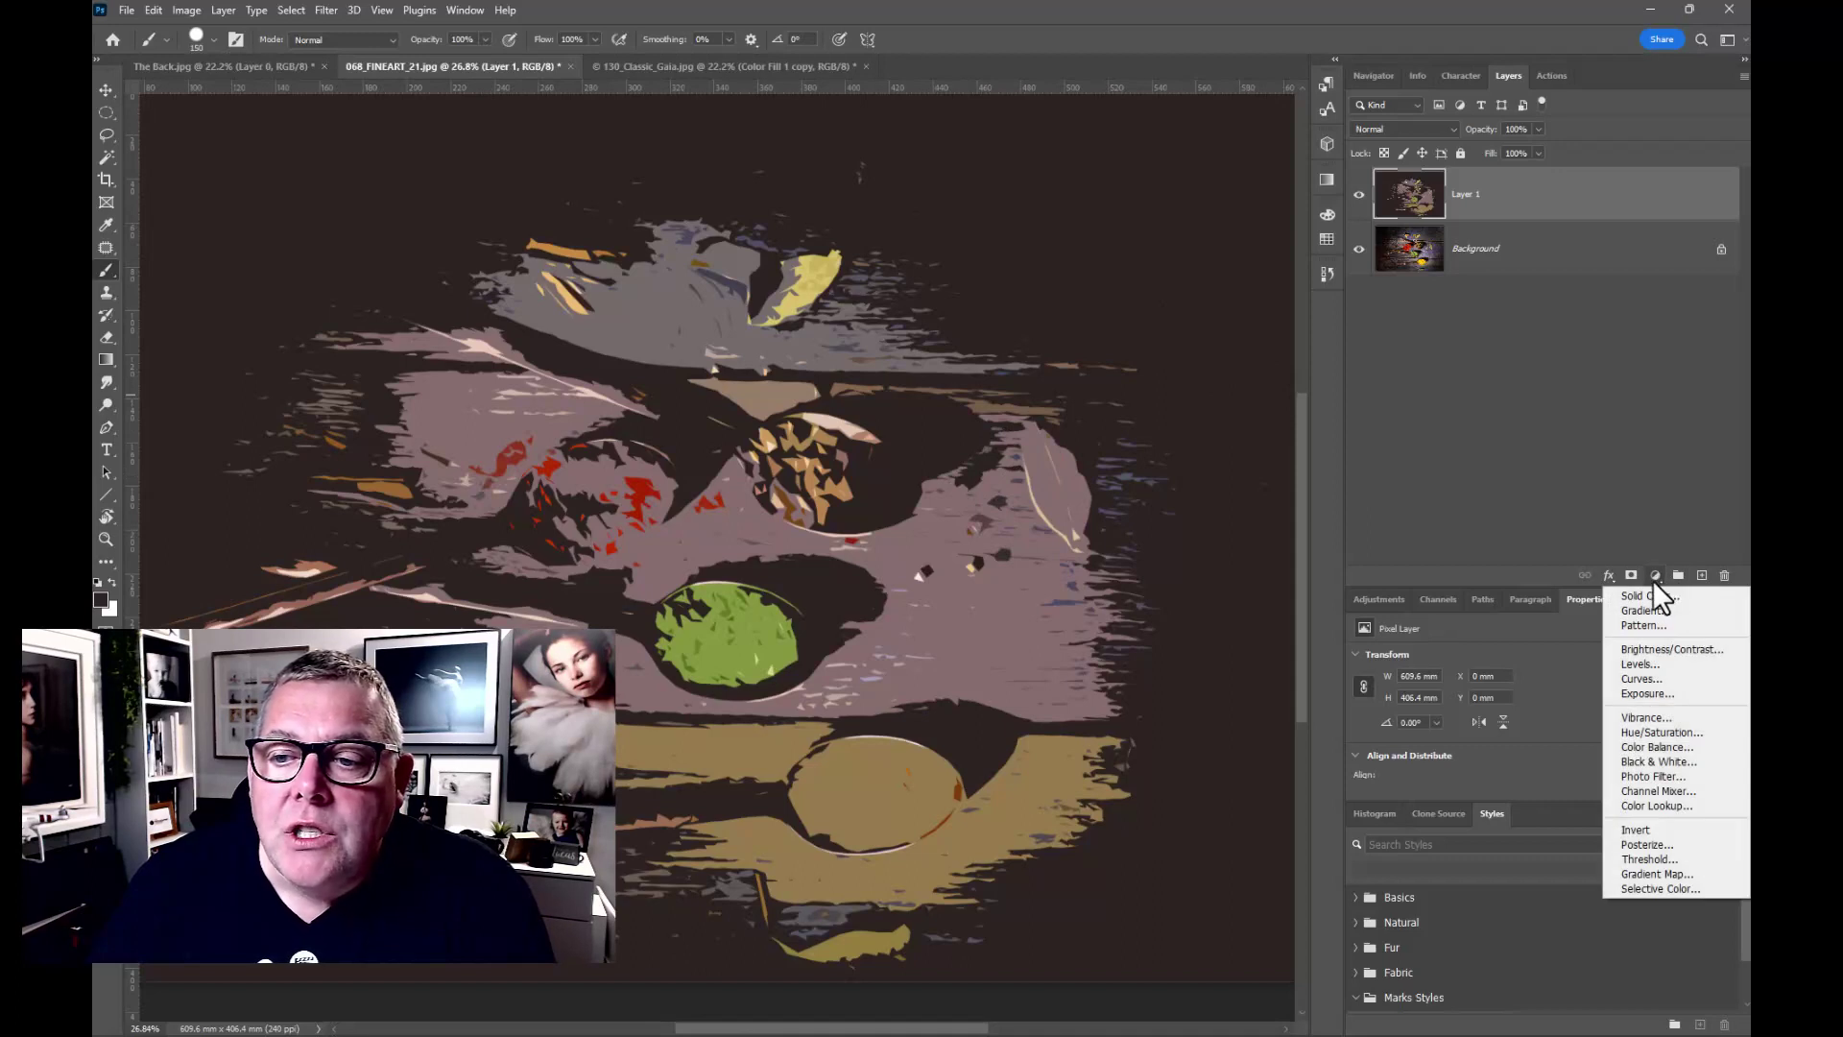
{"action": "left_click", "coordinate": [1651, 731]}
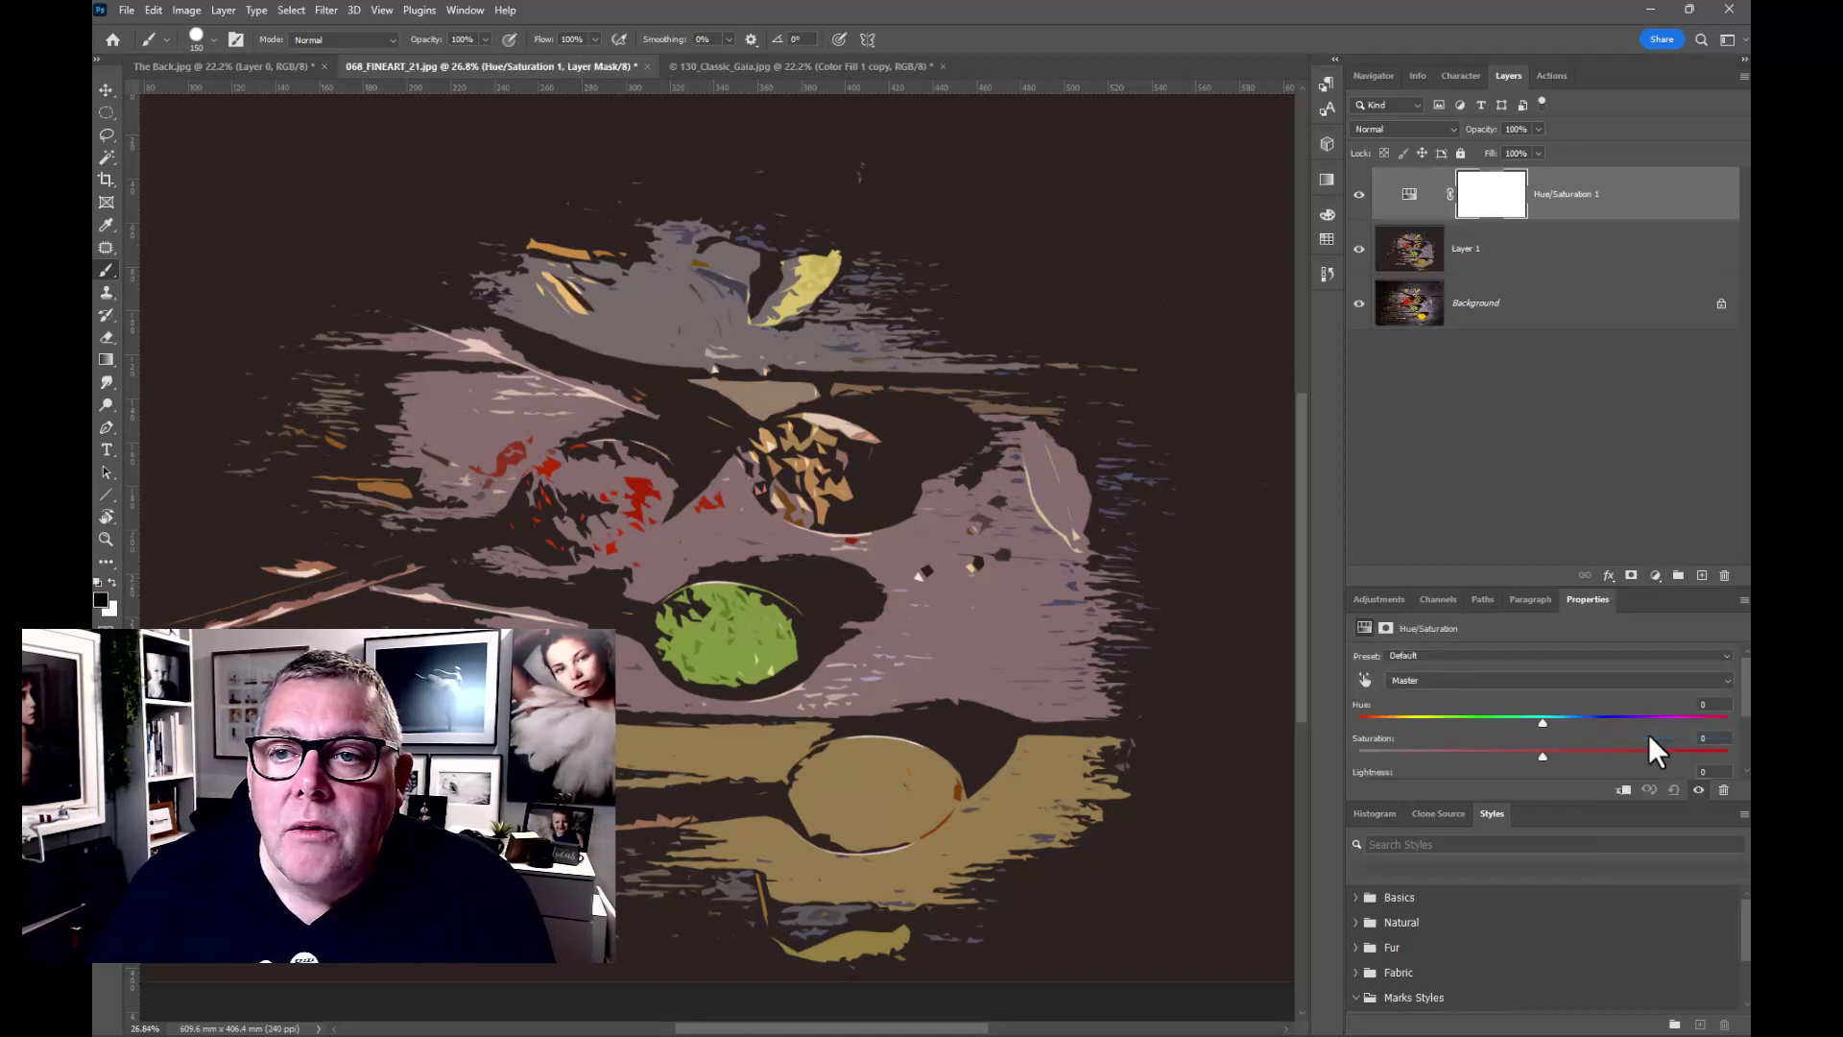
{"action": "left_click", "coordinate": [1363, 677]}
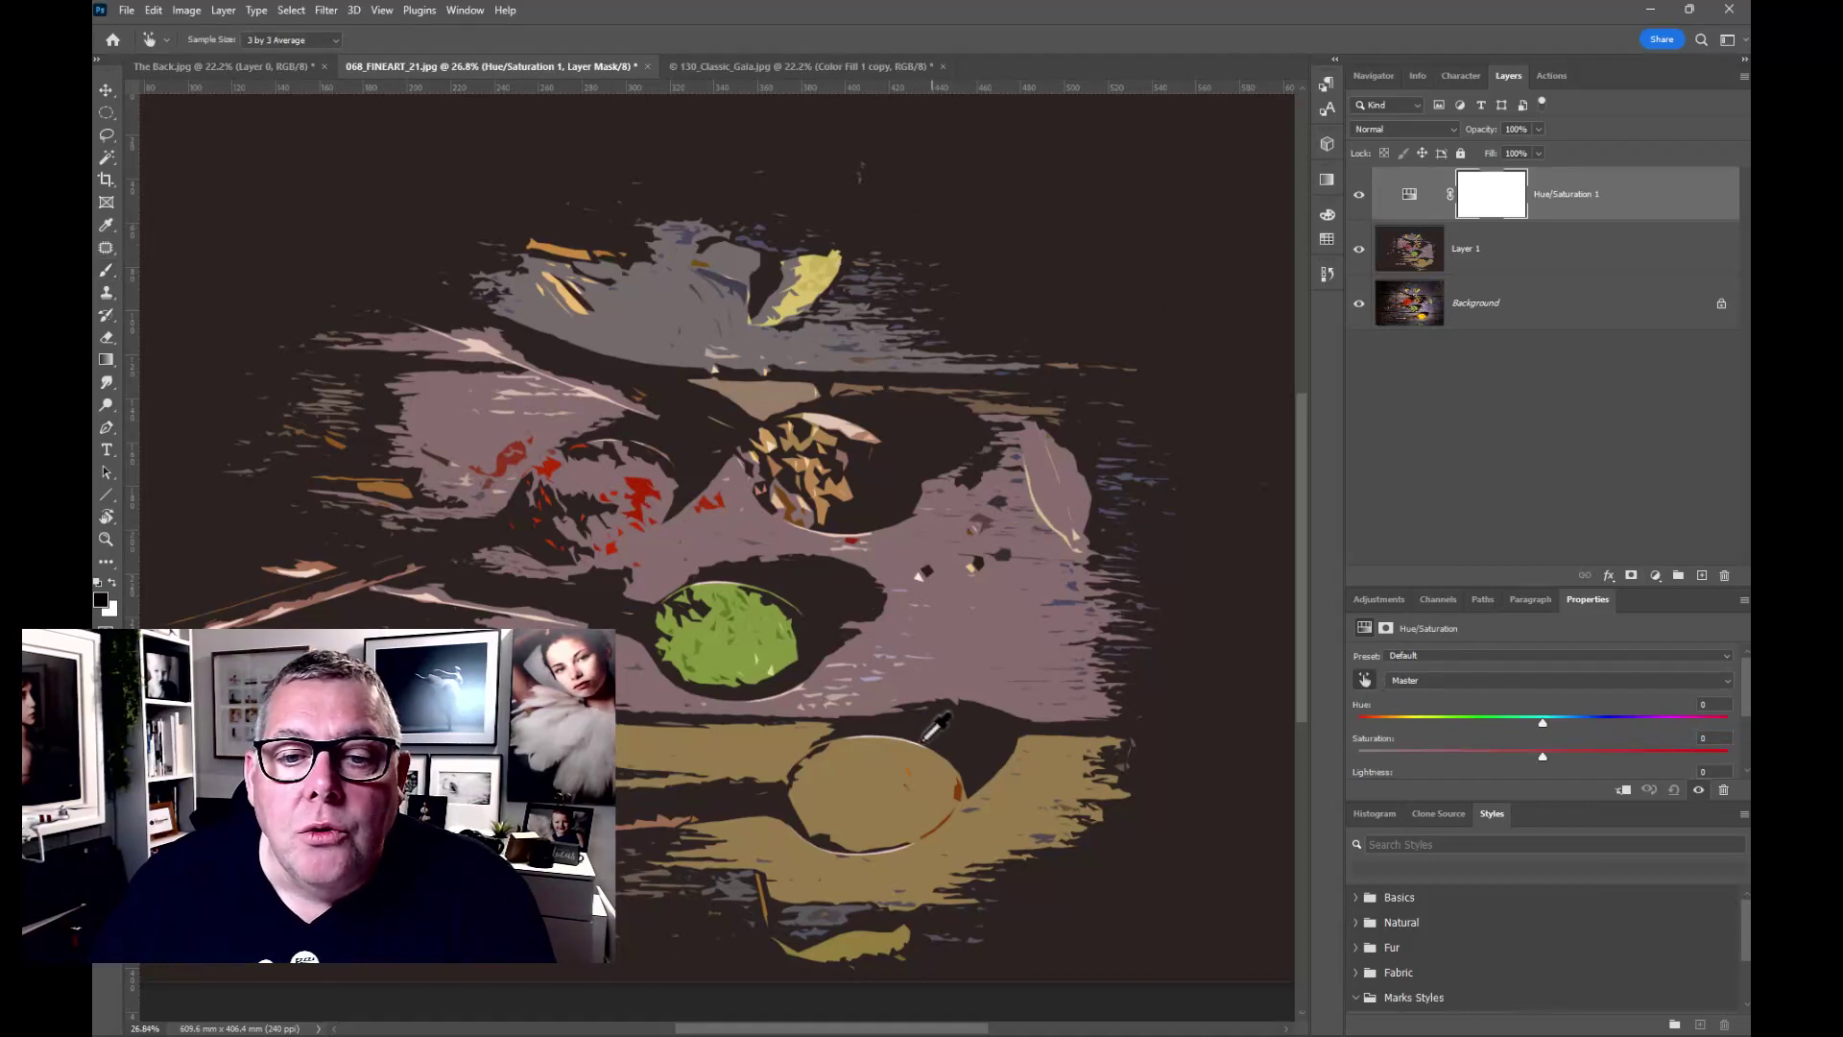
{"action": "mouse_move", "coordinate": [877, 762]}
{"action": "left_mouse_down"}
{"action": "mouse_move", "coordinate": [909, 752]}
{"action": "mouse_move", "coordinate": [909, 772]}
{"action": "left_mouse_up"}
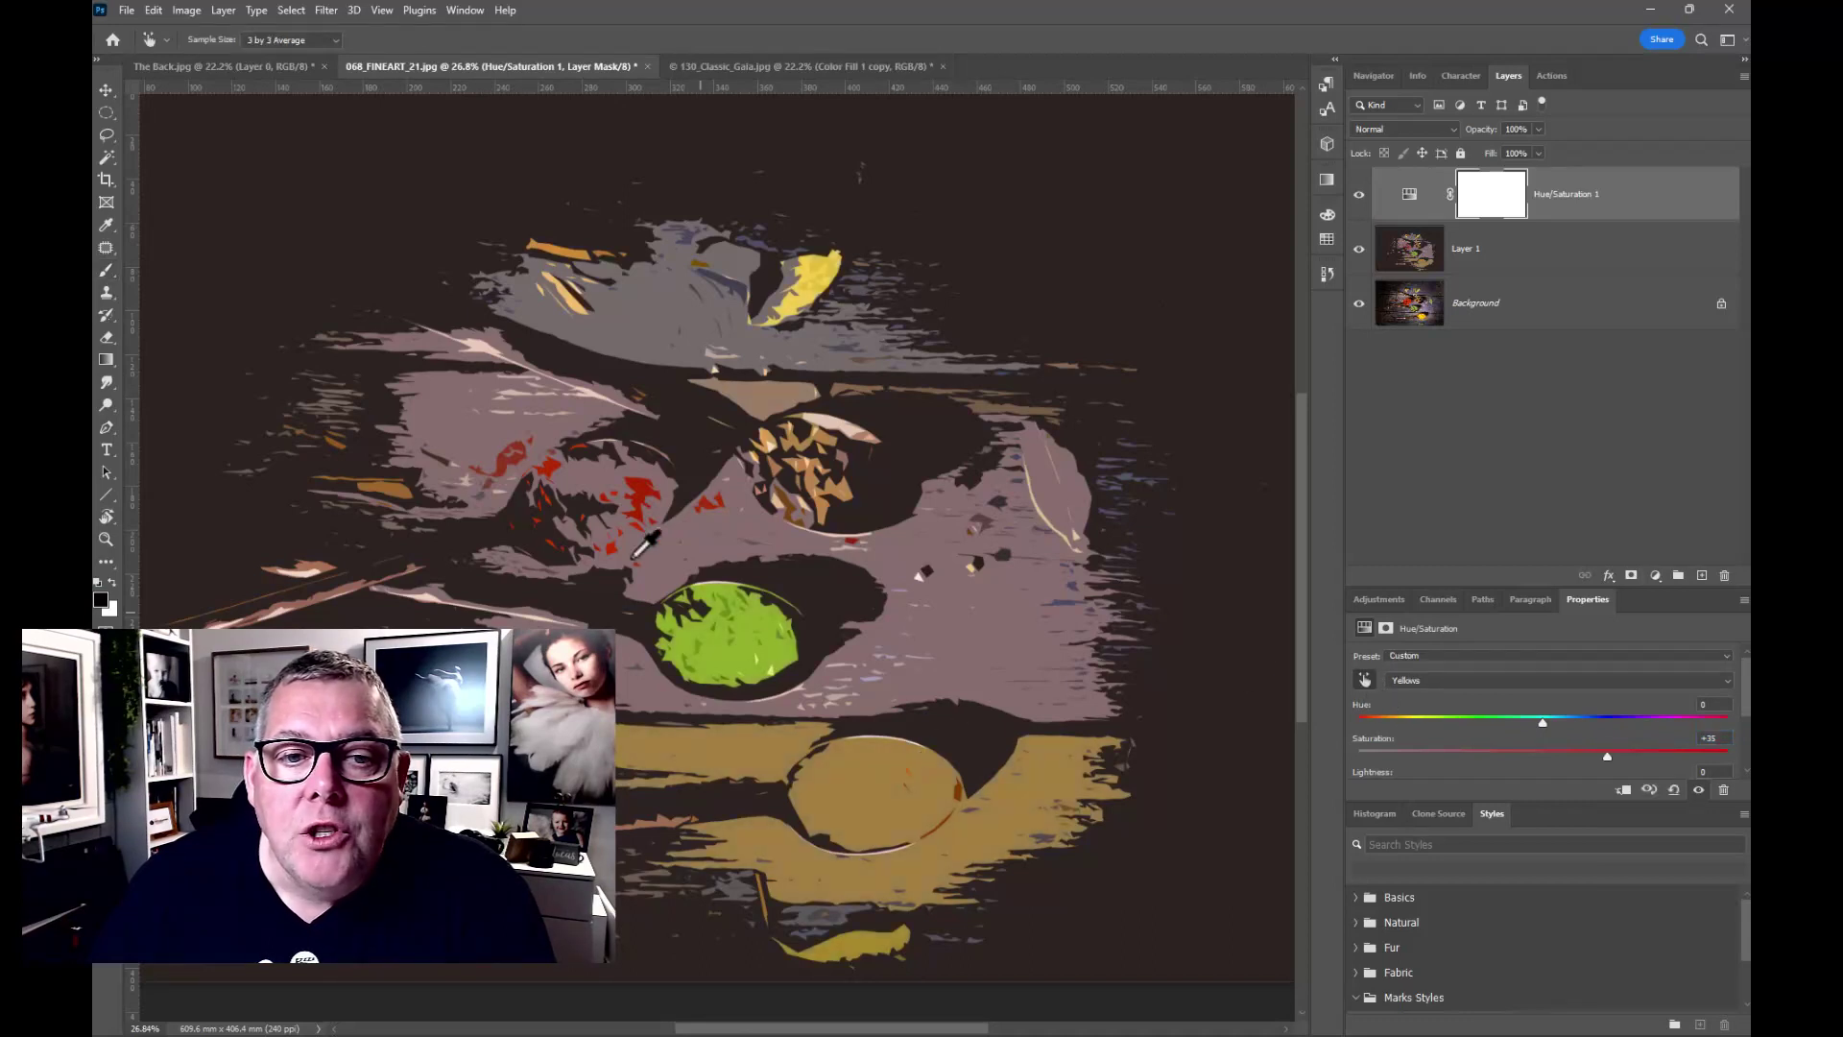
{"action": "left_click_drag", "start_coordinate": [655, 467], "coordinate": [677, 468]}
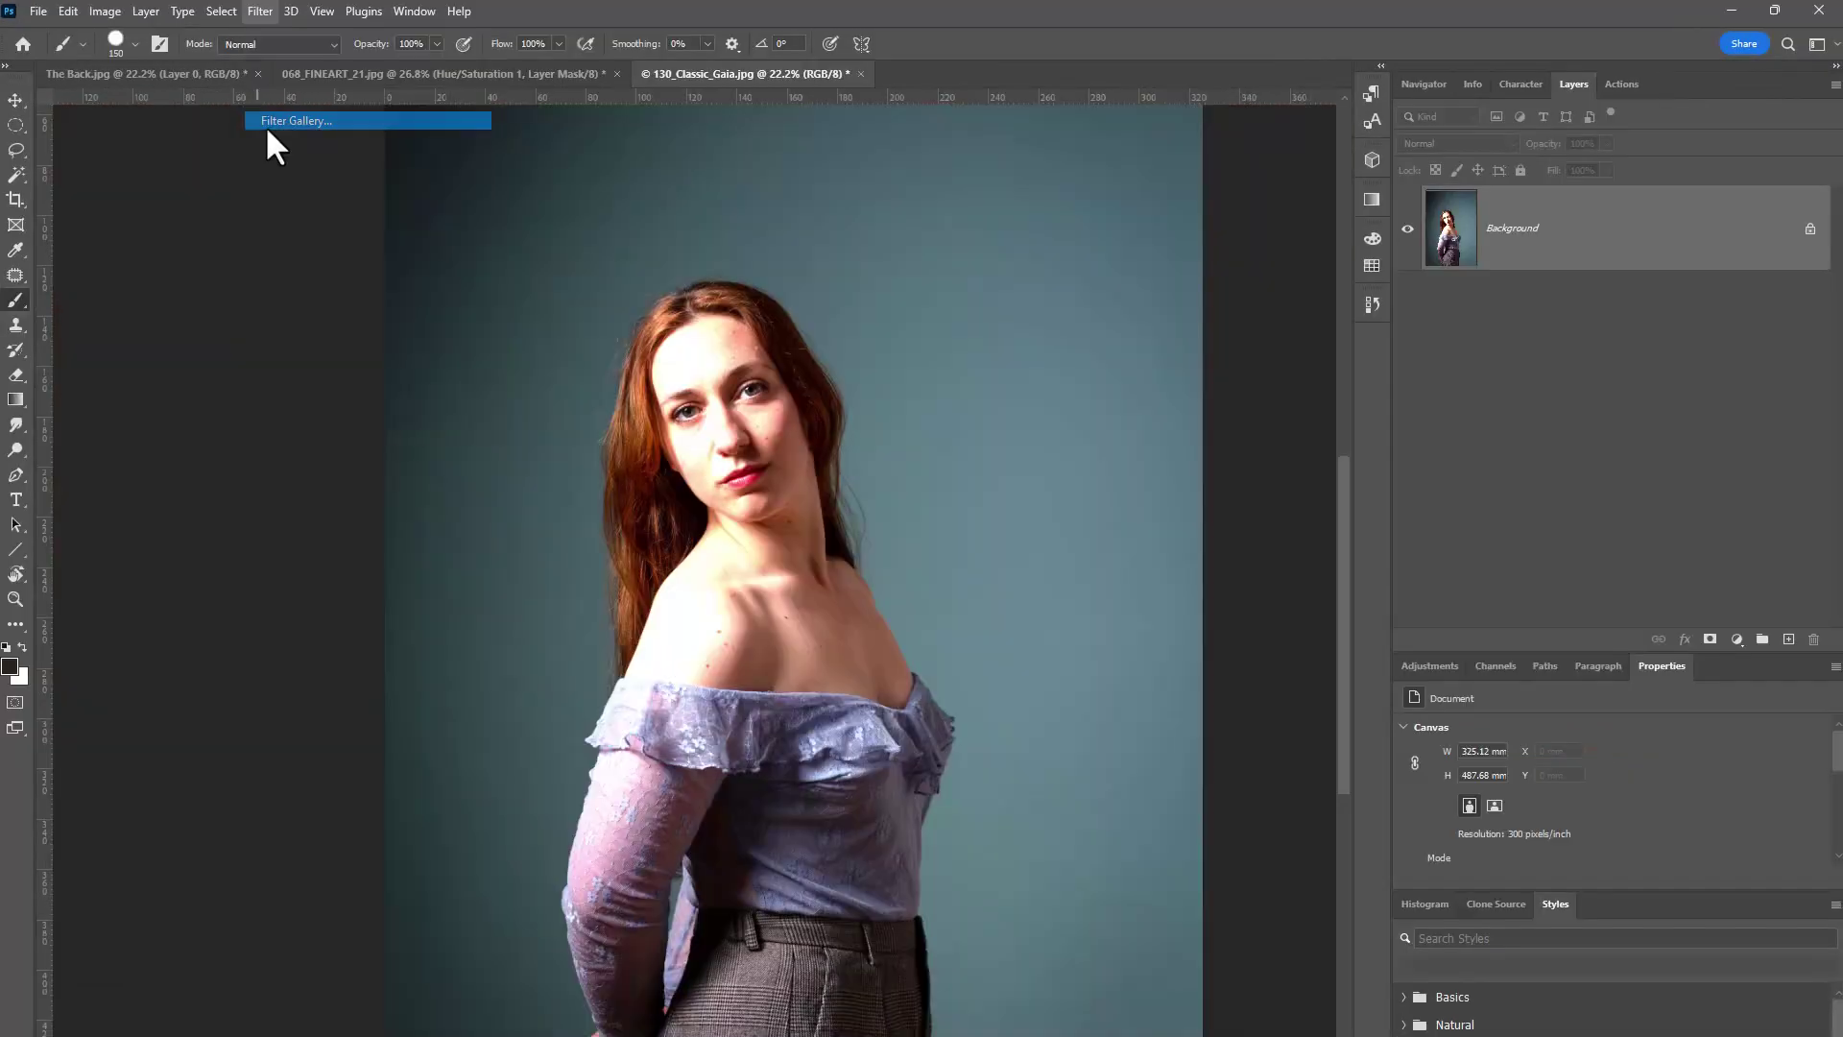
Preview Cutout on the portrait's hair and face, changing Edge Simplicity for more facial detail.
{"action": "left_click", "coordinate": [265, 125]}
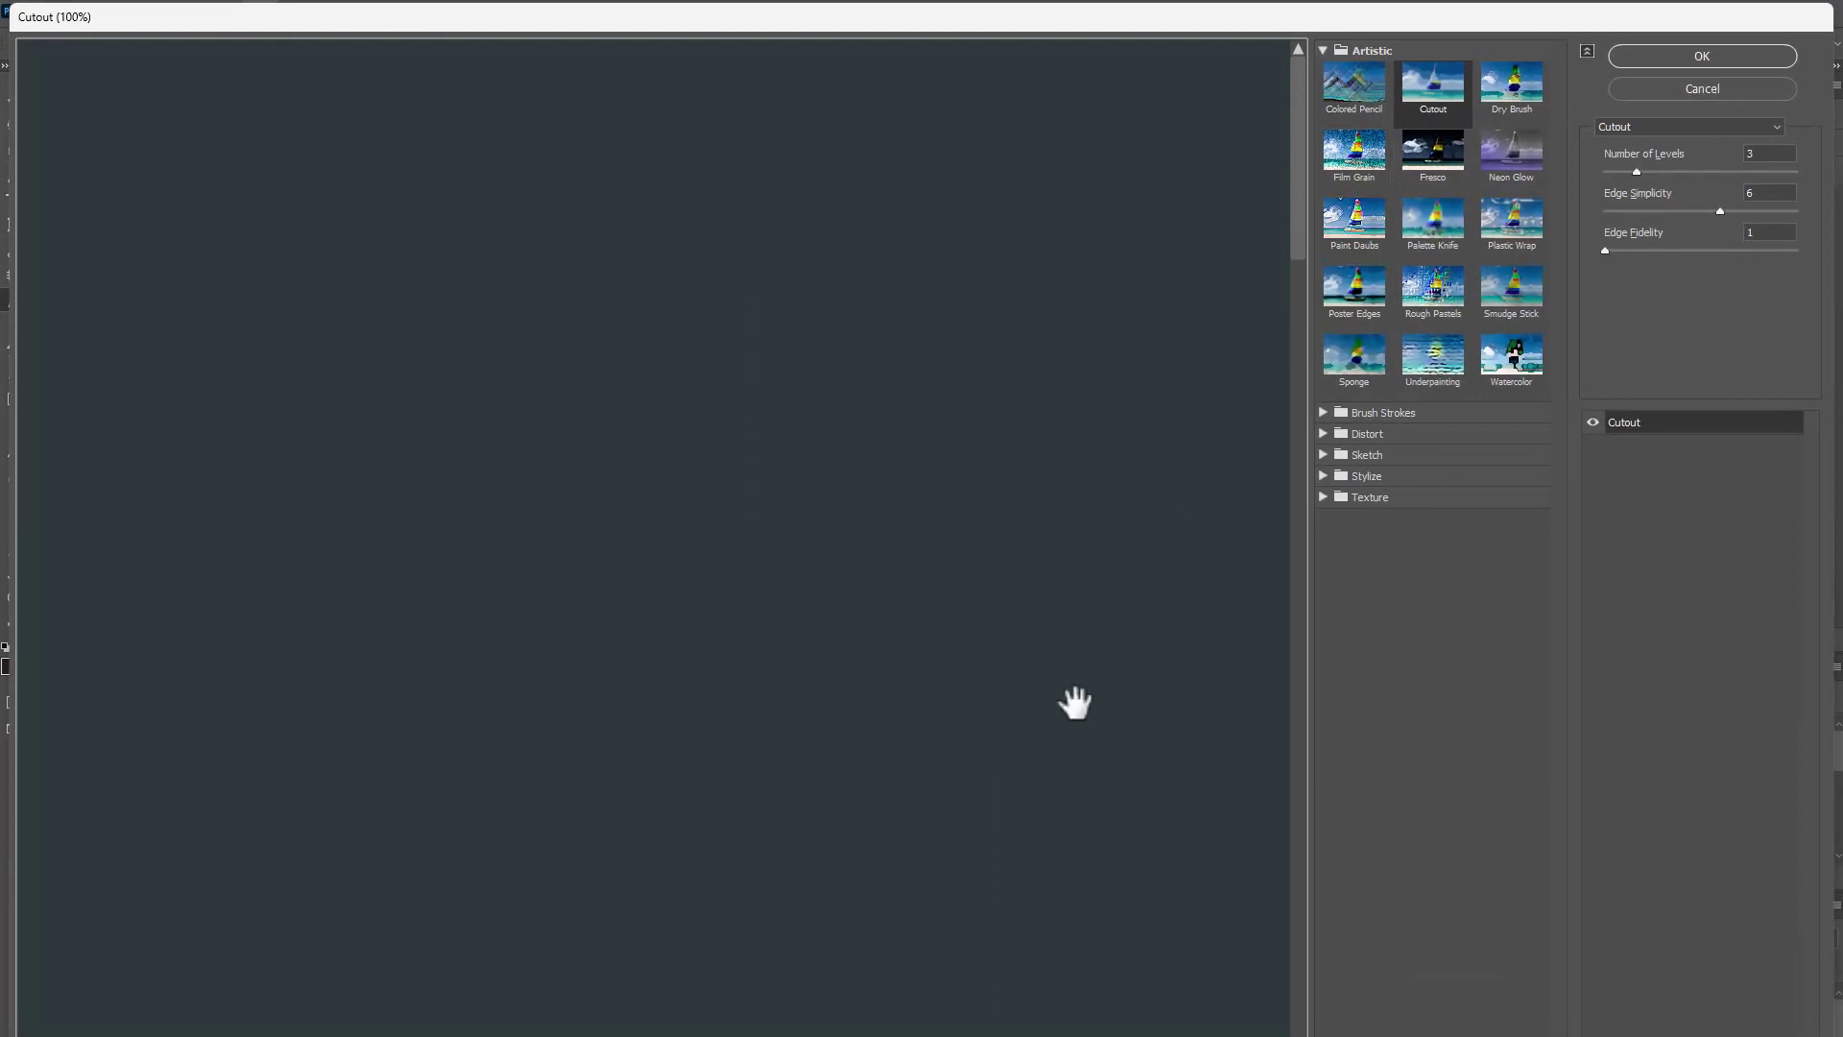
{"action": "left_click_drag", "start_coordinate": [1070, 700], "coordinate": [107, 329]}
{"action": "left_click_drag", "start_coordinate": [880, 718], "coordinate": [666, 99]}
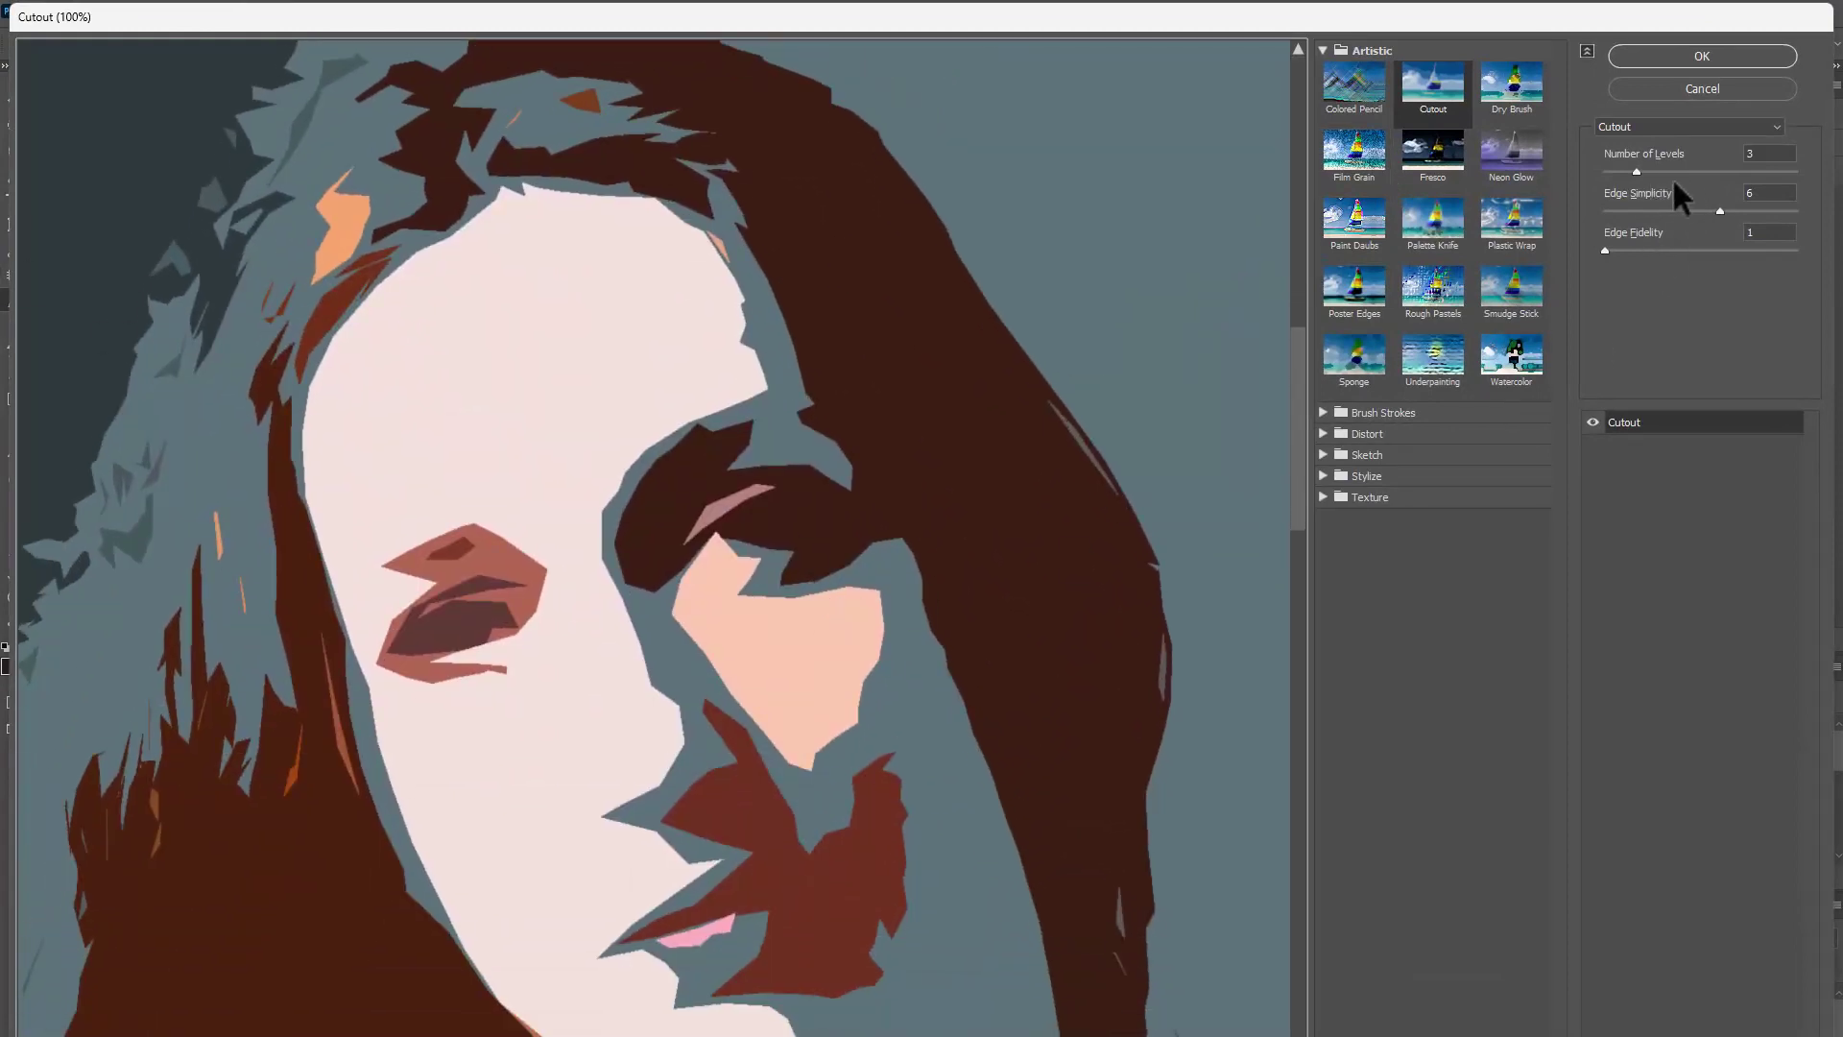
{"action": "left_click", "coordinate": [1725, 208]}
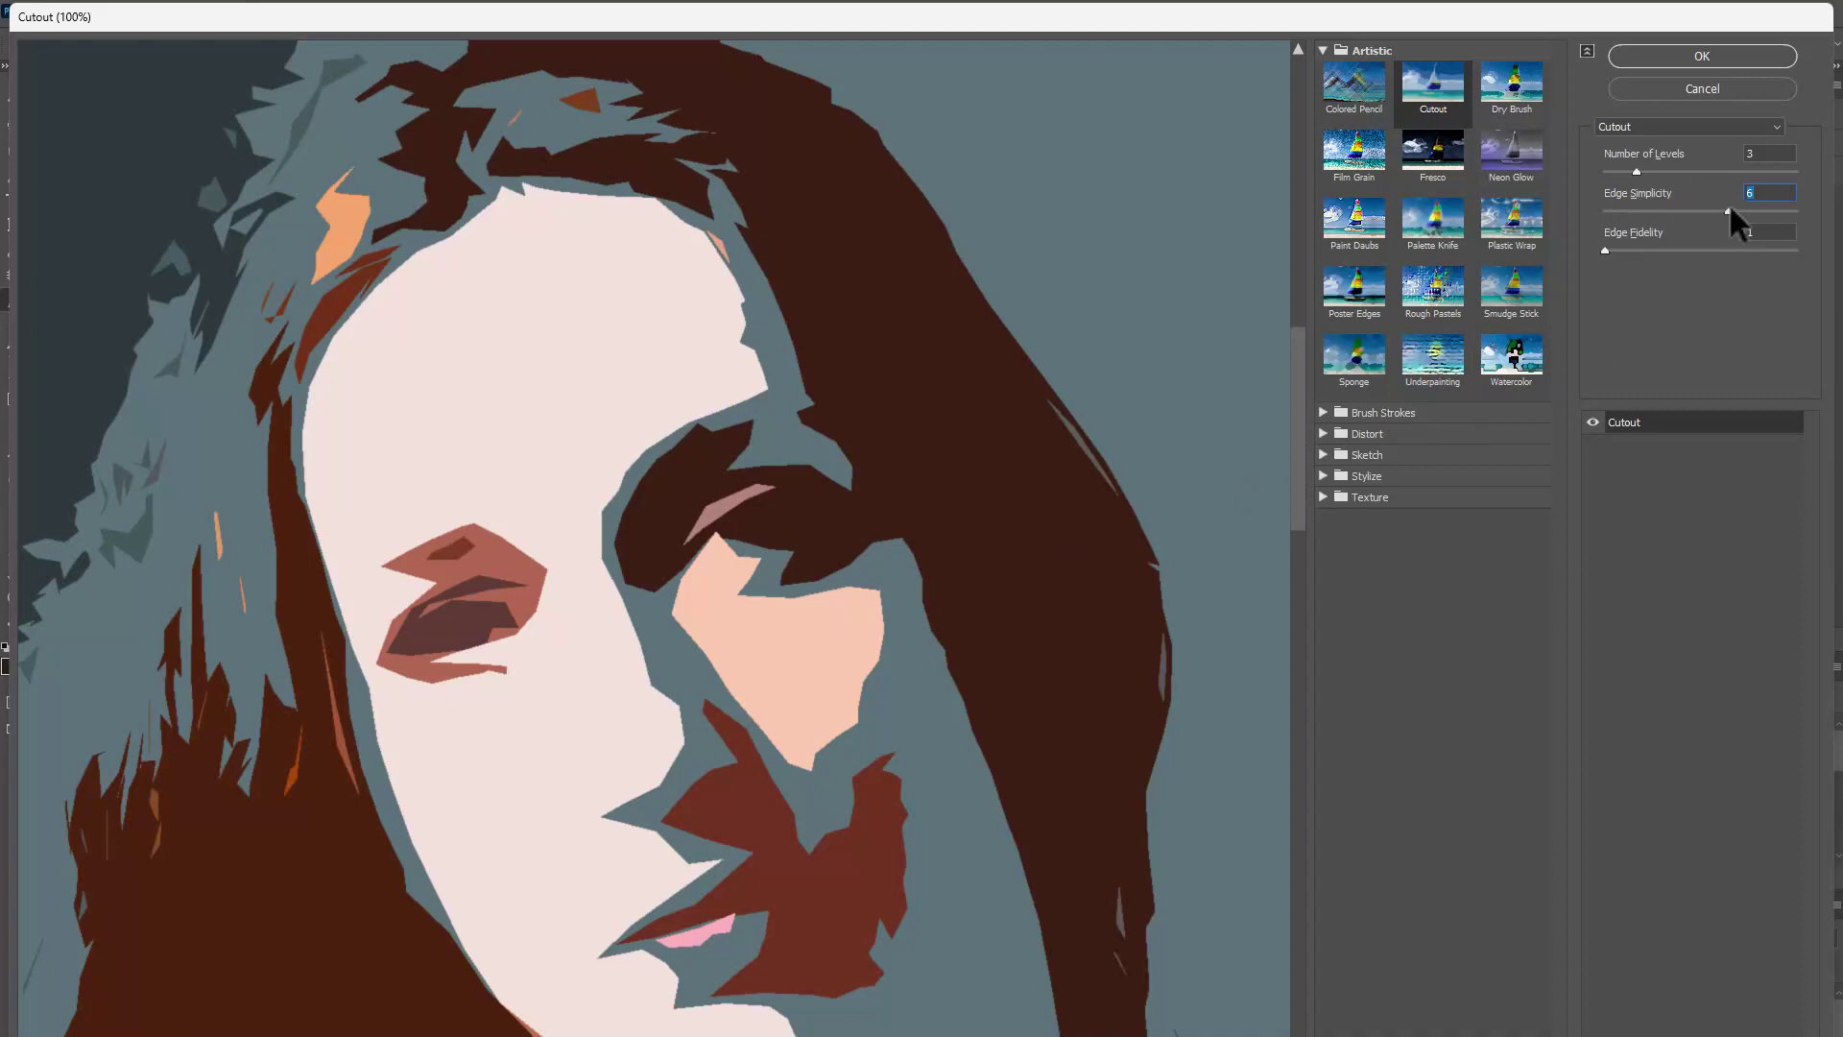